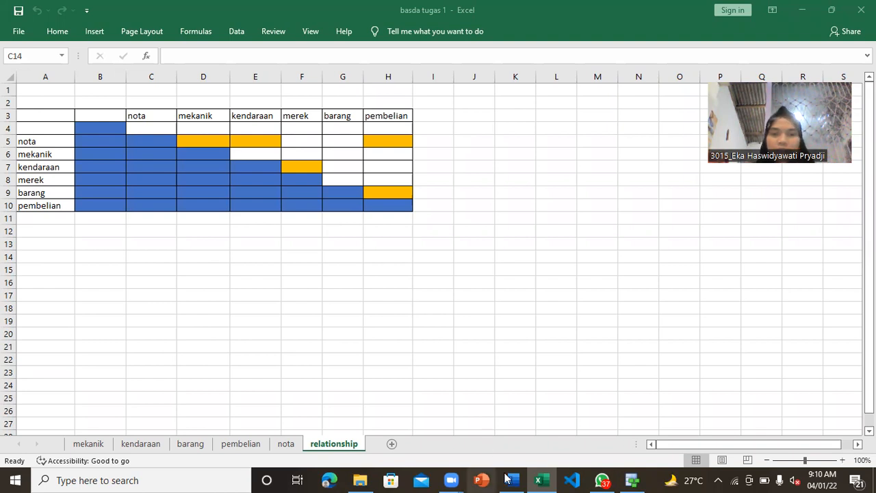
Step: Switch to the Word module document and read through the relationship tasks down to the bengkel case study
mouse_move(509, 480)
left_click(508, 439)
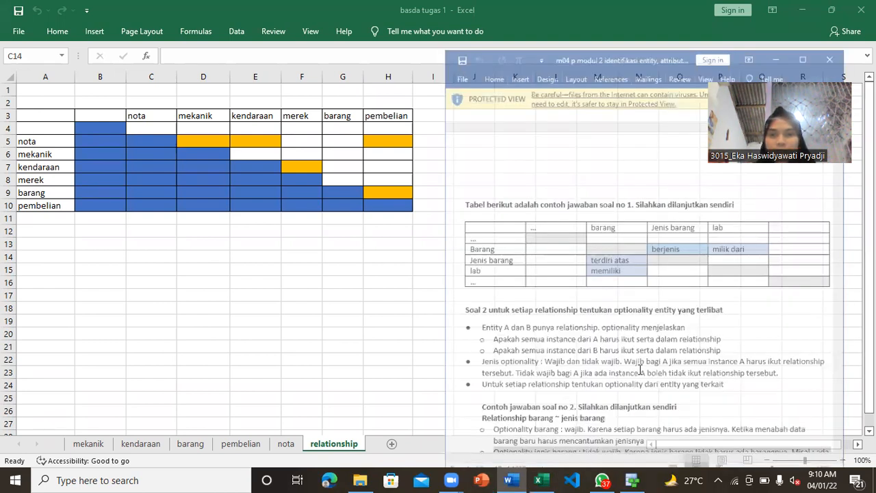
scroll(650, 260, "down", 20)
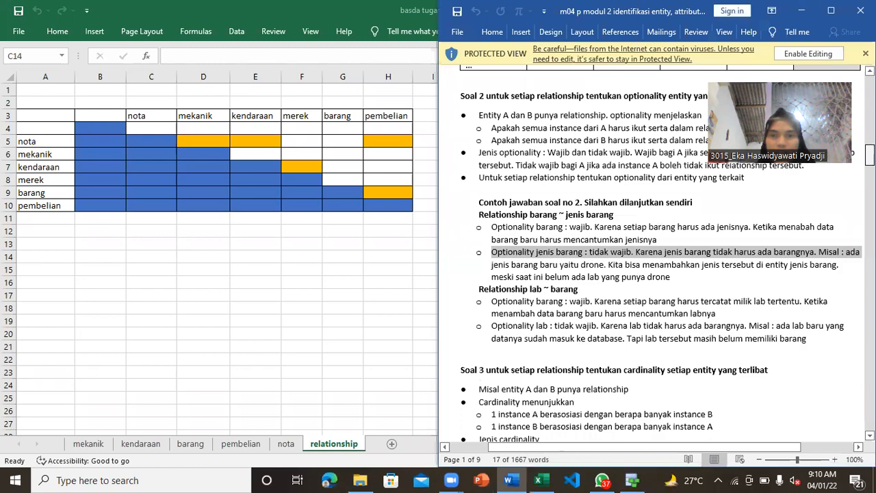
scroll(651, 260, "down", 20)
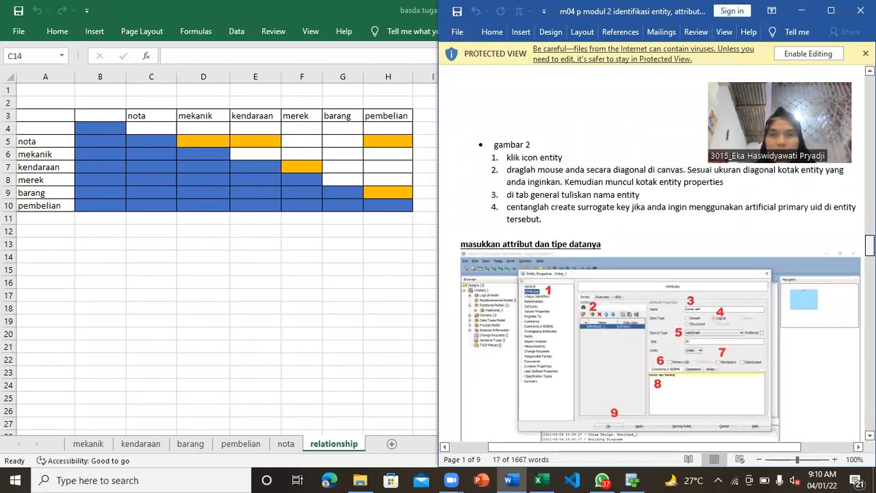
scroll(504, 88, "down", 20)
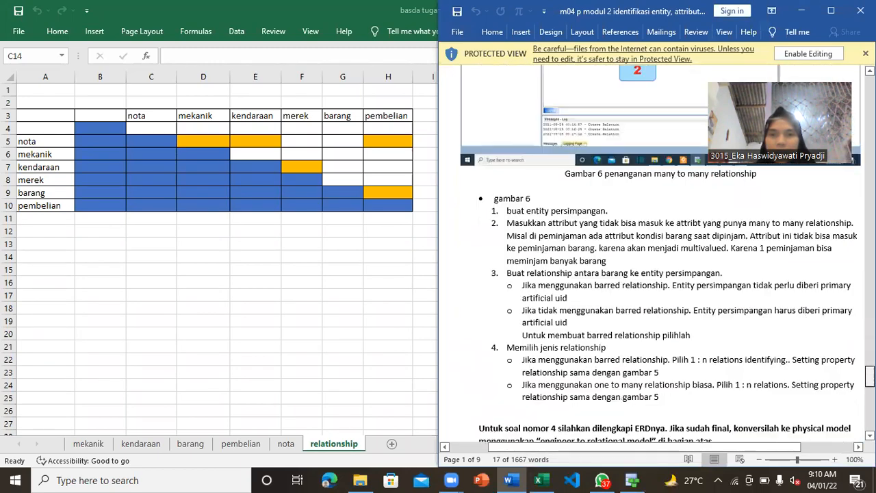
scroll(651, 260, "up", 8)
scroll(650, 260, "down", 4)
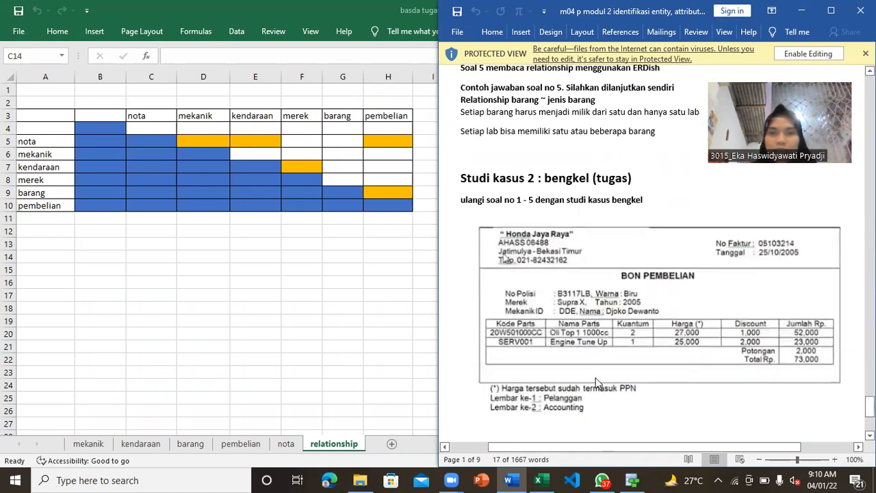
Step: Return to the Excel relationship sheet and paste a copy of the relationship matrix A3:H10 at A14
left_click(340, 313)
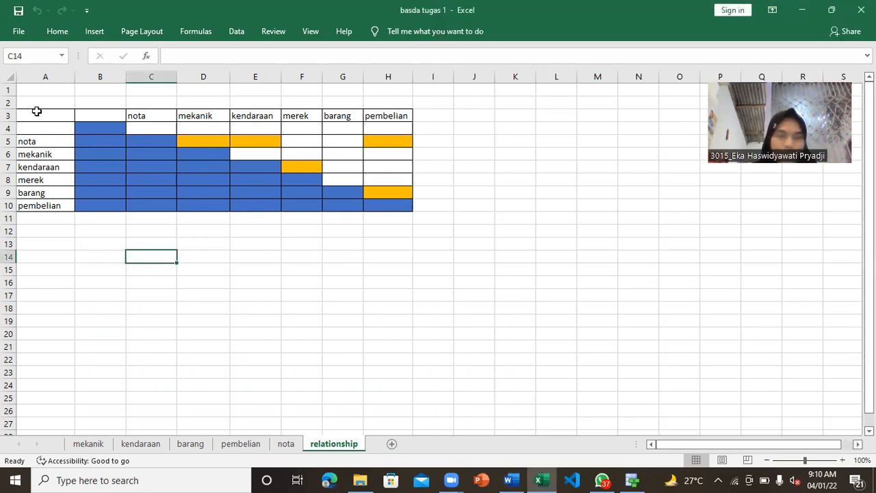
left_click_drag(36, 111, 384, 203)
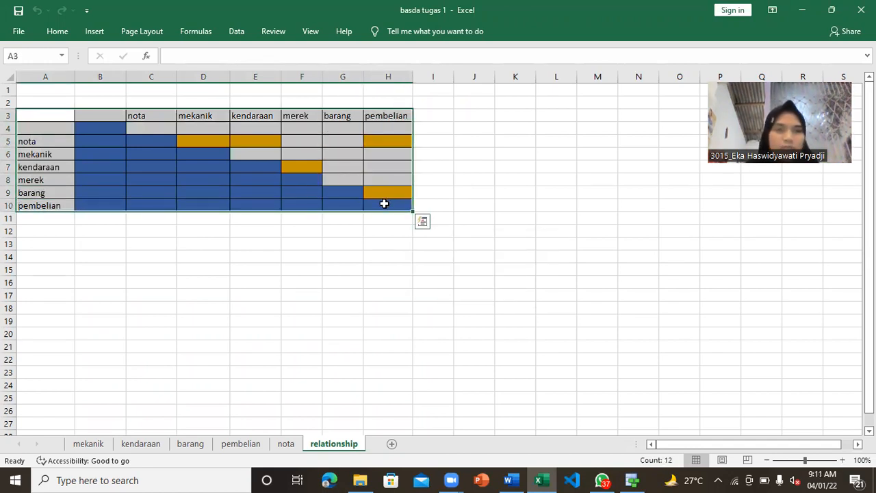
key("ctrl+c")
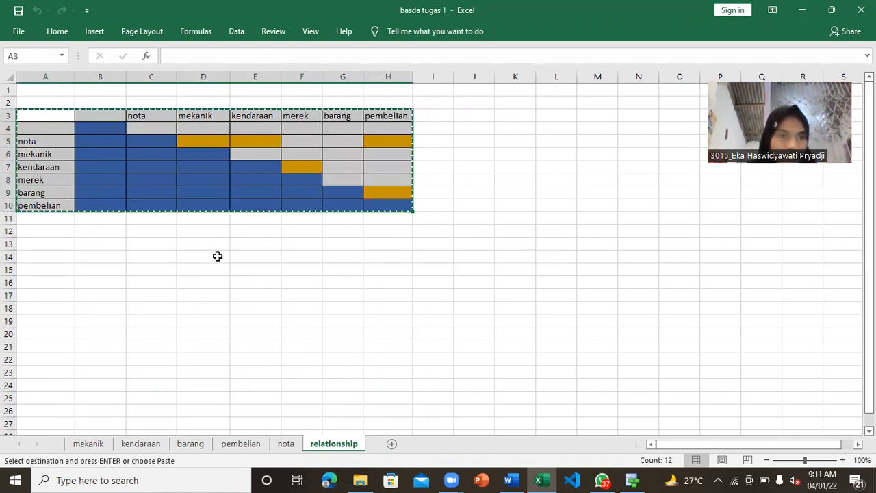
left_click(48, 255)
key("ctrl+v")
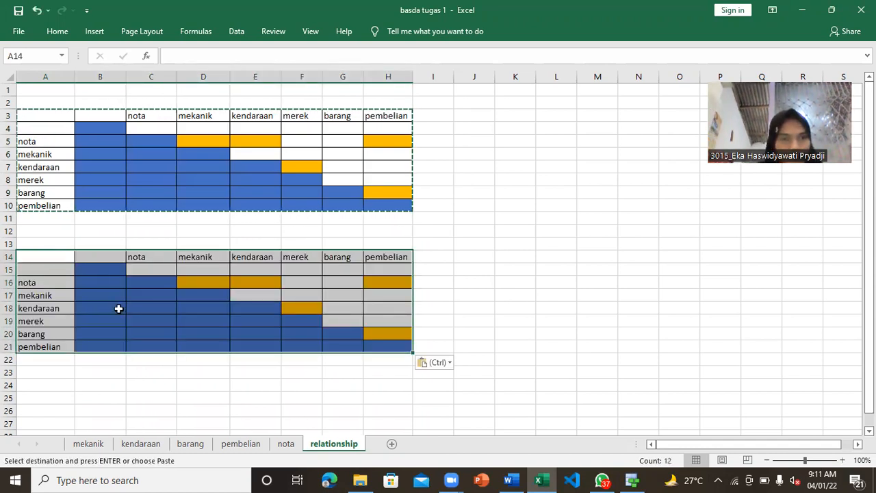
Step: Remove the fill colour from cells B15:H21 of the copied matrix
left_click(118, 308)
left_click_drag(96, 272, 395, 342)
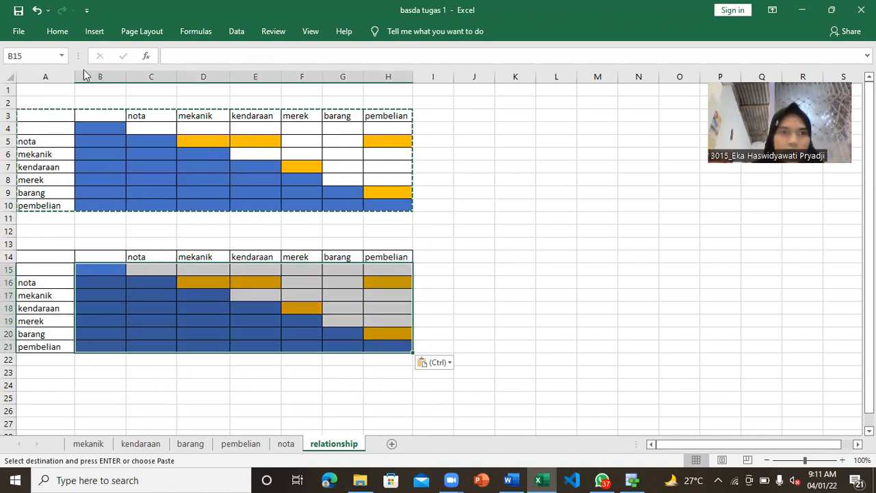
left_click(60, 32)
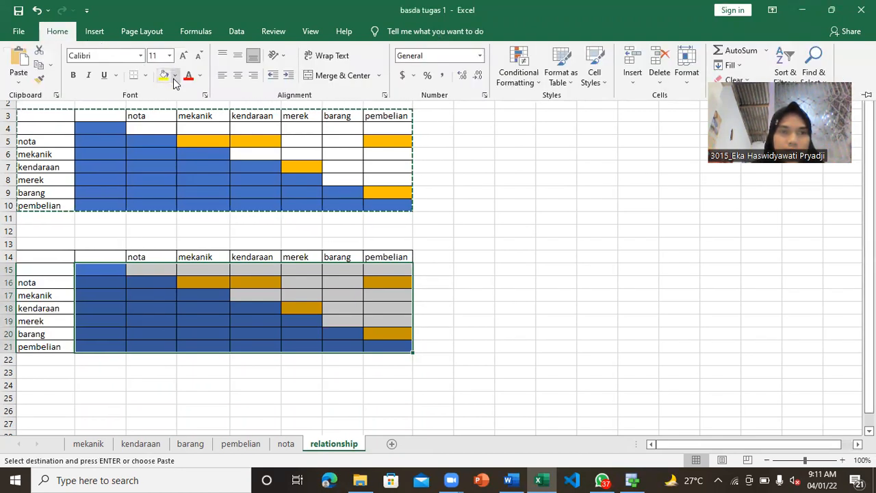
left_click(175, 76)
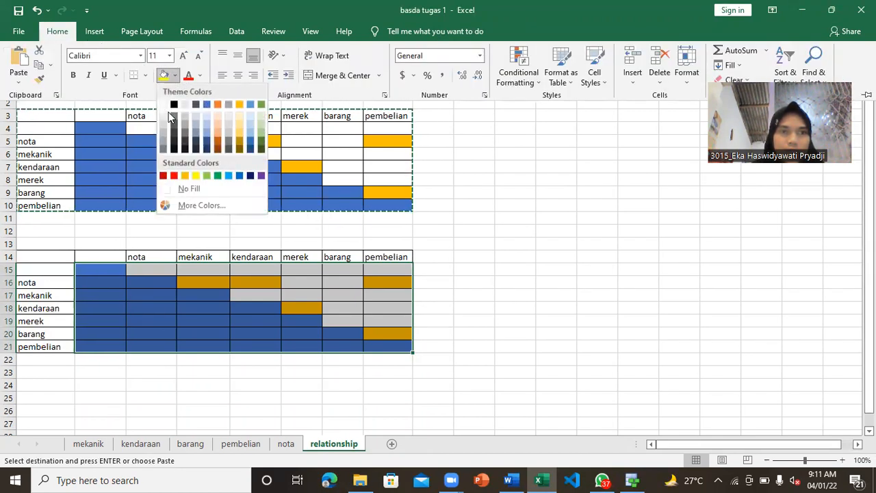
left_click(173, 188)
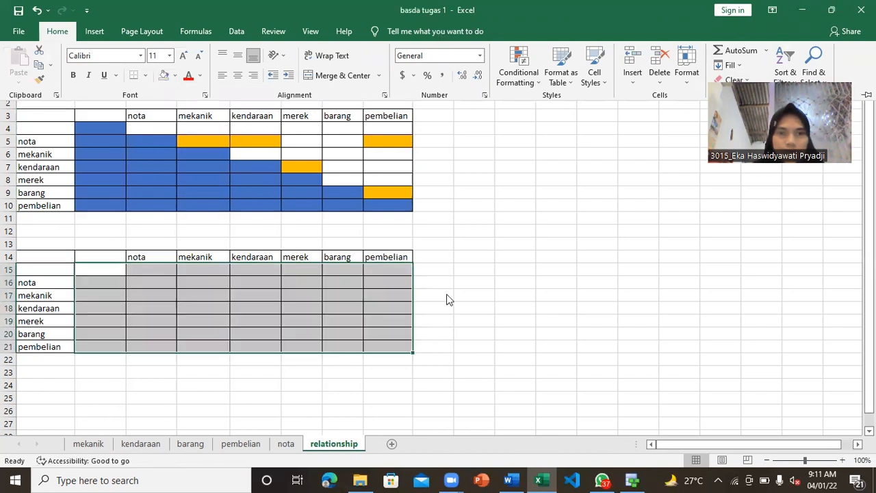
Step: Fill the diagonal cells nota–nota (C16) and mekanik–mekanik (D17) of the copied matrix with standard orange
left_click(98, 273)
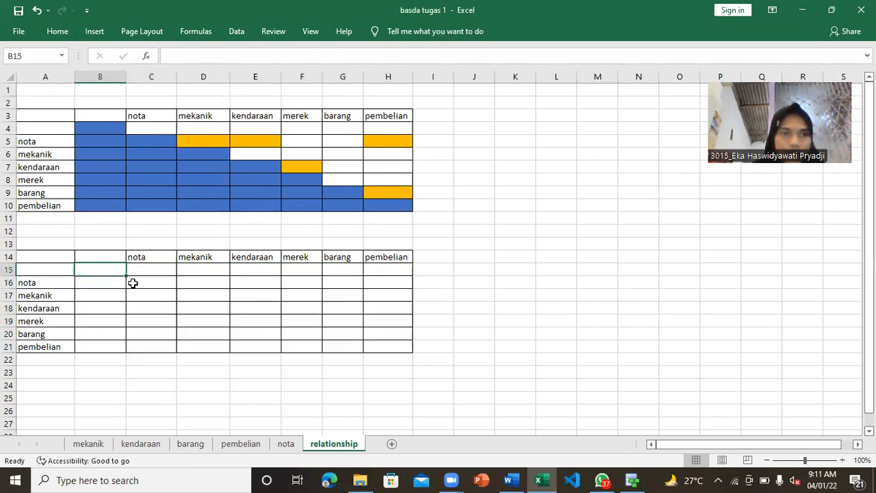
left_click(133, 283)
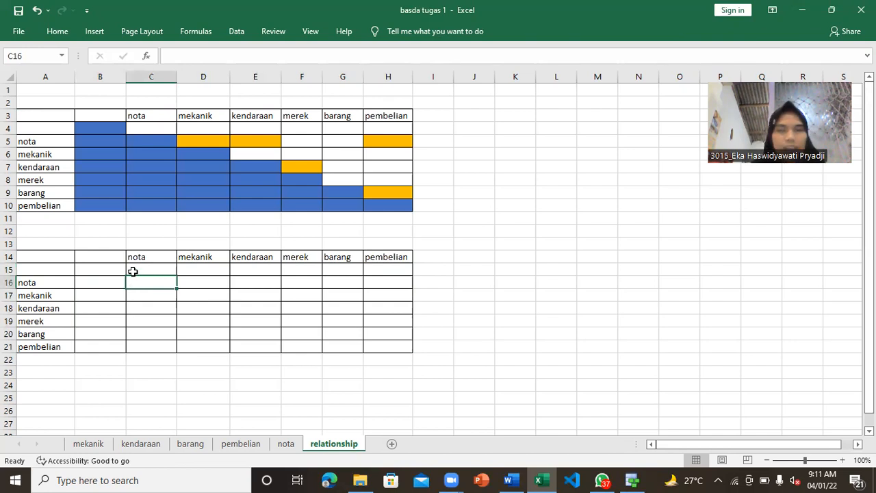
left_click(68, 32)
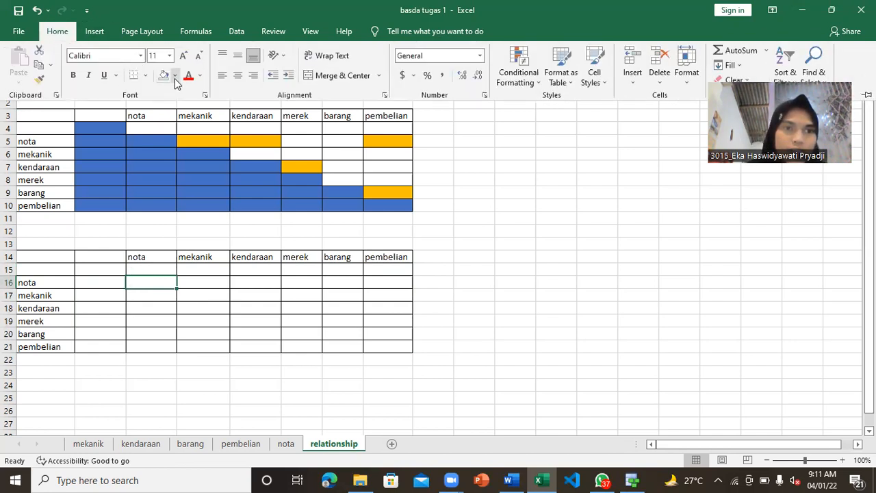
left_click(176, 76)
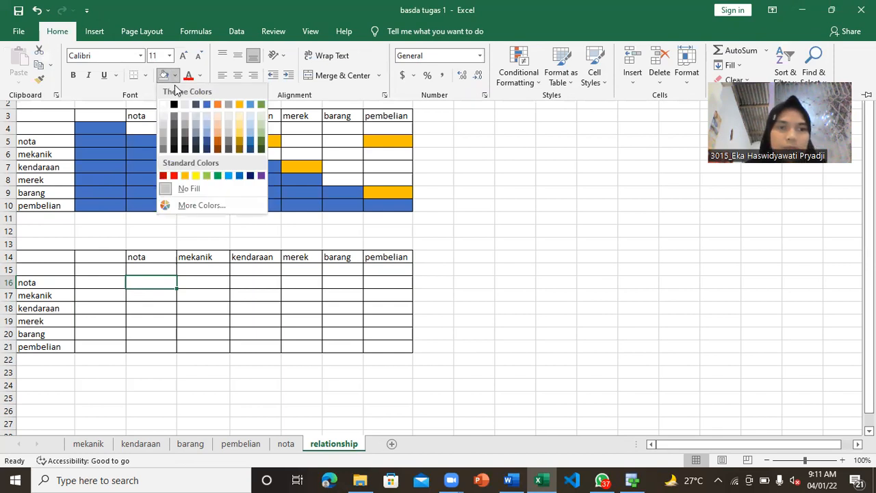
left_click(184, 176)
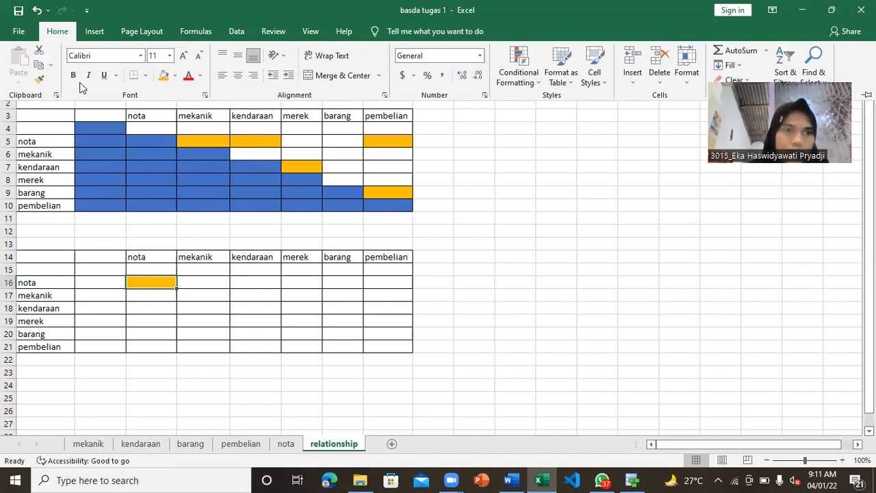
left_click(185, 296)
left_click(186, 296)
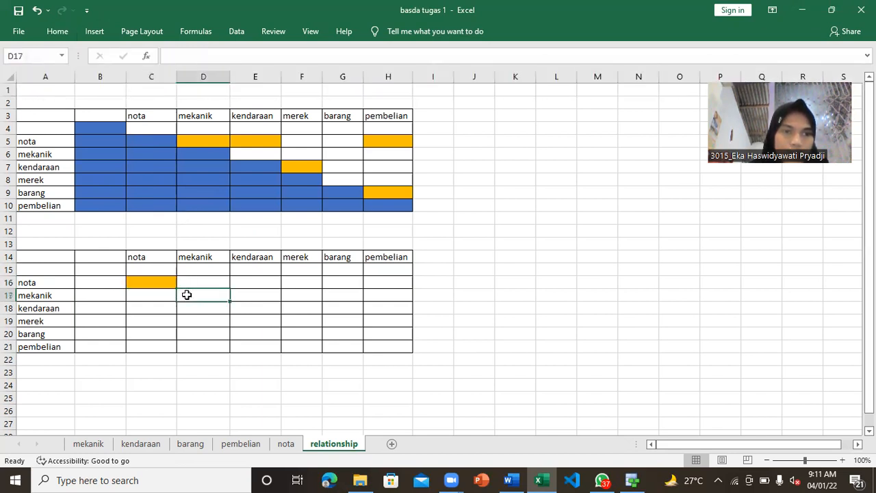
left_click(59, 32)
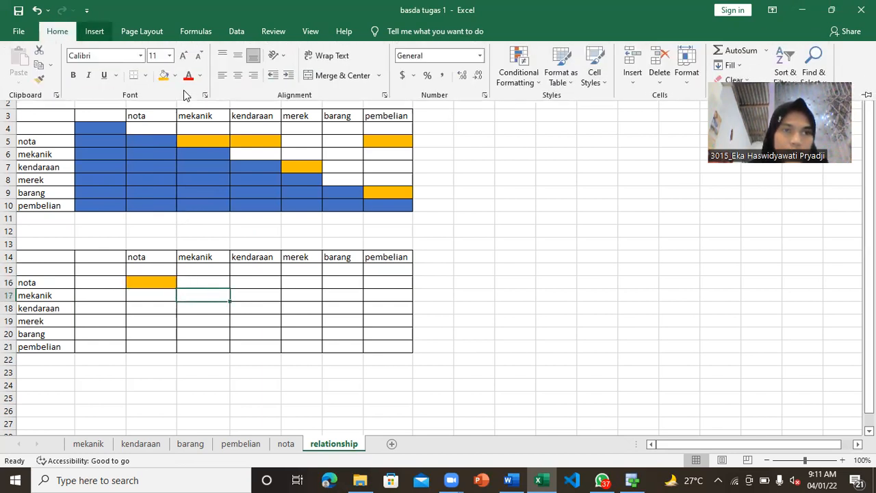
left_click(164, 76)
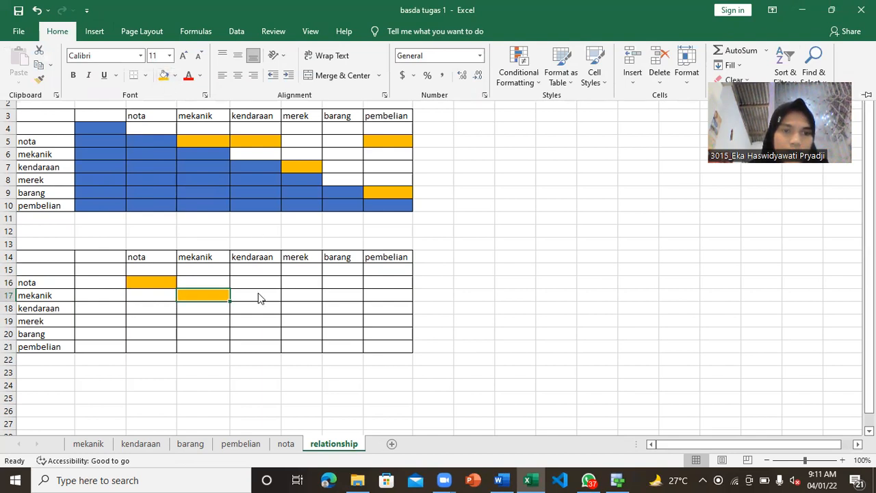
Step: Fill the diagonal cells kendaraan–kendaraan (E18) and merek–merek (F19) with the same orange
left_click(243, 311)
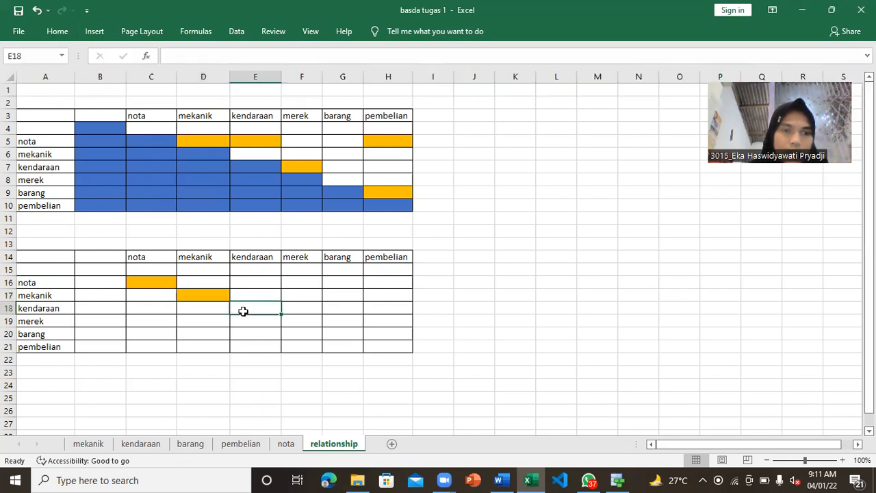
left_click(70, 32)
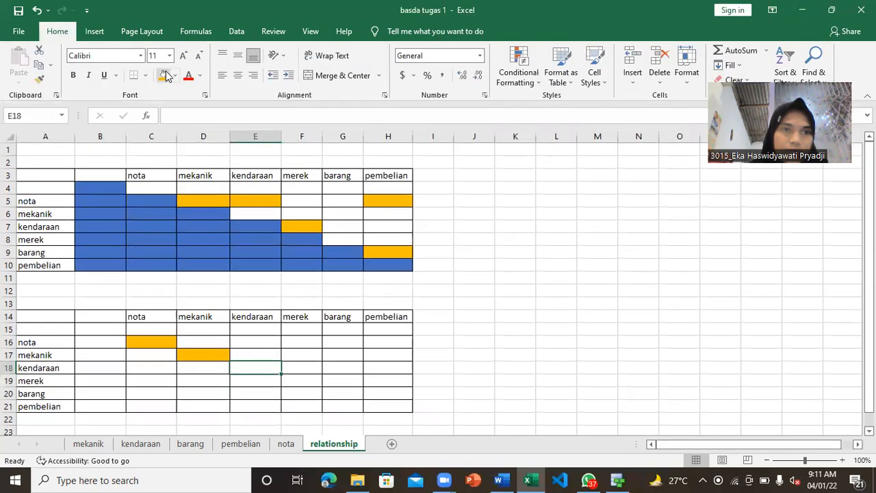
left_click(165, 75)
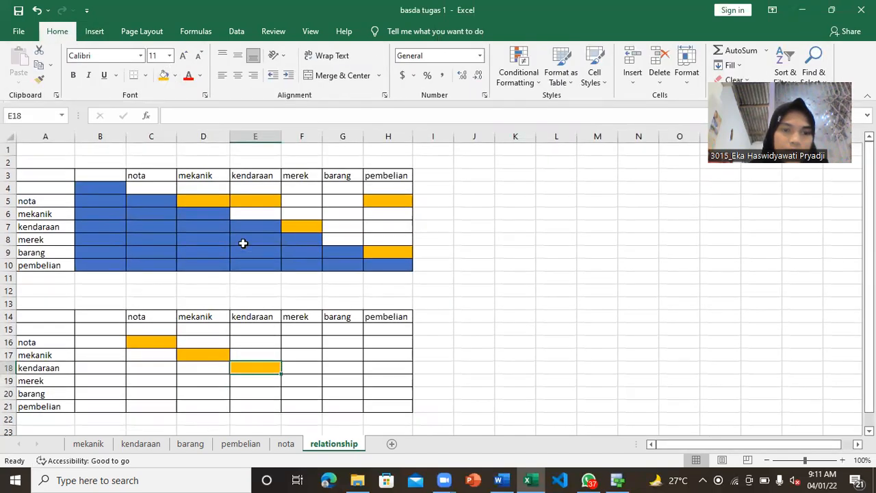
left_click(309, 387)
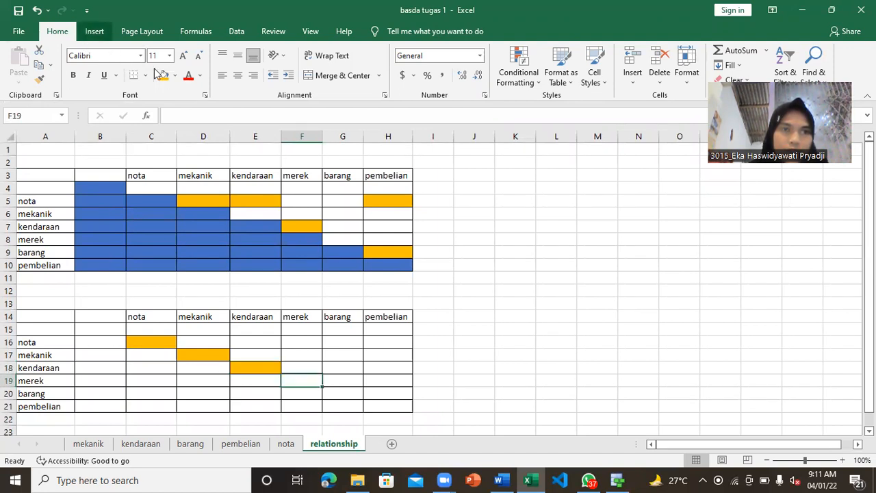
left_click(95, 30)
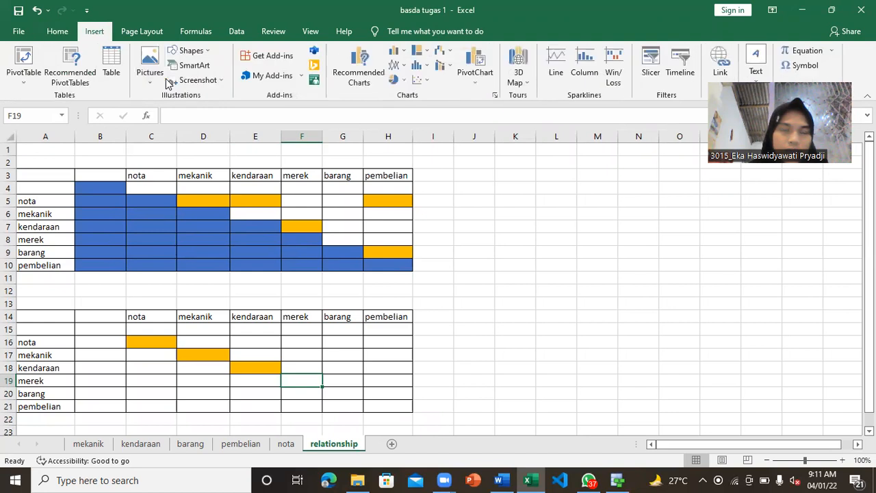
left_click(198, 80)
left_click(54, 32)
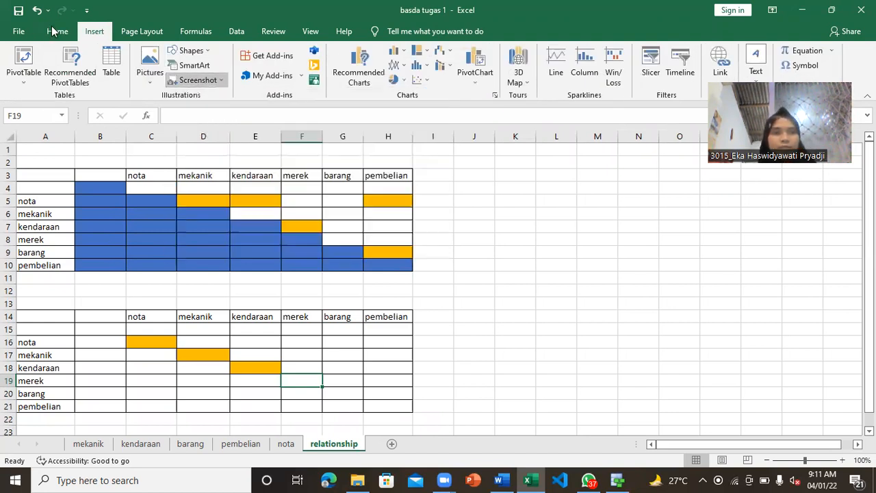
left_click(56, 31)
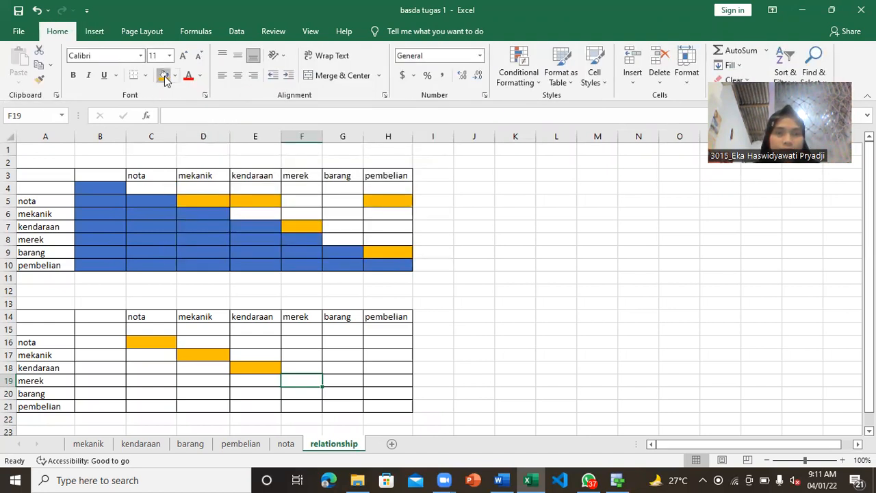
left_click(165, 77)
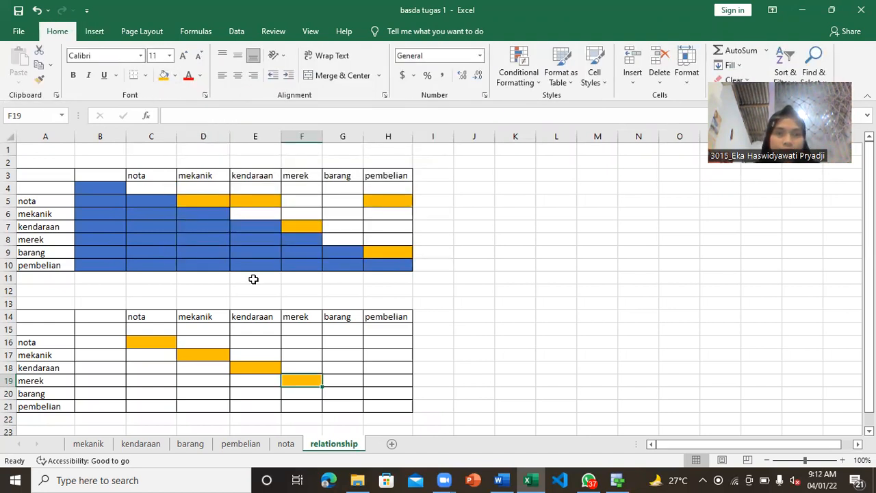
Step: Fill the remaining diagonal cells barang–barang (G20) and pembelian–pembelian (H21) with the same orange
left_click(342, 393)
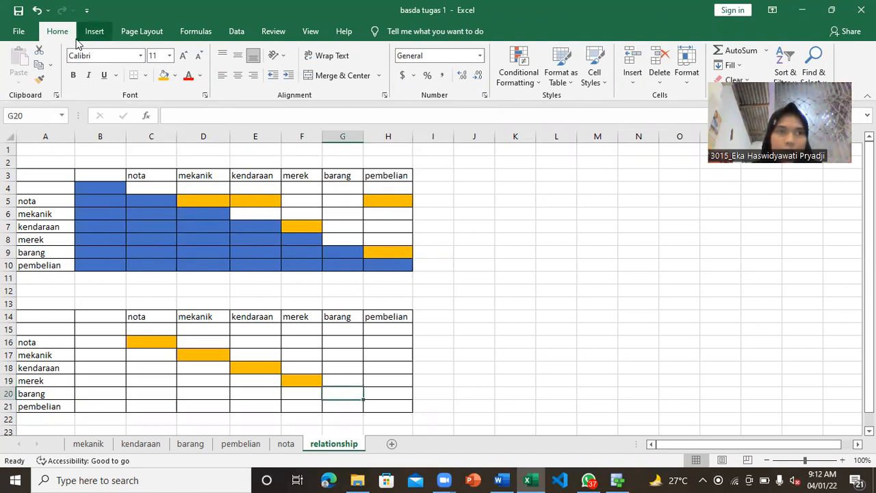
left_click(165, 76)
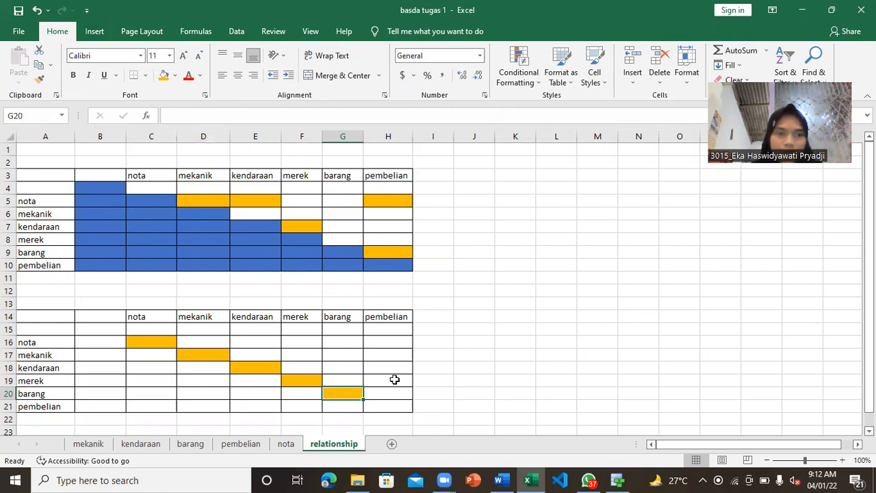
left_click(385, 405)
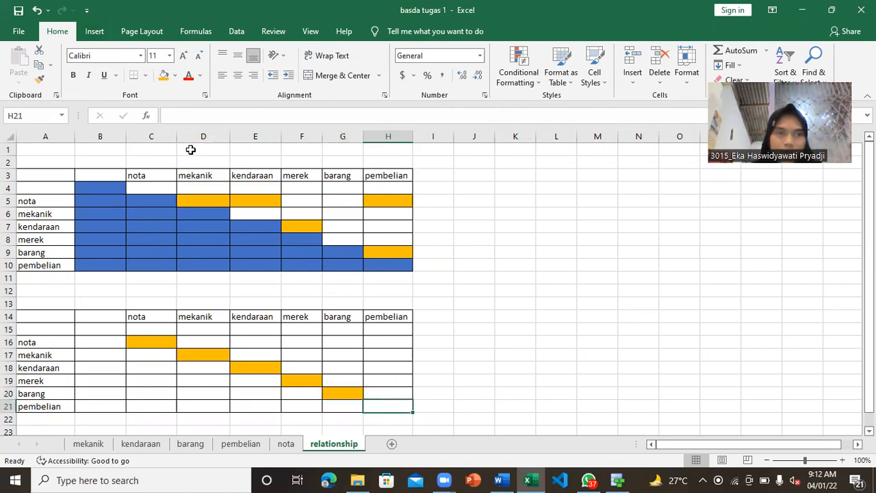
left_click(164, 76)
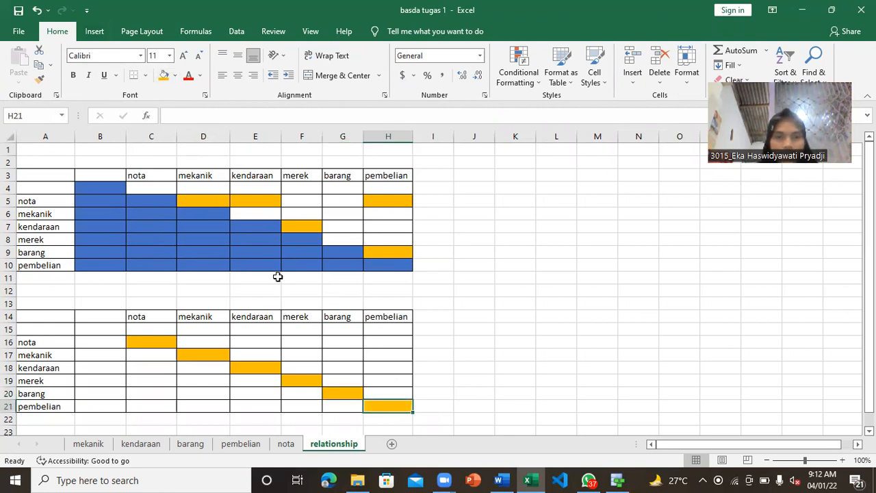
Step: Widen columns C to H, from nota to pembelian, to make room for relationship text
left_click(154, 319)
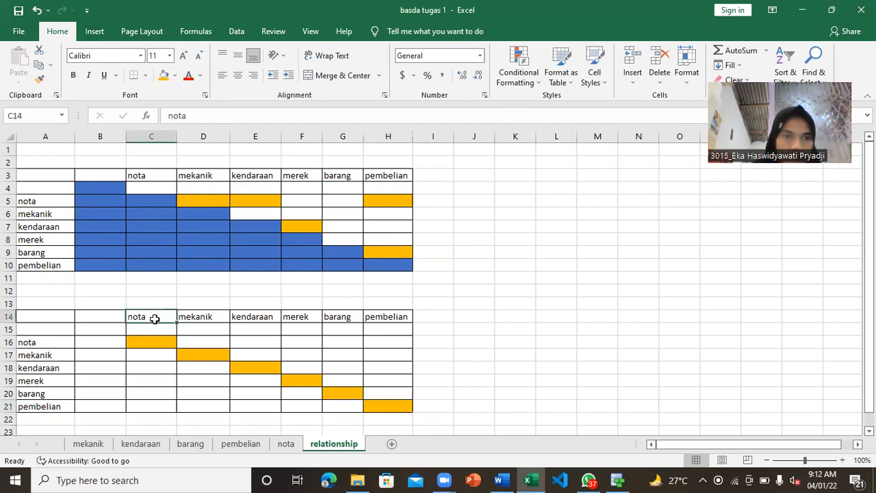
left_click_drag(176, 137, 200, 138)
left_click_drag(255, 135, 589, 140)
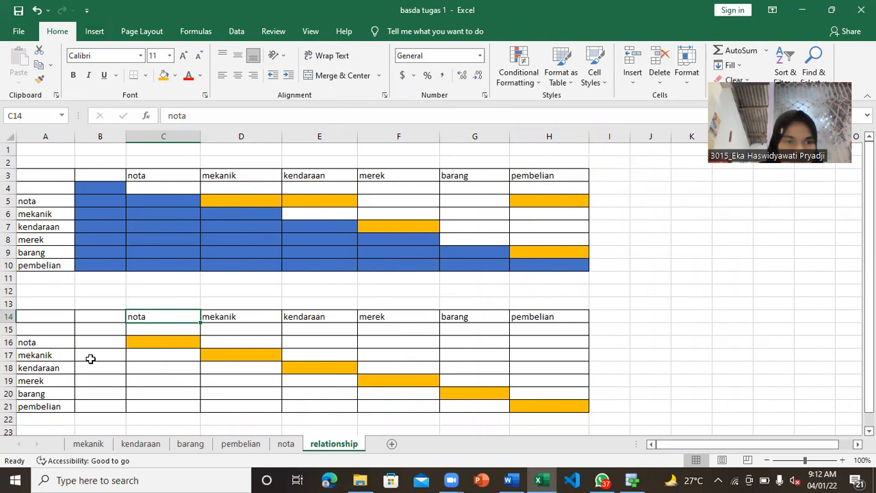
Step: In the lower matrix, enter "Bagian dari" for mekanik–nota (C17) and "Tedapat" for nota–mekanik (D16)
left_click(140, 353)
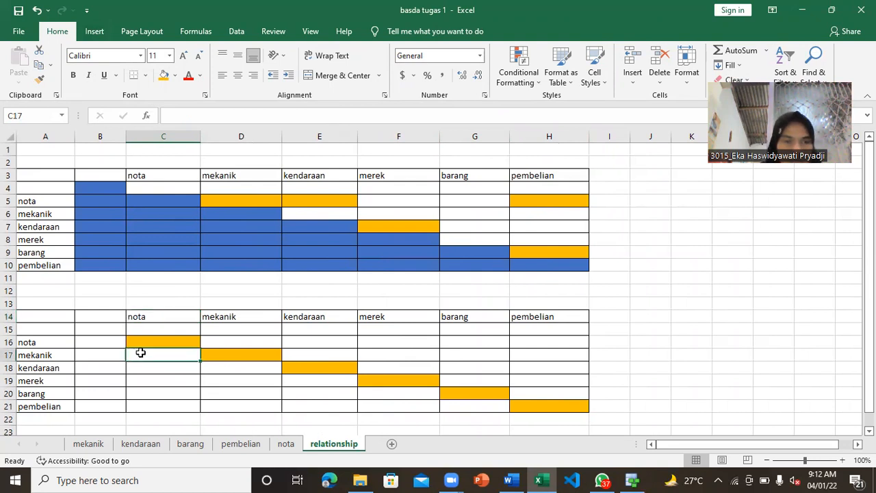
double_click(140, 353)
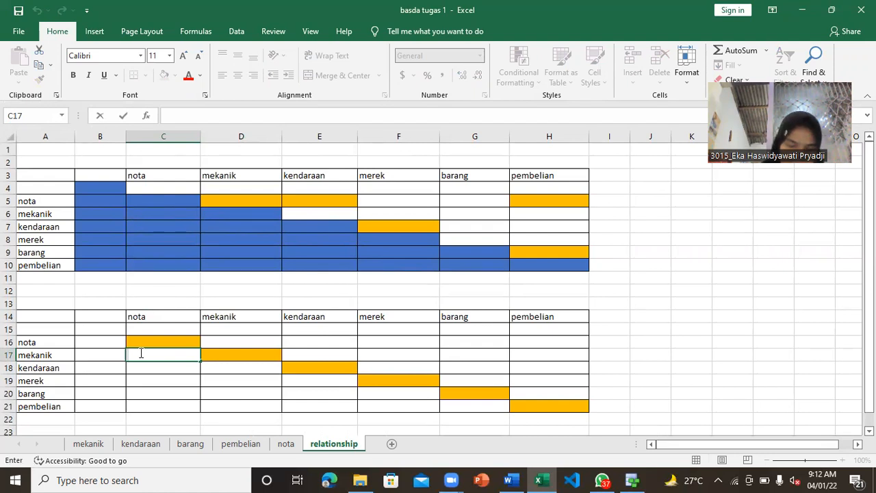
type("B")
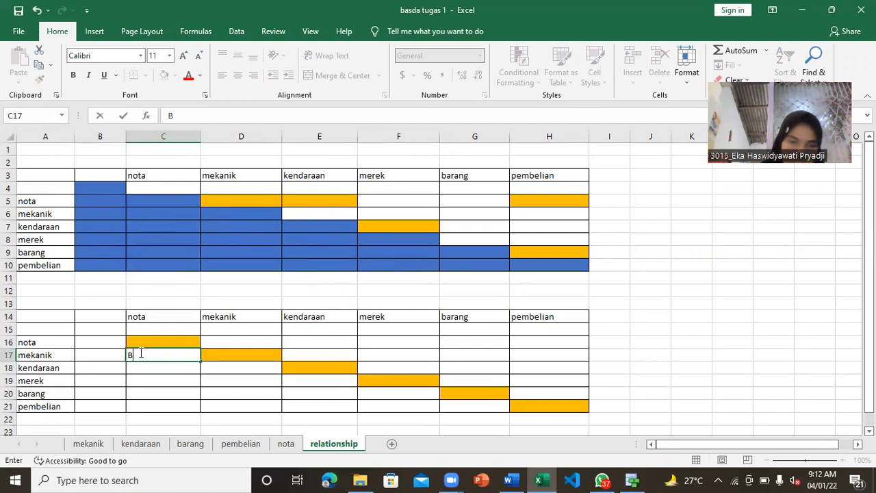
type("agian dari")
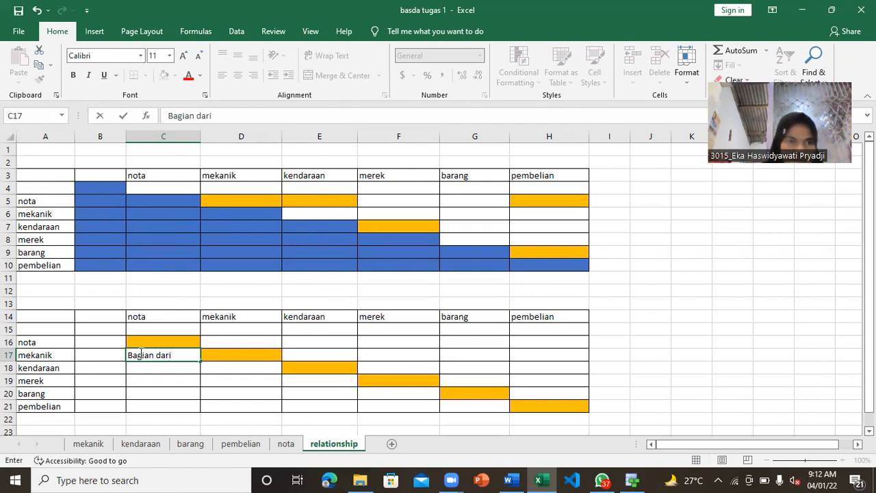
left_click(217, 343)
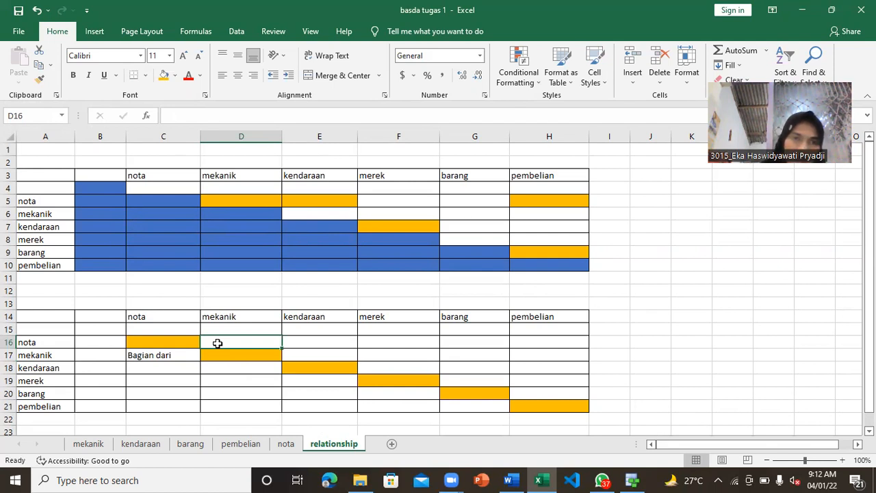
type("Tedapat")
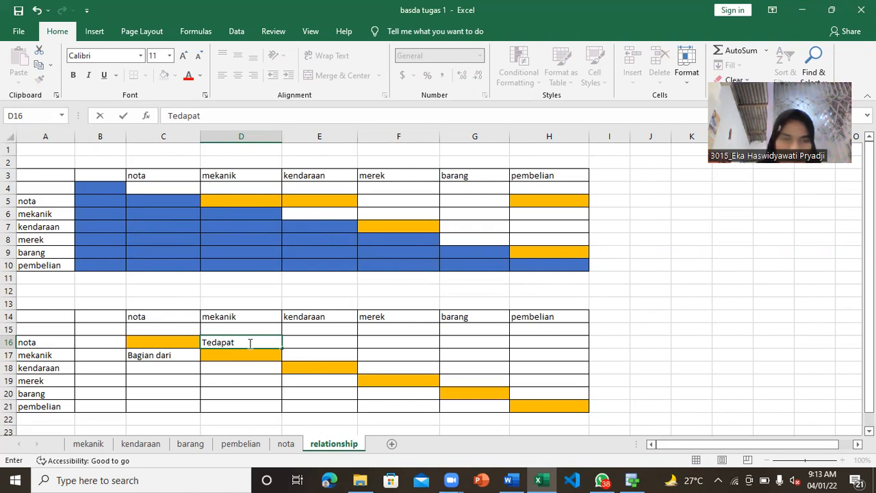
Step: Enter "Terdapat" for nota–kendaraan (E16) and "Bagian dari" for kendaraan–nota (C18)
left_click(297, 342)
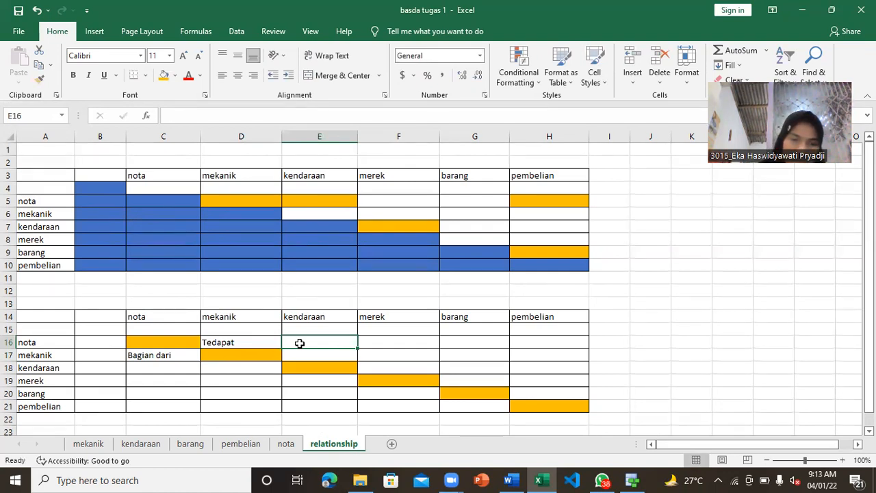
type("Terdapat")
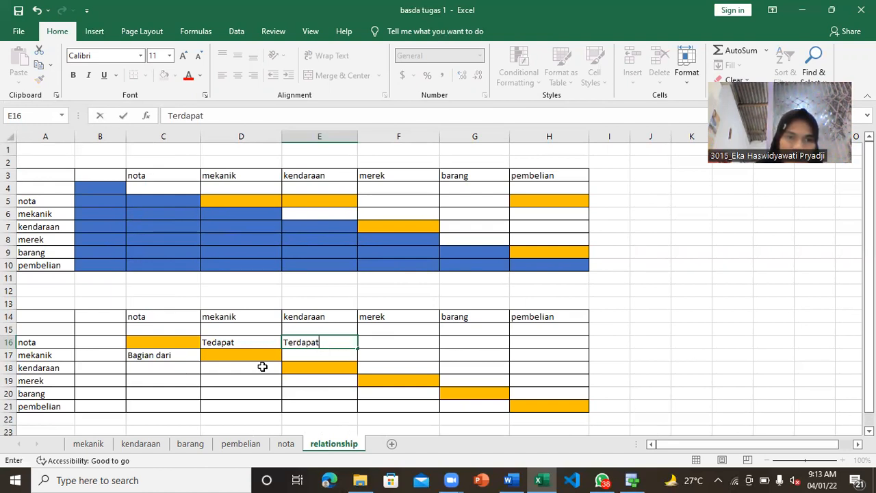
left_click(166, 372)
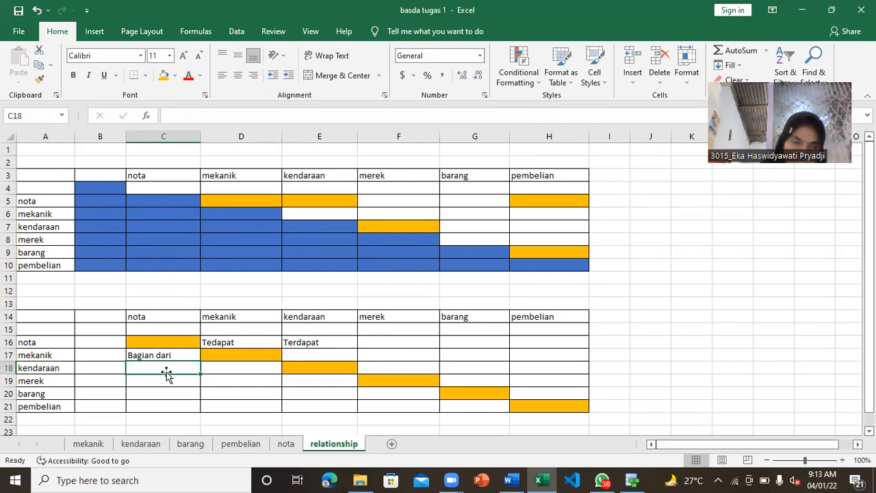
type("Bagian")
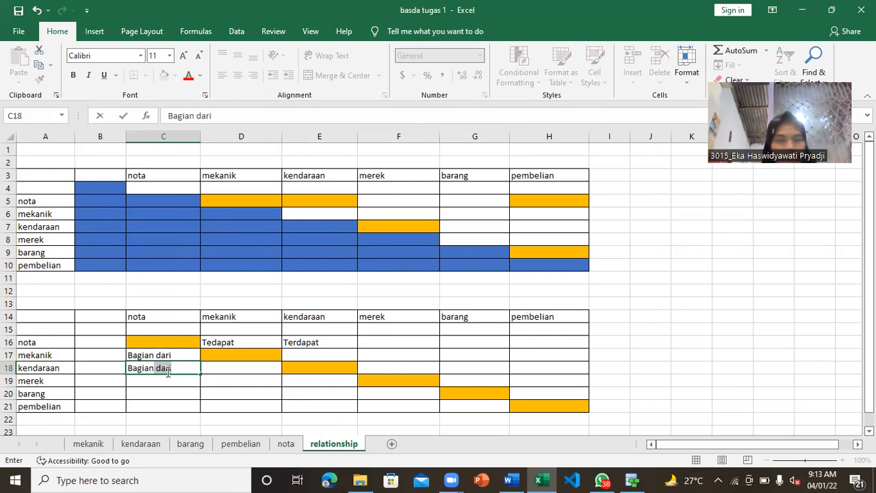
key("BackSpace")
key("BackSpace")
type("d")
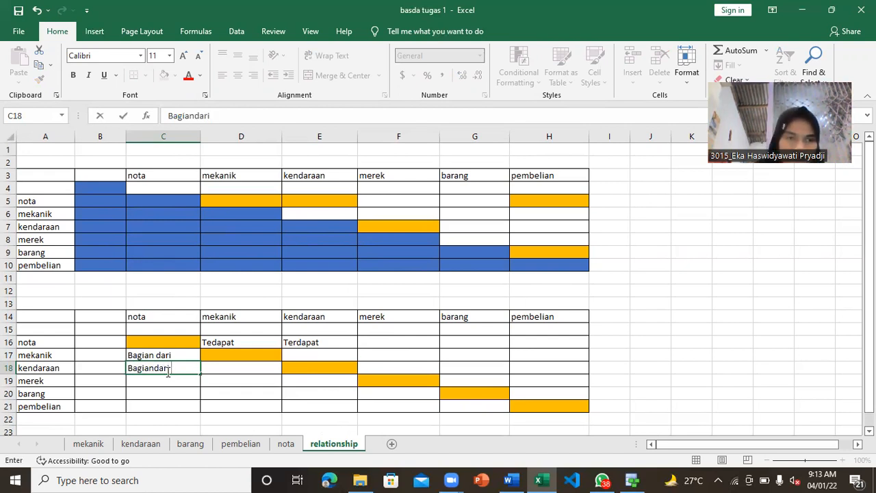
left_click(154, 370)
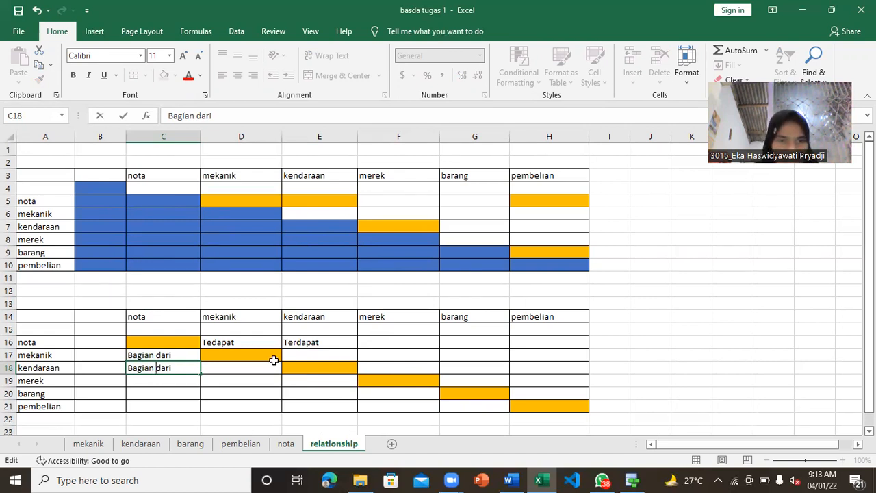
Step: Enter "Memiliki" for kendaraan–merek (F18) and "Bagian dari" for merek–kendaraan (E19)
left_click(378, 367)
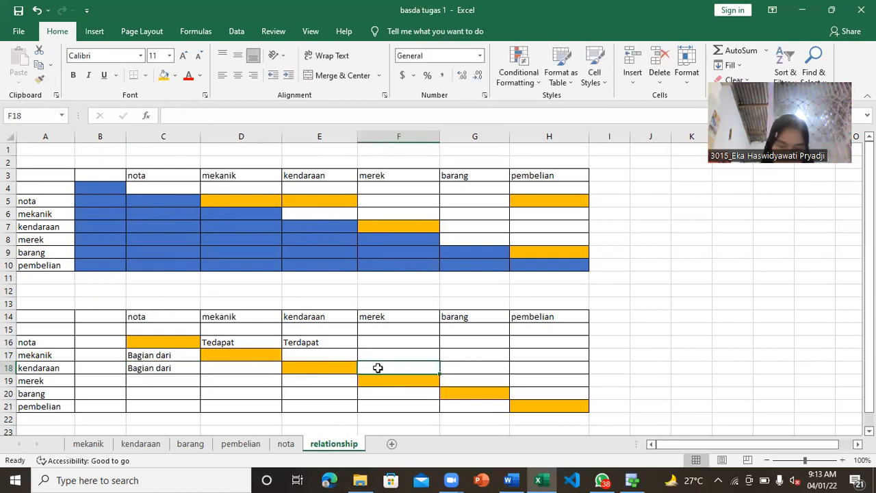
type("M")
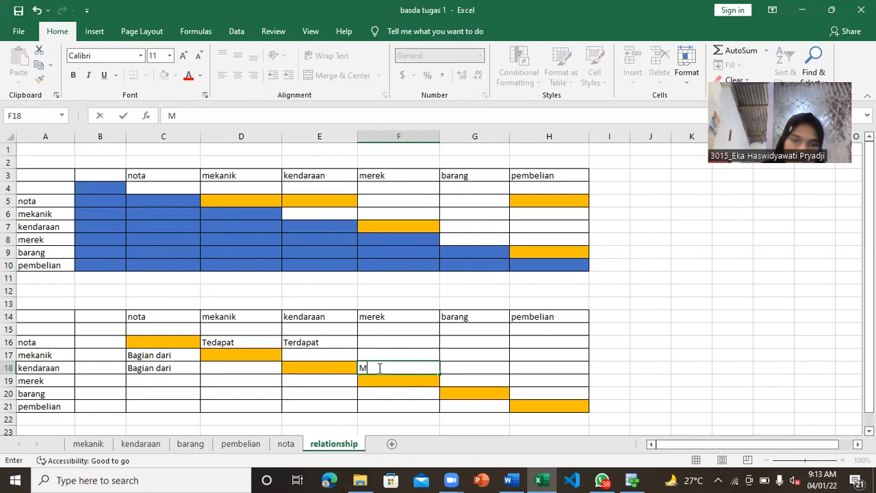
type("emiliki")
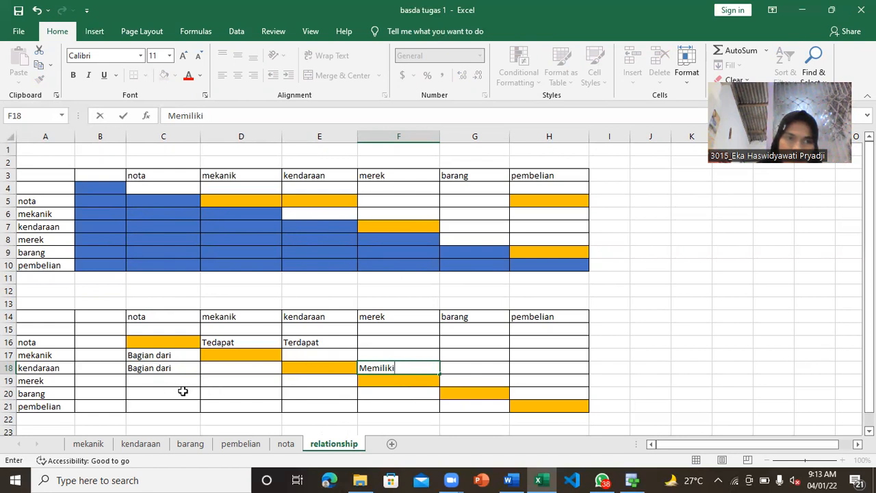
left_click(296, 382)
type("Bagian")
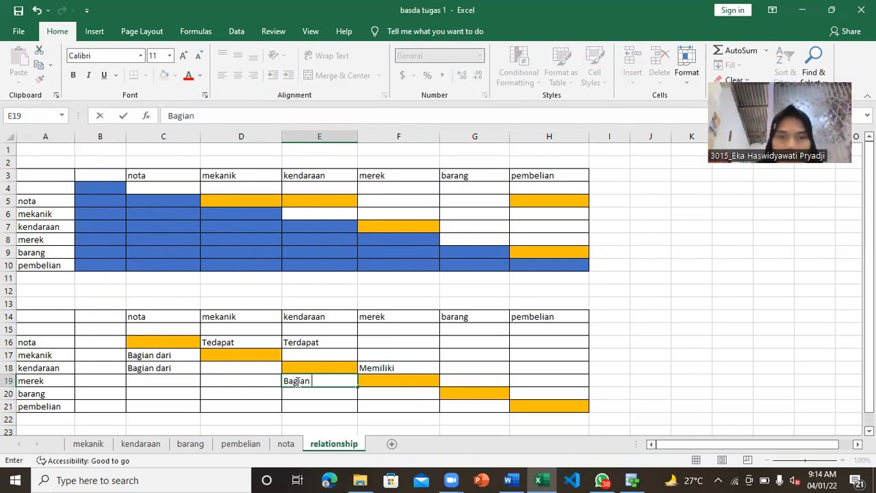
type(" dari")
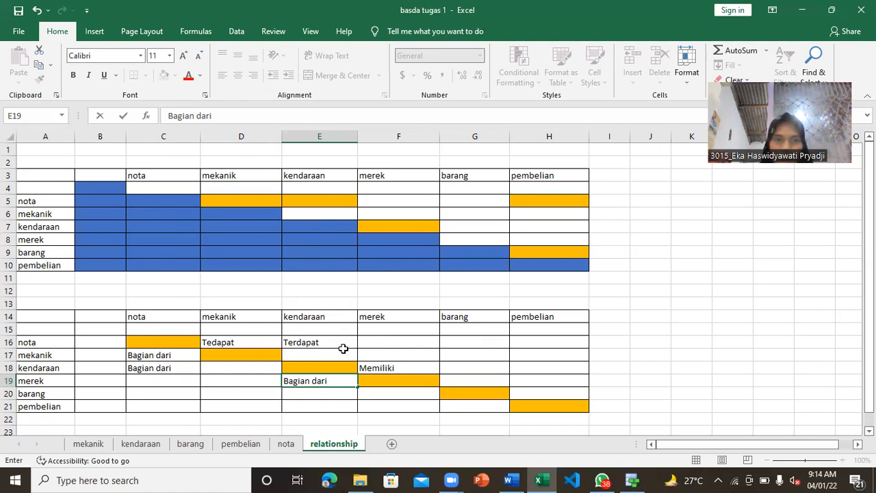
Step: Enter "terdapat" for nota–pembelian (H16) and "bagian dari" for pembelian–nota (C21)
left_click(527, 342)
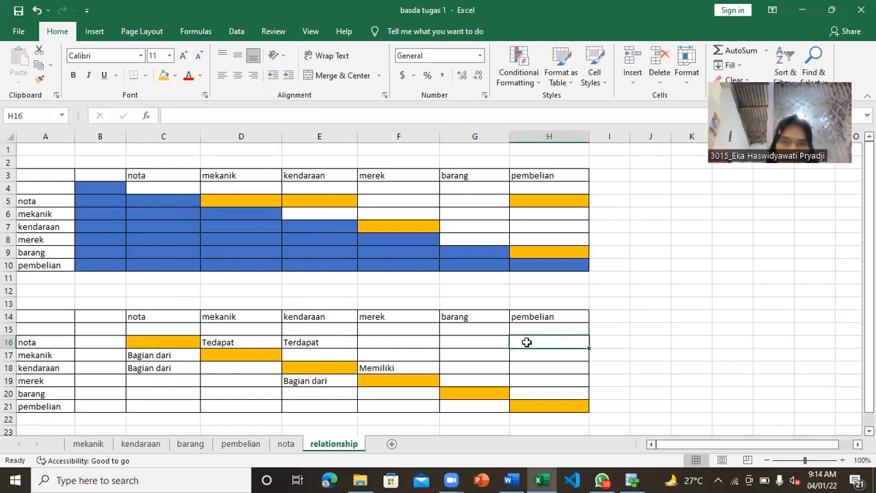
type("terdapat")
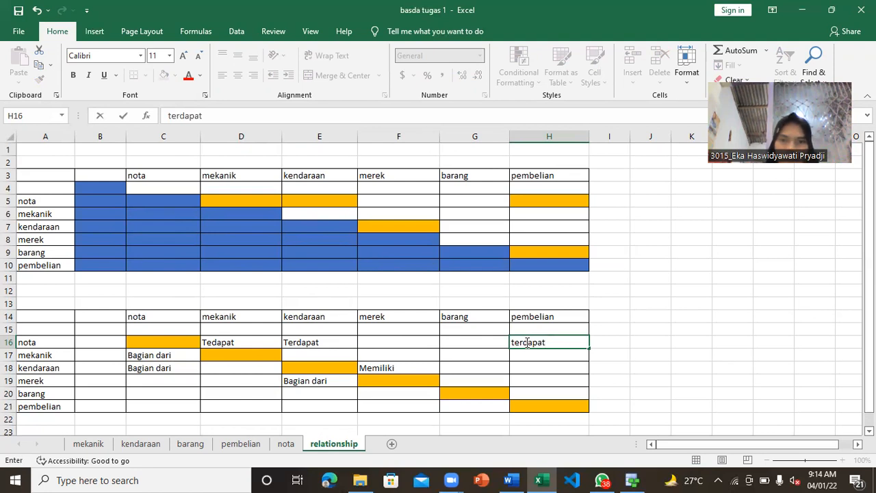
left_click(163, 407)
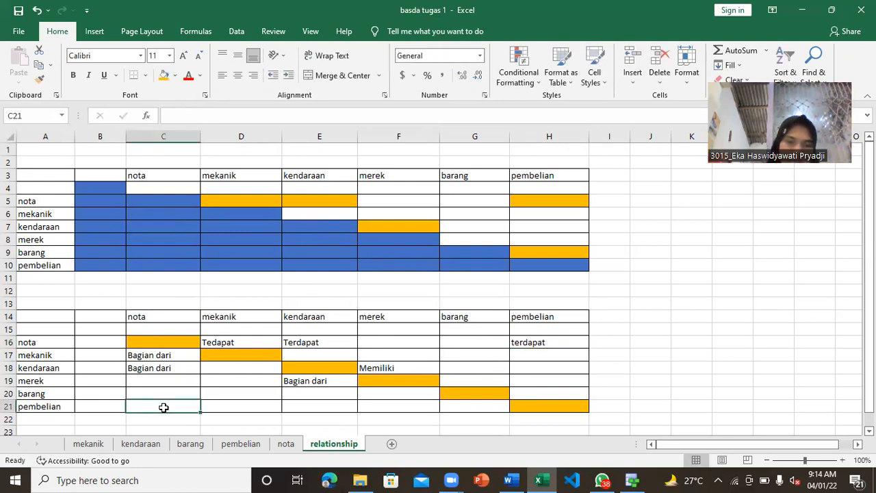
type("bagian dari")
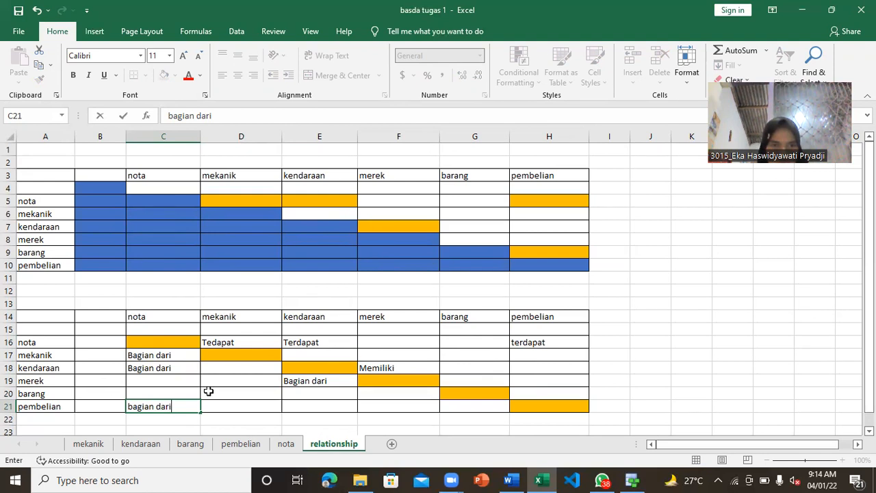
Step: Enter "dibeli" for barang–pembelian (H20) and "membeli" for pembelian–barang (G21)
left_click(527, 392)
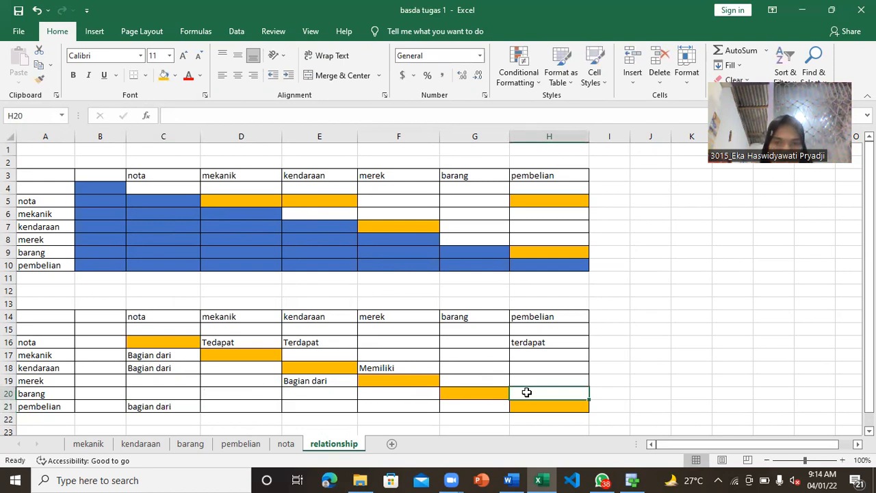
type("dibeli")
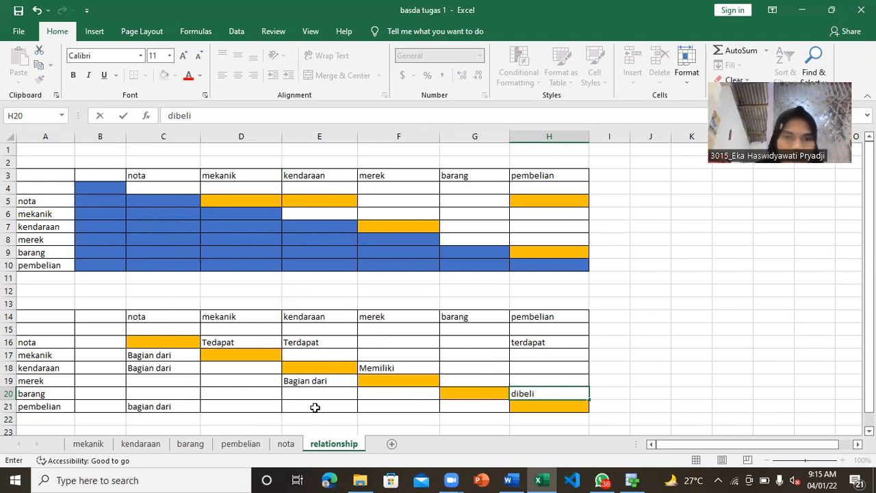
left_click(444, 410)
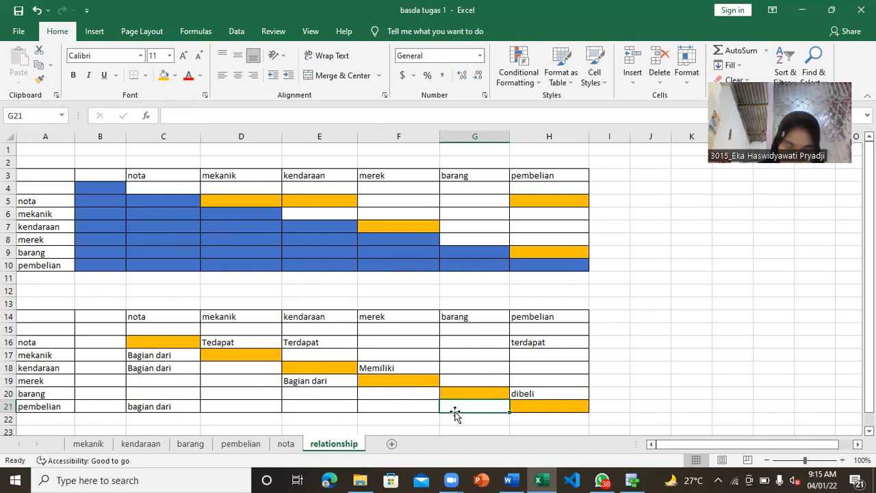
type("mem")
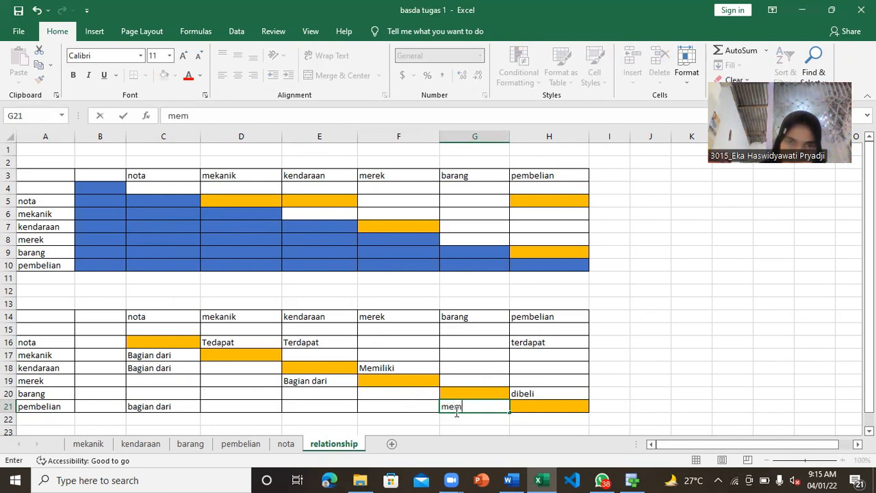
type("beli")
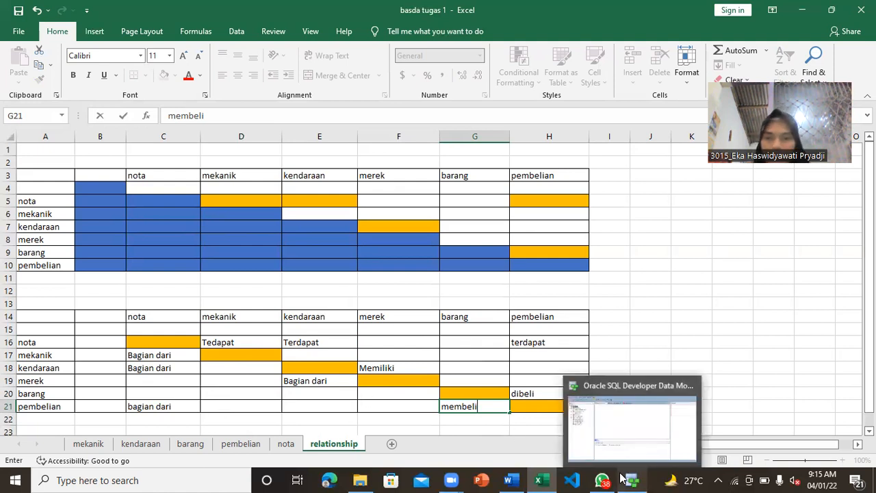
Step: Switch to Oracle SQL Developer Data Modeler and draw a new entity in the upper-left area of the Logical diagram
left_click(628, 454)
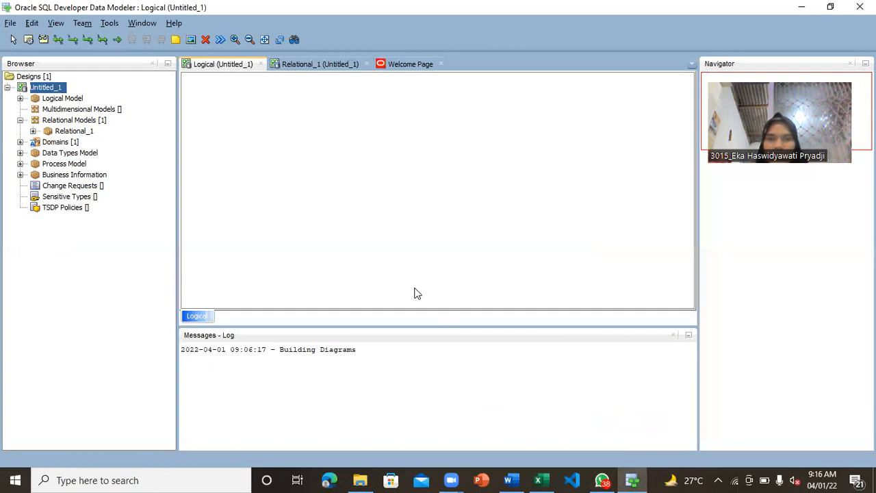
left_click(63, 98)
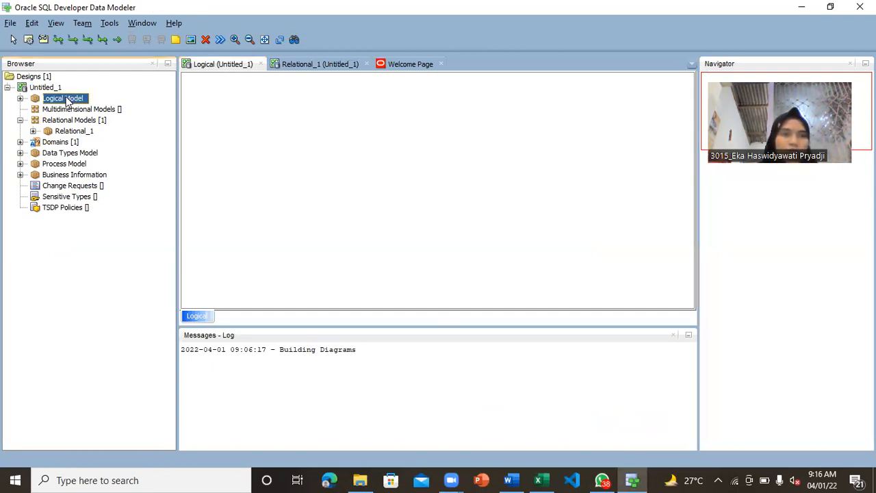
right_click(67, 101)
left_click(75, 103)
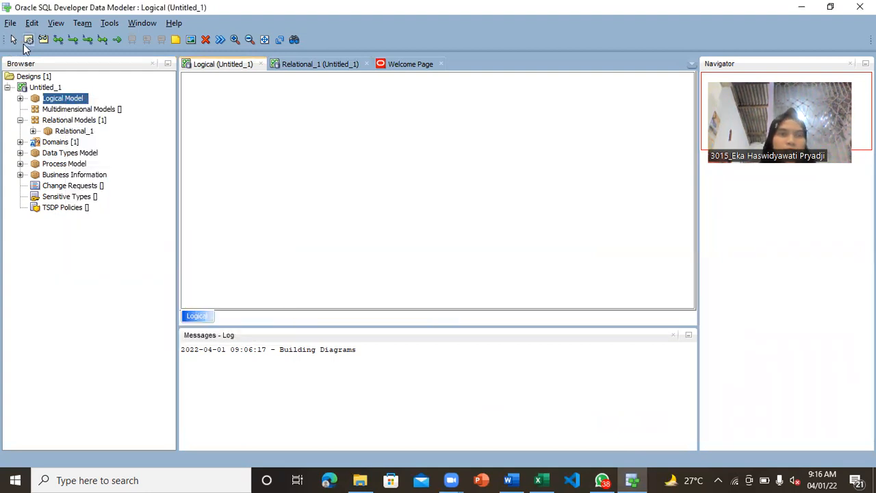
left_click(28, 41)
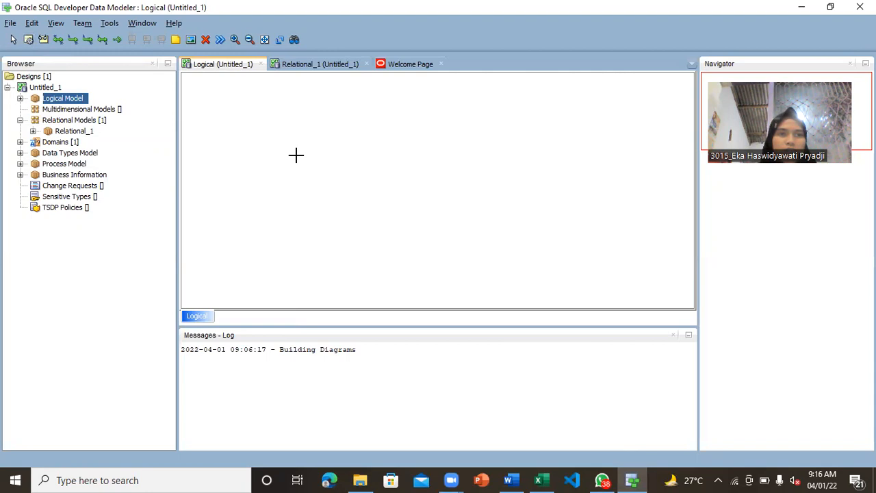
left_click_drag(211, 91, 310, 165)
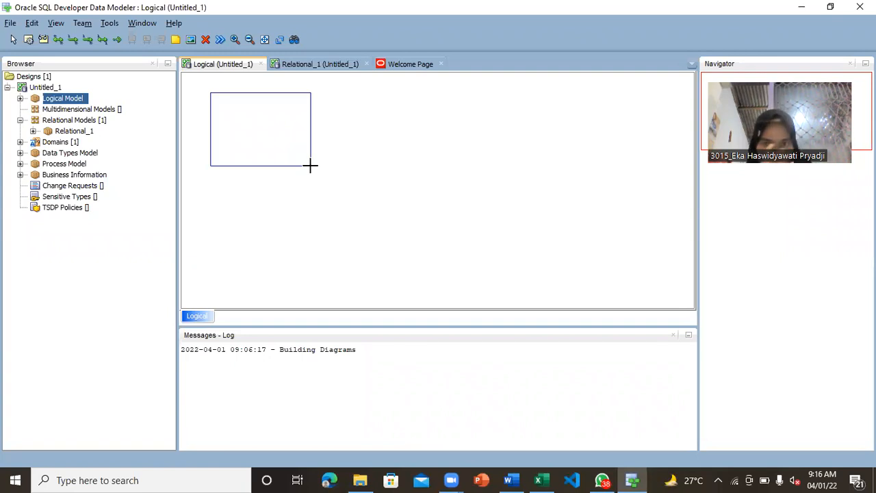
left_click_drag(310, 165, 311, 165)
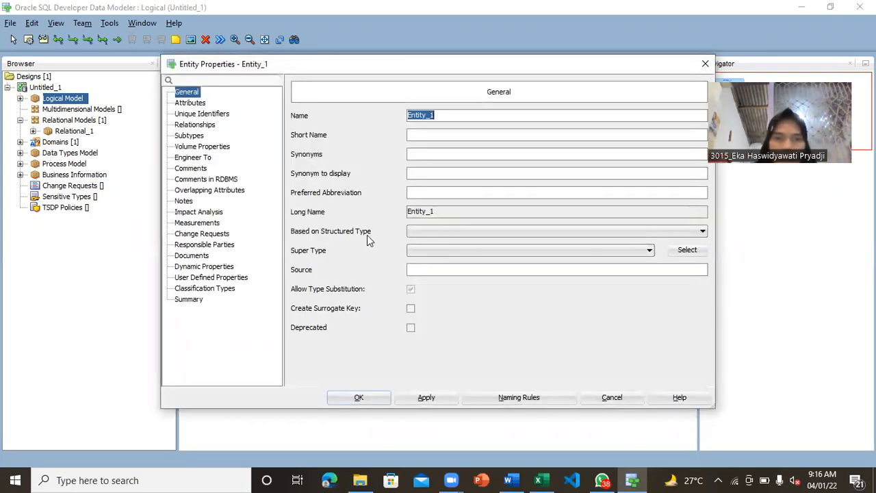
Step: Switch to the basda tugas 1 workbook in Excel and check the column names on the nota sheet
mouse_move(539, 480)
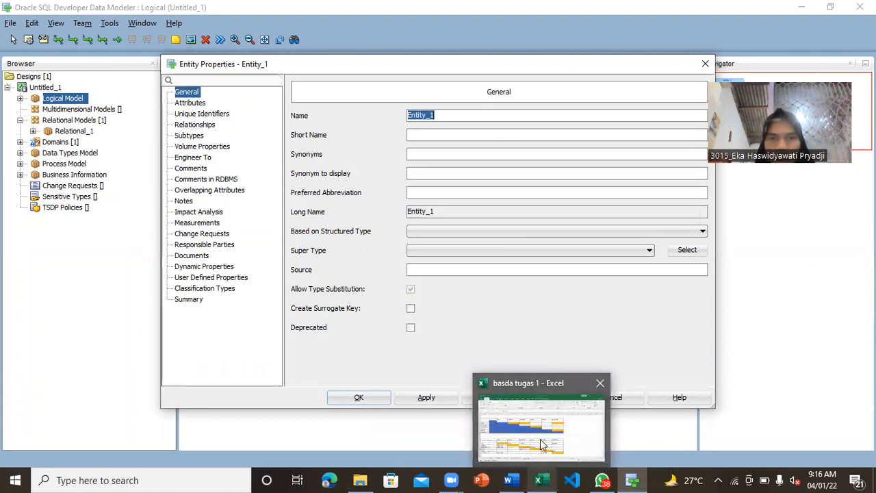
left_click(540, 440)
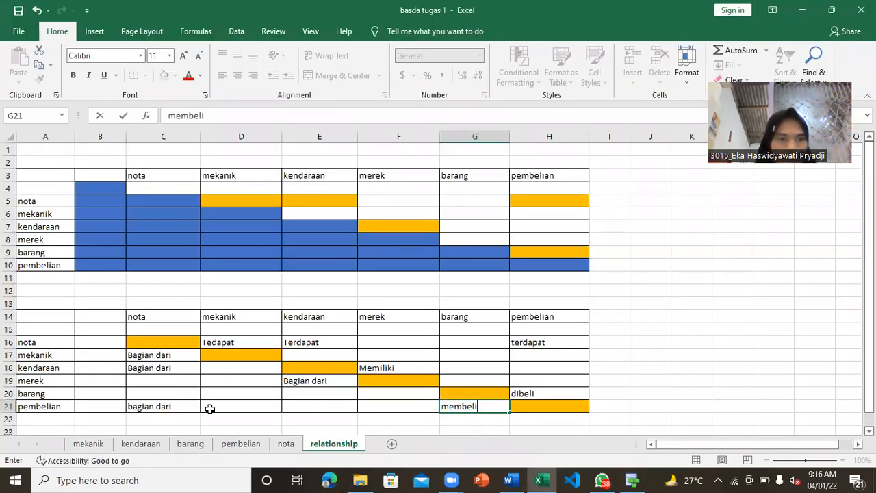
left_click(286, 444)
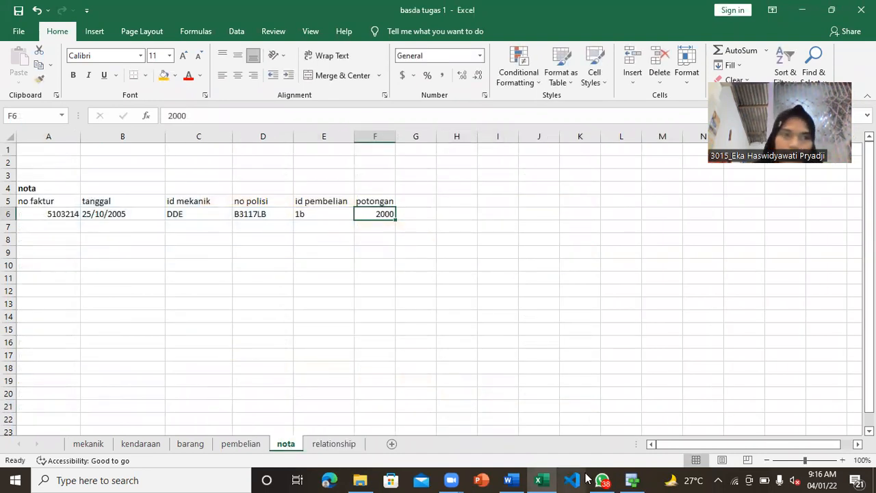
Step: Switch to Oracle SQL Developer Data Modeler, name the new entity Nota, enable Create Surrogate Key and apply the changes
mouse_move(632, 480)
left_click(625, 421)
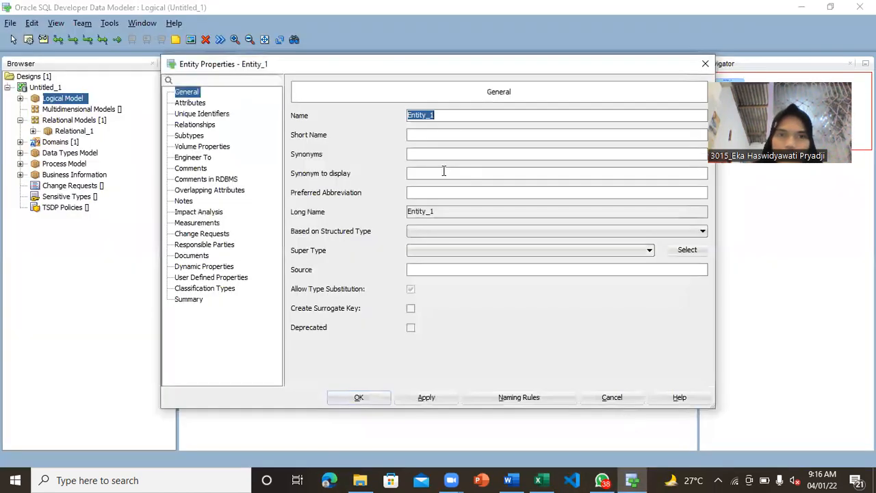
type("Nota")
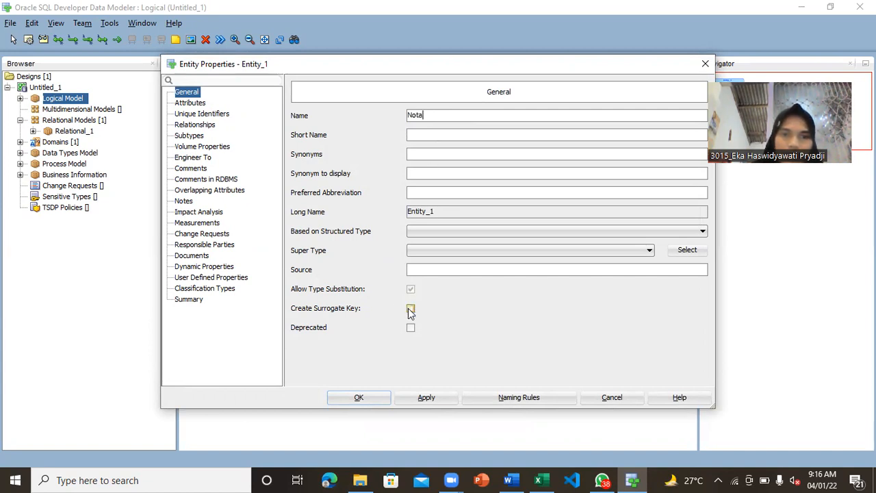
left_click(424, 397)
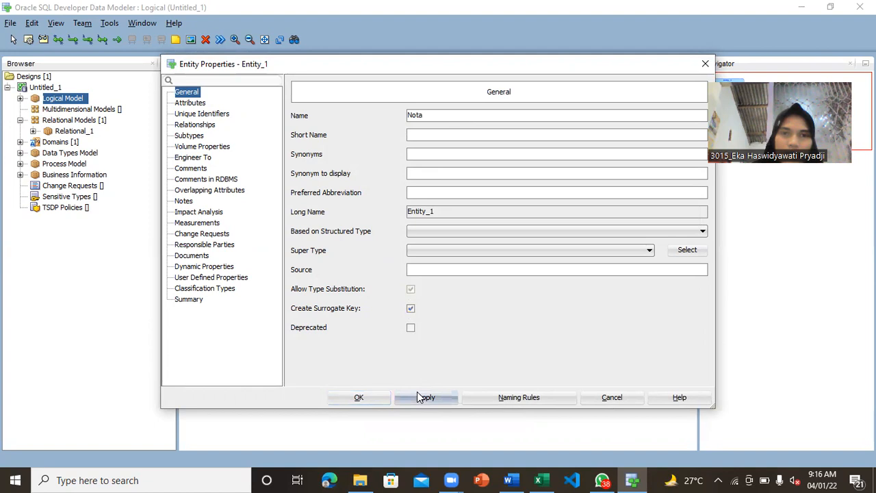
Step: Add an attribute named NoFaktur to the Nota entity and choose Logical as its data type
left_click(202, 104)
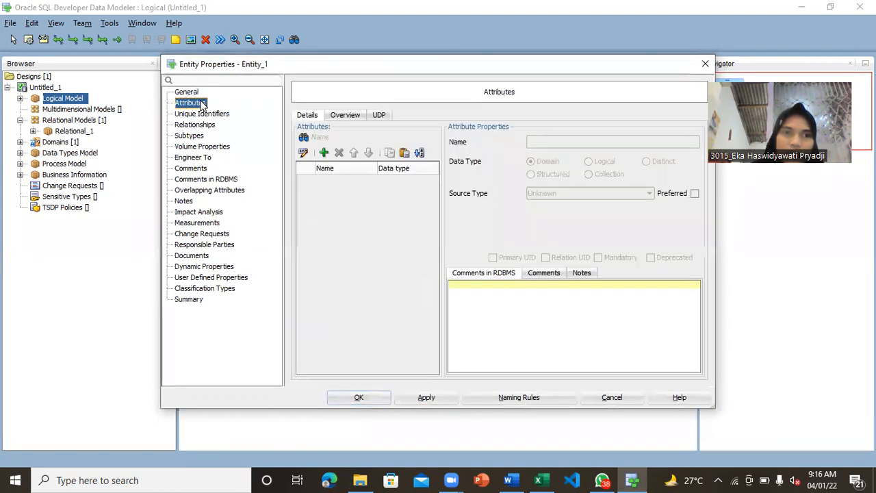
left_click(325, 152)
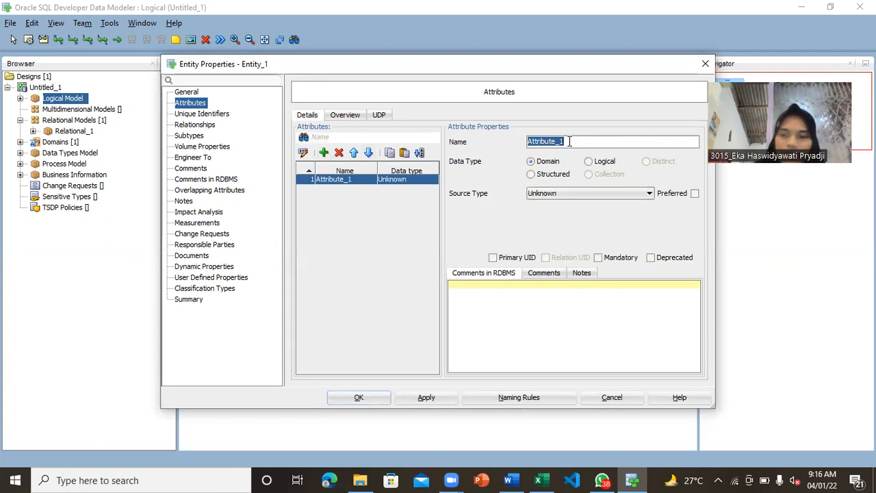
key("BackSpace")
type("NoFA")
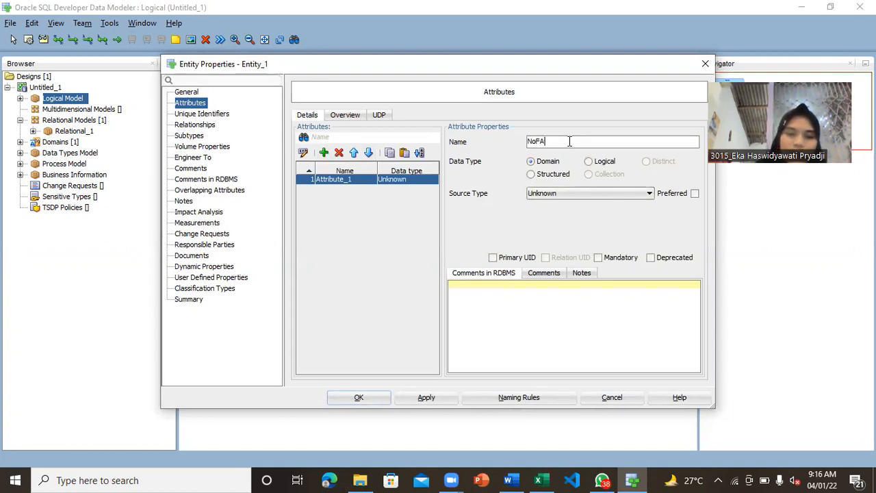
type("KTUR")
key("BackSpace")
key("BackSpace")
type("aktur")
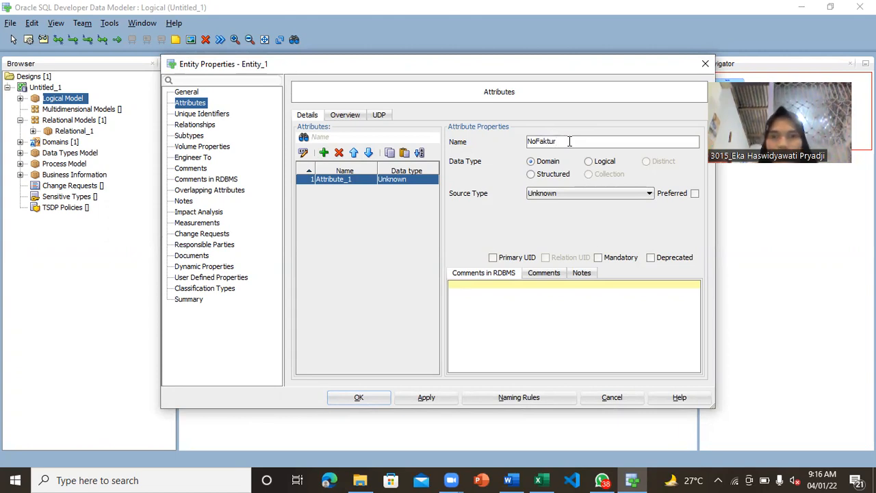
left_click(589, 162)
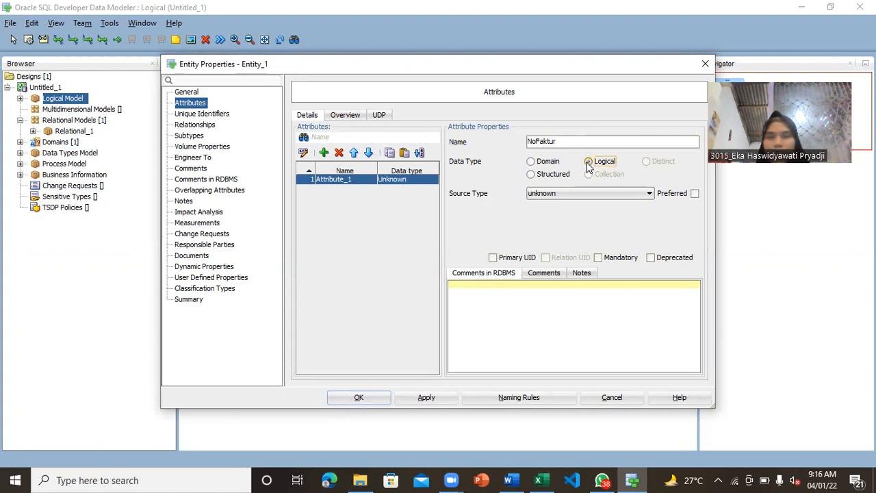
Step: Set the source type of the NoFaktur attribute to Integer
left_click(618, 196)
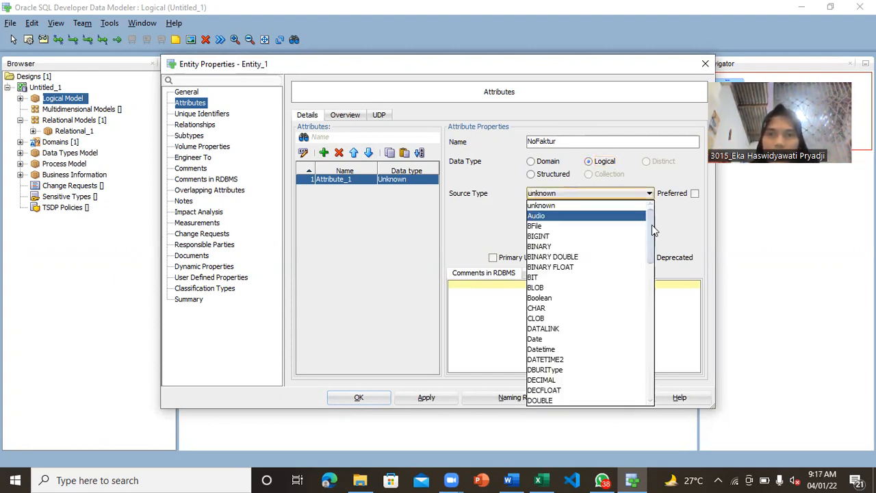
left_click_drag(652, 230, 652, 249)
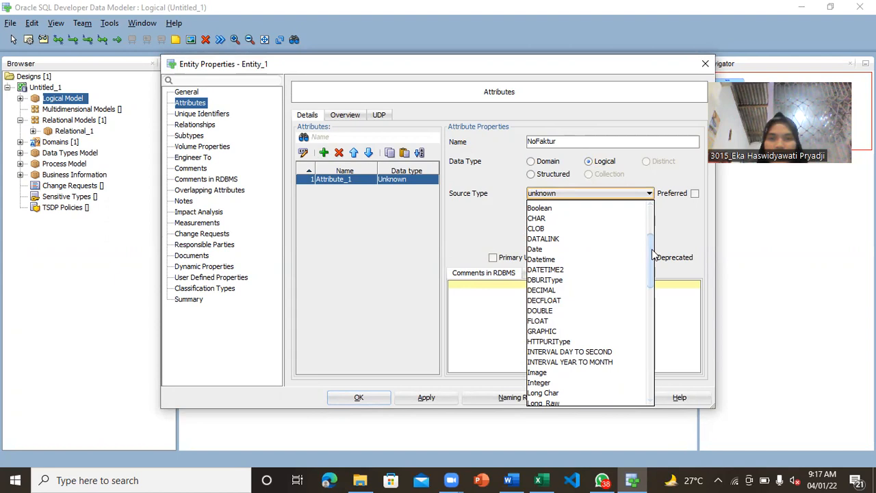
left_click_drag(653, 253, 650, 290)
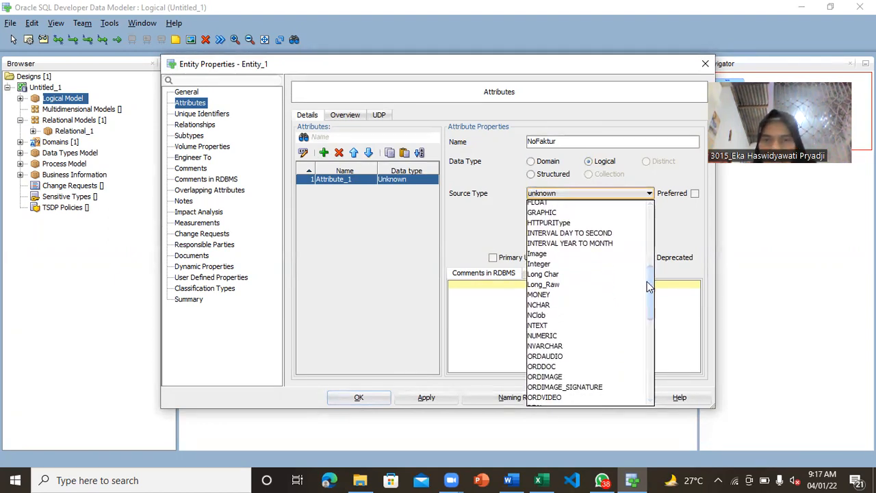
left_click(569, 264)
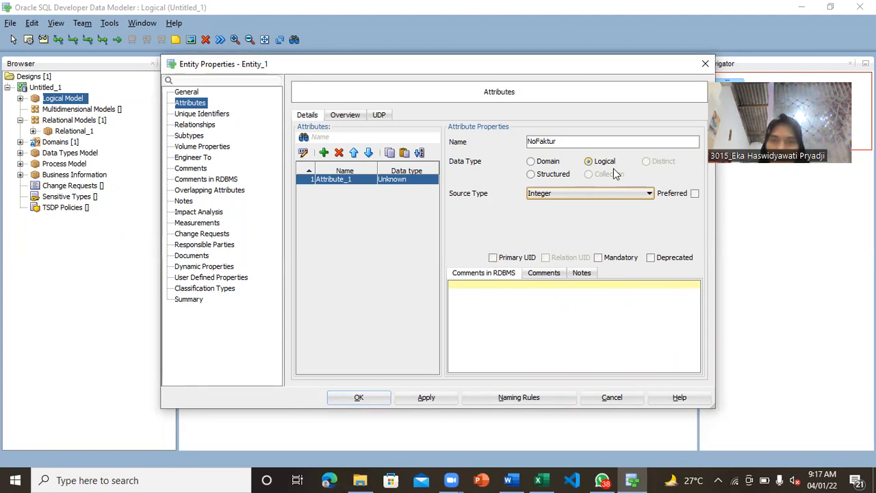
Step: Change the source type of the NoFaktur attribute to VARCHAR
left_click(621, 194)
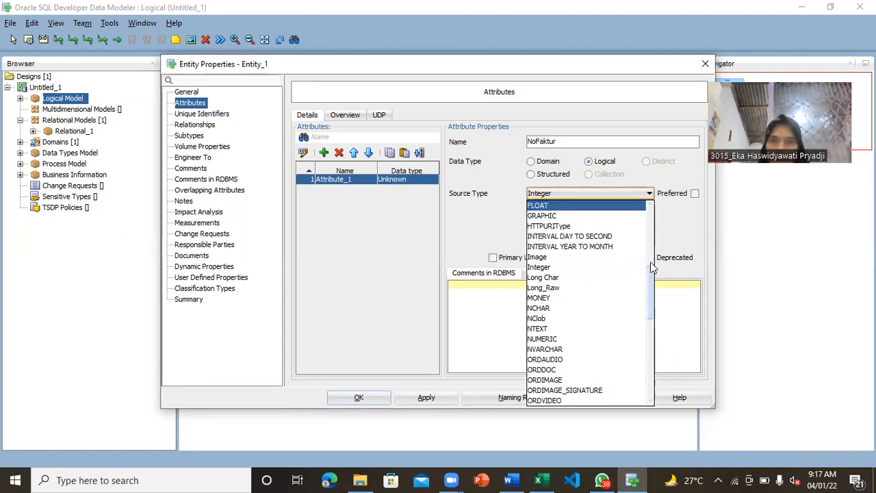
left_click_drag(652, 267, 651, 345)
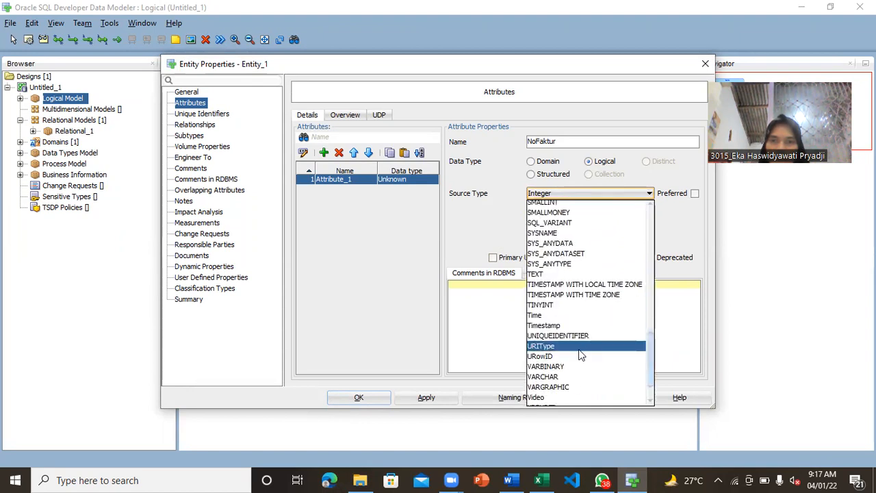
left_click(555, 376)
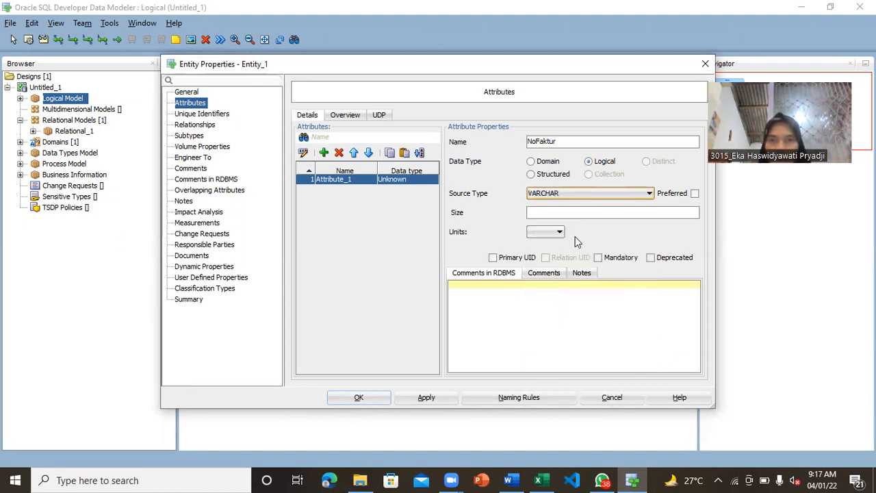
left_click(560, 212)
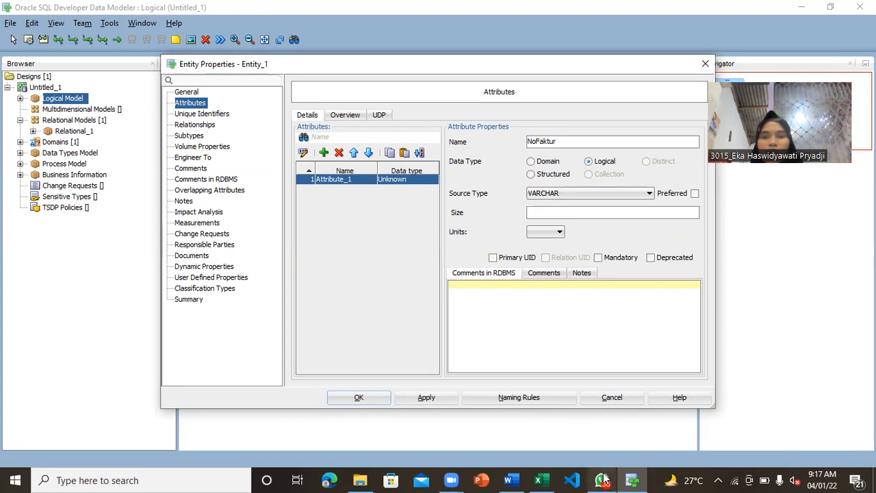
Step: Check the no faktur entry on the nota sheet of basda tugas 1 in Excel and return to Data Modeler
mouse_move(541, 479)
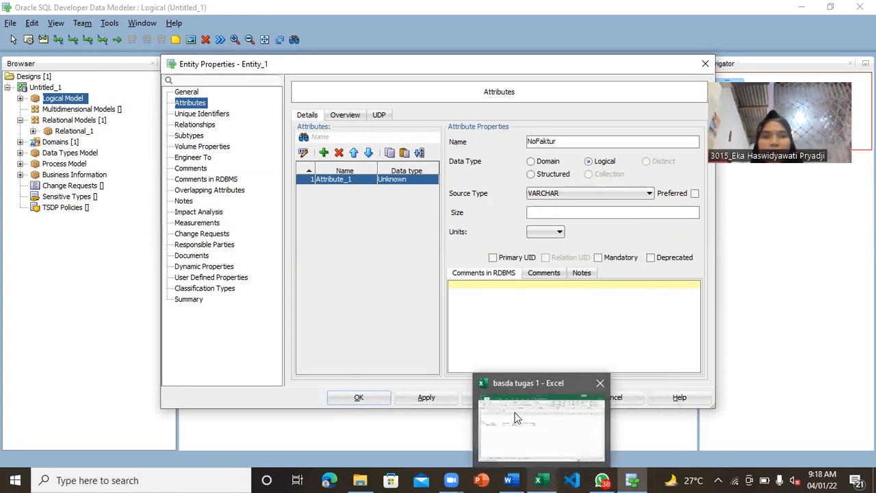
left_click(517, 418)
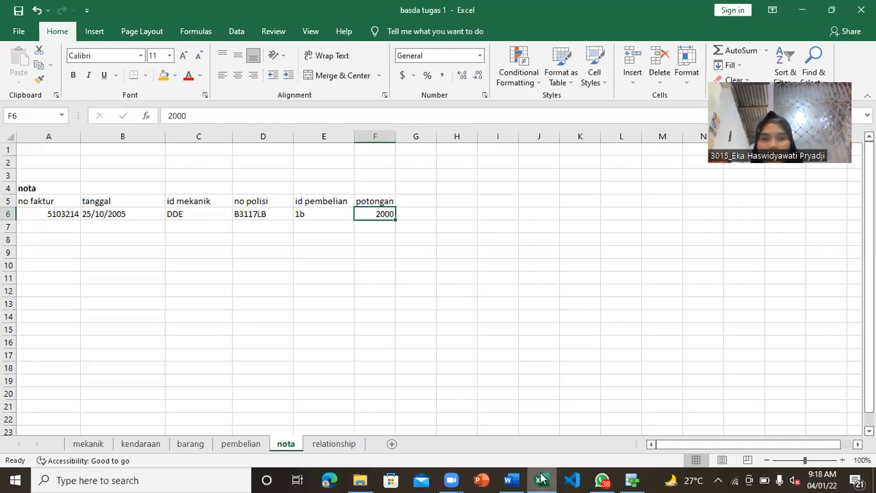
mouse_move(632, 480)
left_click(624, 447)
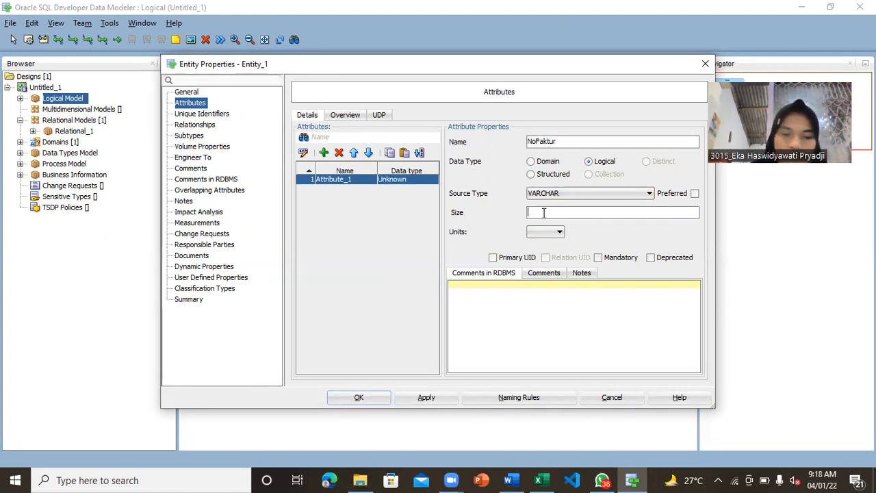
Step: Give NoFaktur a size of 20 with CHAR units, mark it as Primary UID and apply the changes
type("0")
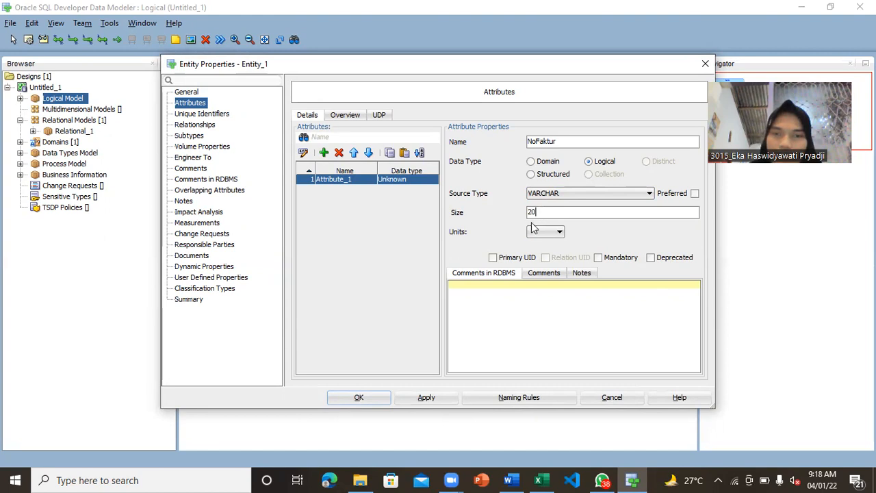
left_click(538, 231)
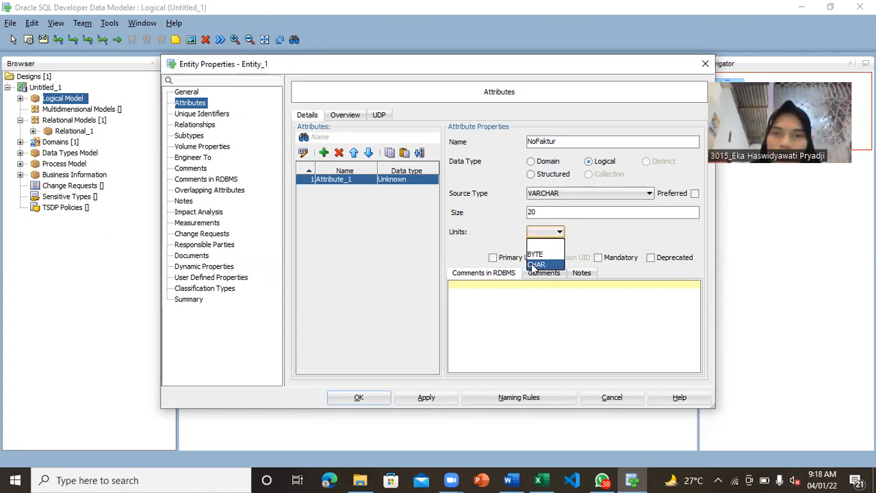
left_click(536, 265)
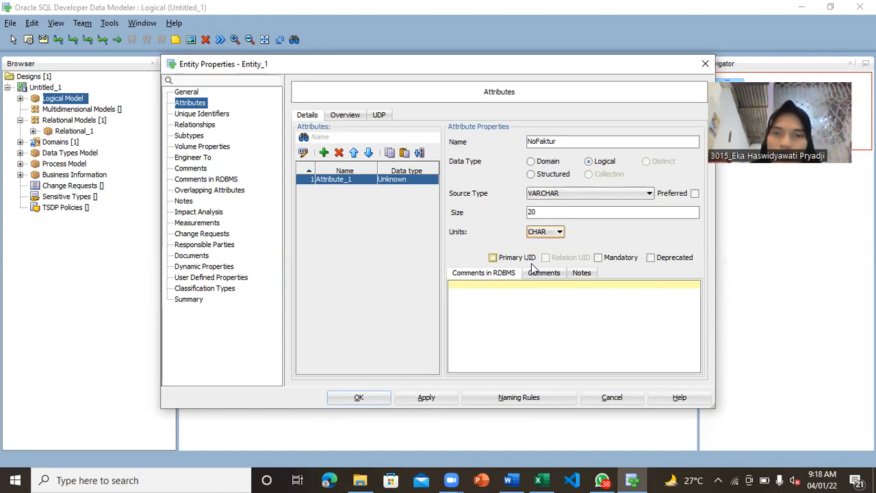
left_click(493, 259)
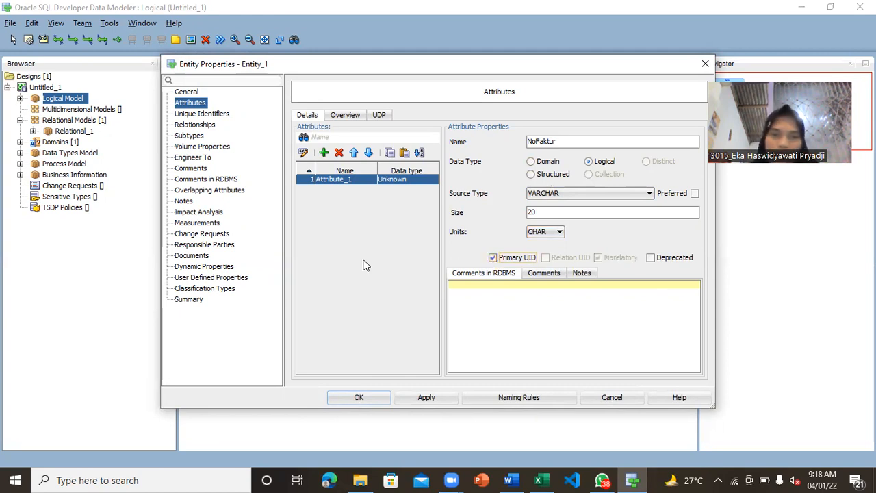
left_click(416, 398)
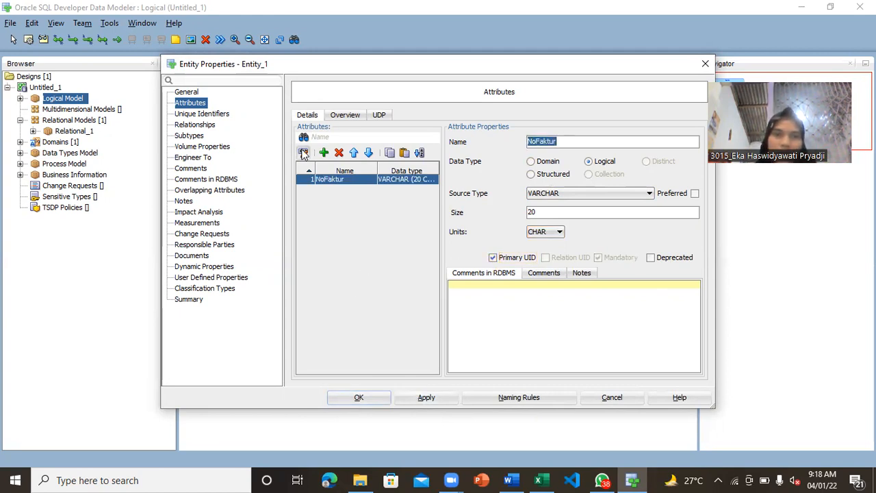
Step: Add a second attribute named Tanggal to the Nota entity, checking the column name on the nota sheet in Excel
left_click(324, 152)
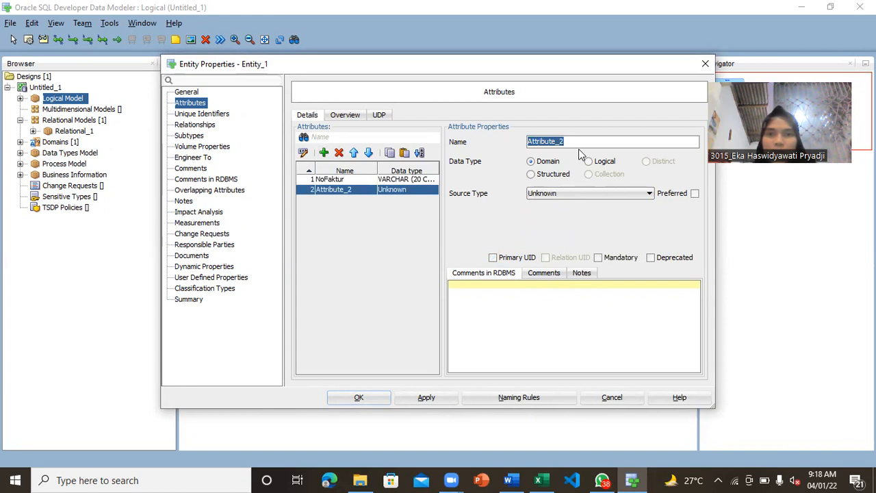
key("BackSpace")
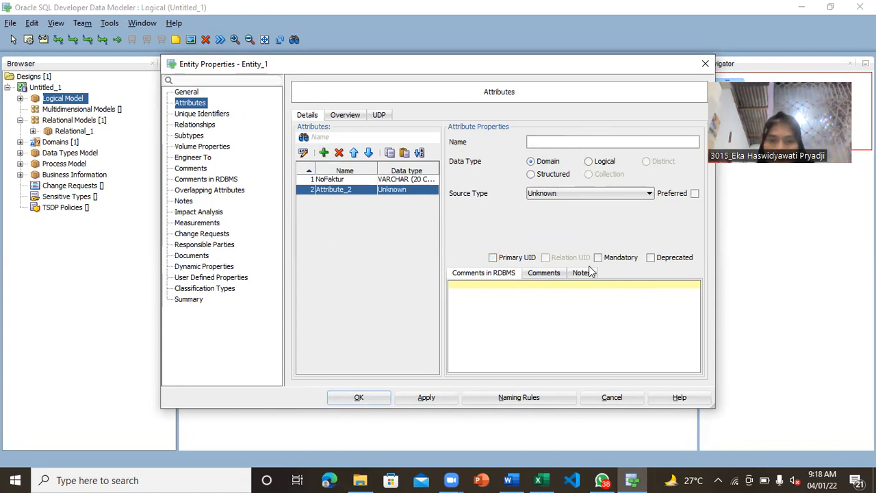
mouse_move(538, 480)
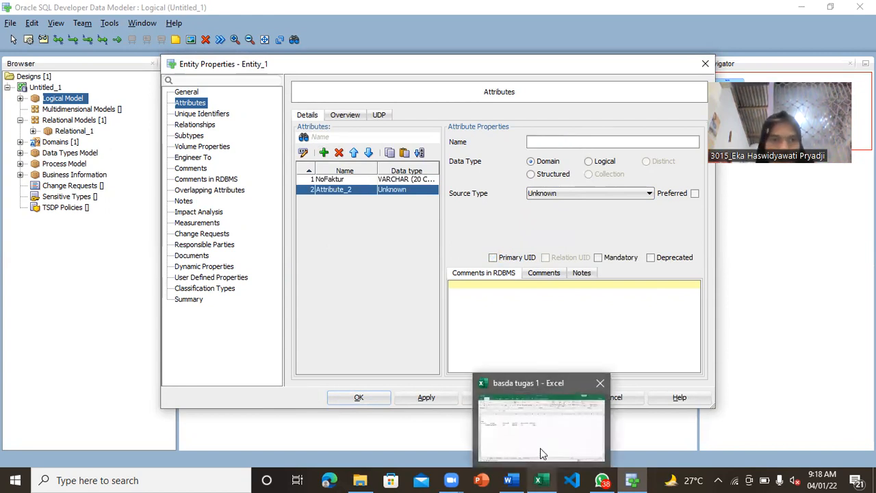
left_click(542, 453)
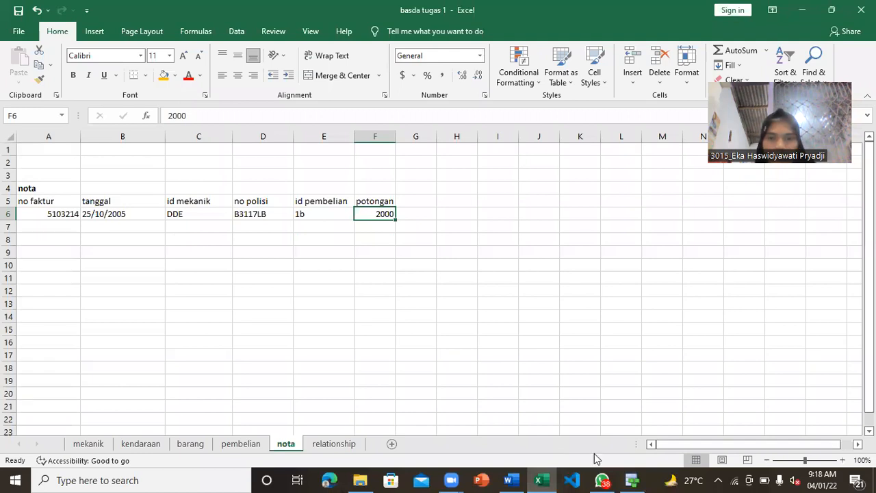
mouse_move(634, 480)
left_click(634, 446)
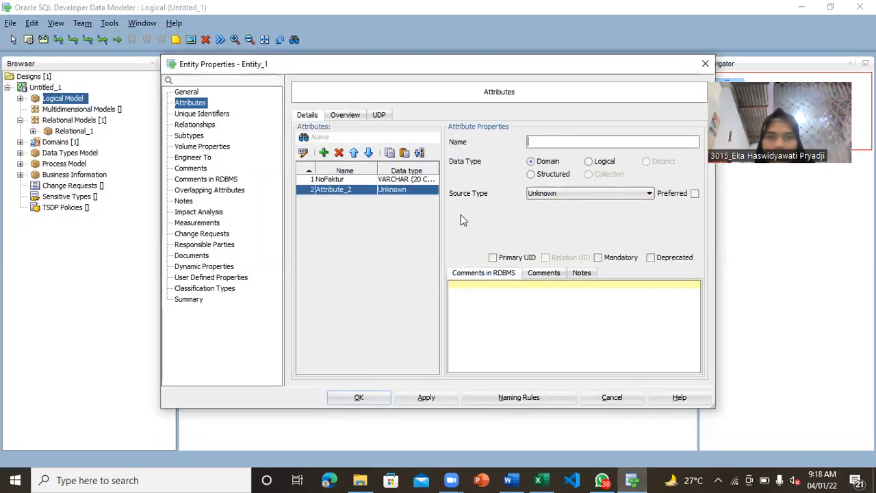
left_click(550, 143)
type("Tanggal")
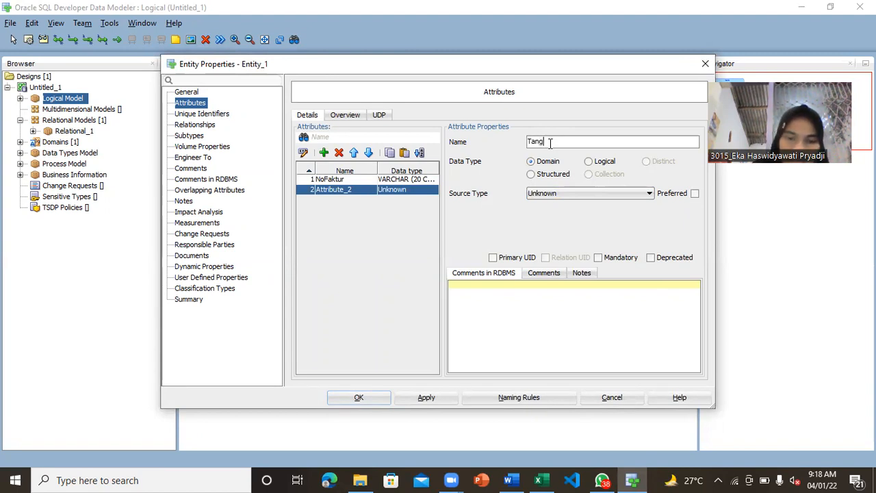
Step: Give Tanggal the Logical data type with source type Date, mark it Mandatory and apply the changes
left_click(588, 162)
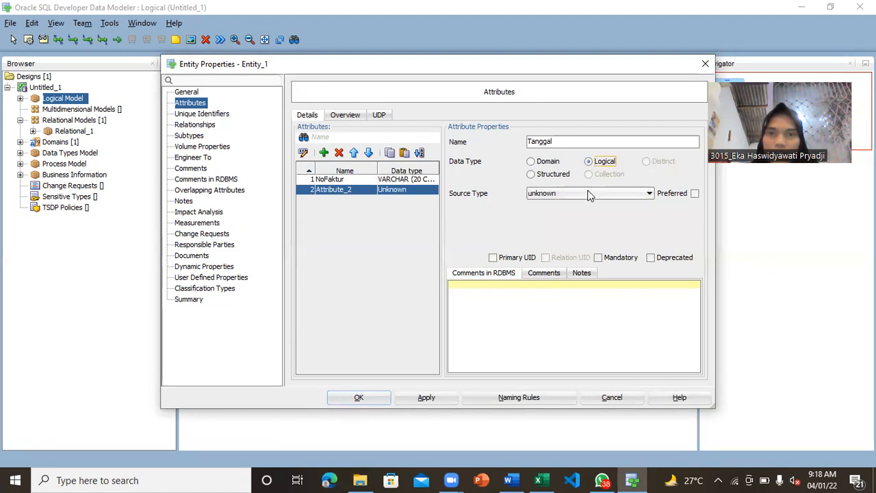
left_click(588, 193)
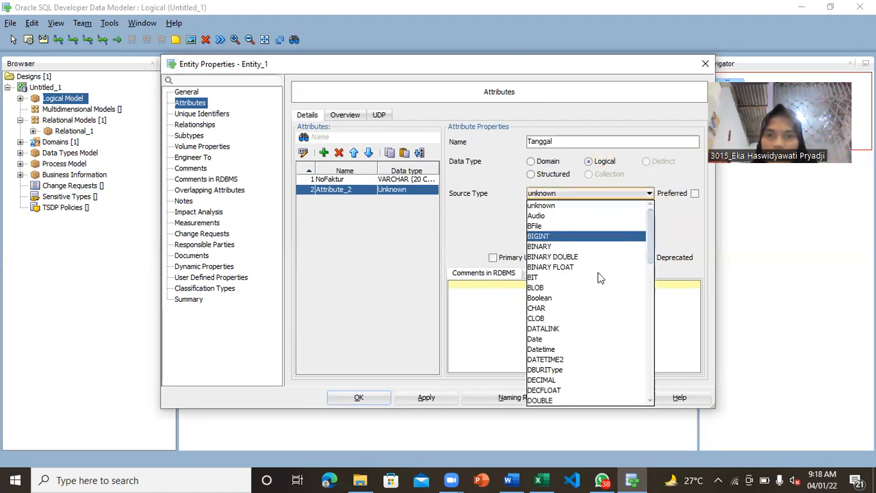
left_click(538, 339)
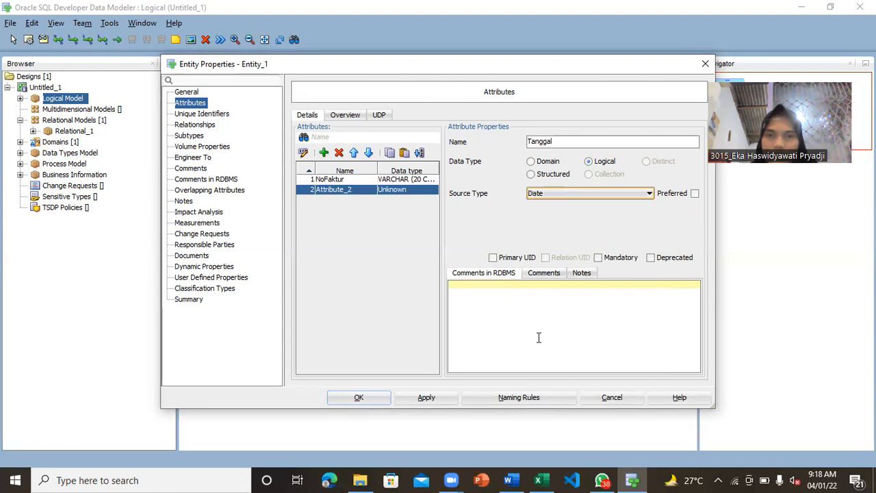
left_click(600, 258)
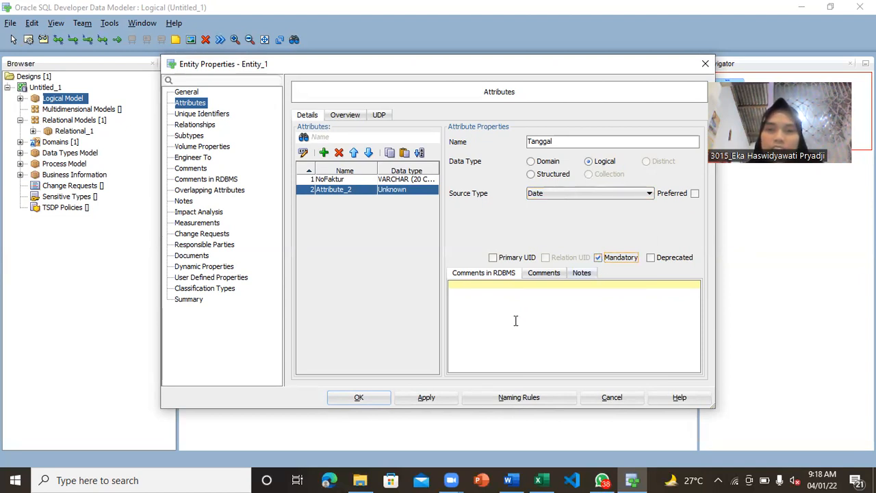
left_click(423, 397)
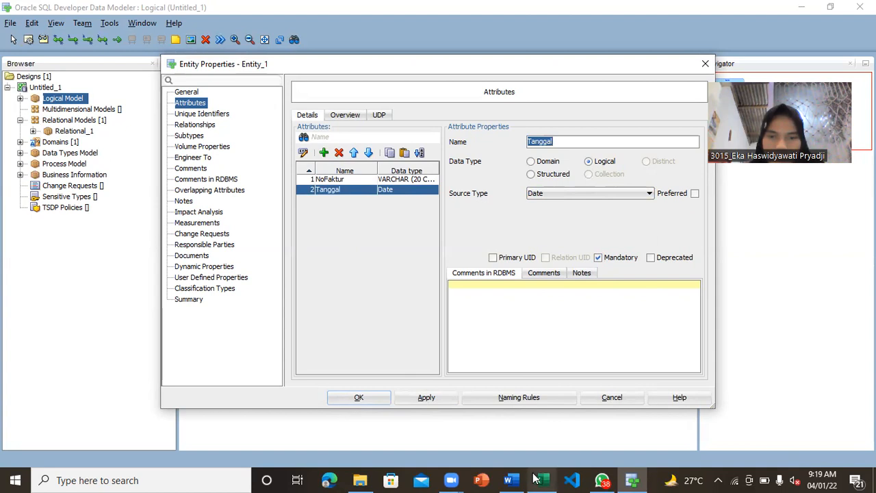
Step: Check the remaining column on the nota sheet in Excel and add a third attribute named Potongan to the Nota entity
mouse_move(539, 480)
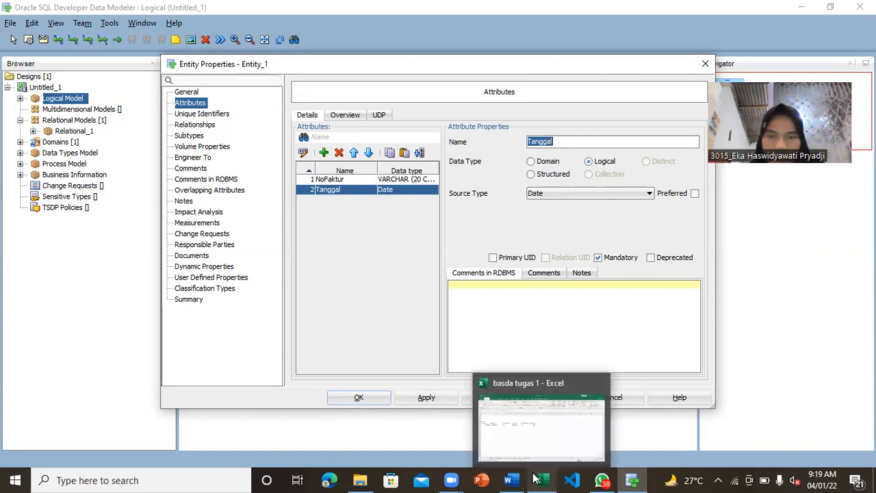
left_click(539, 435)
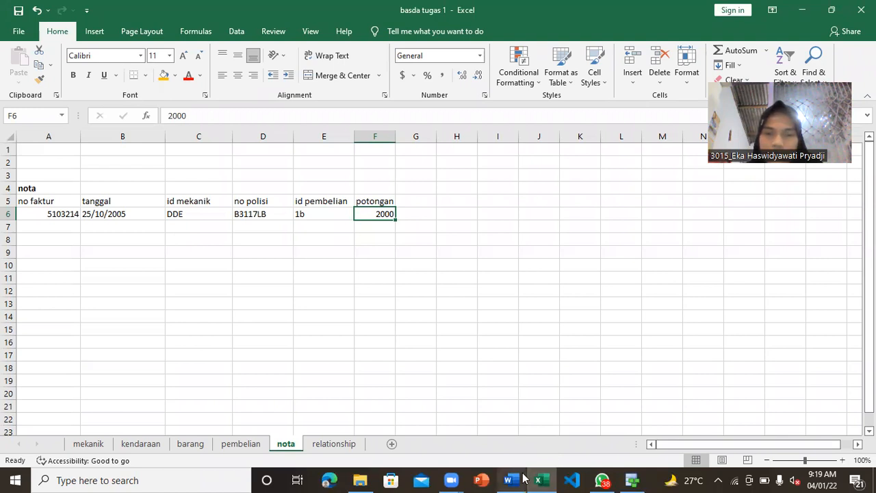
mouse_move(630, 480)
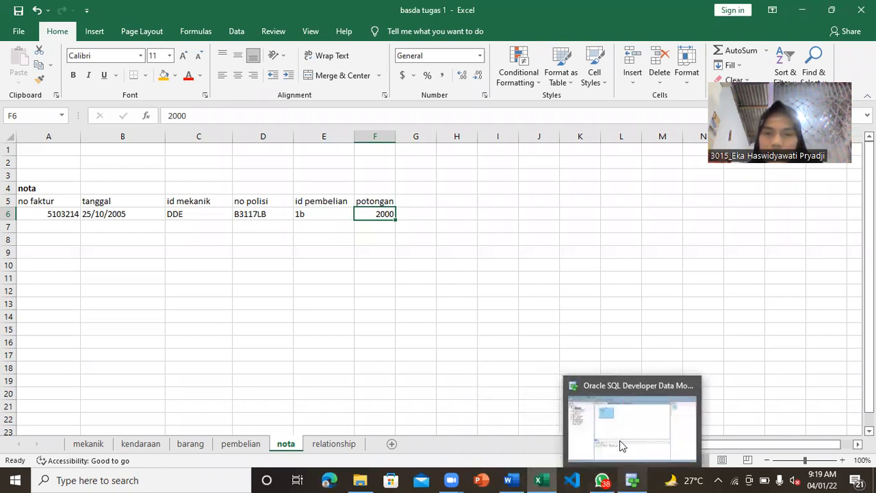
left_click(620, 440)
left_click(324, 153)
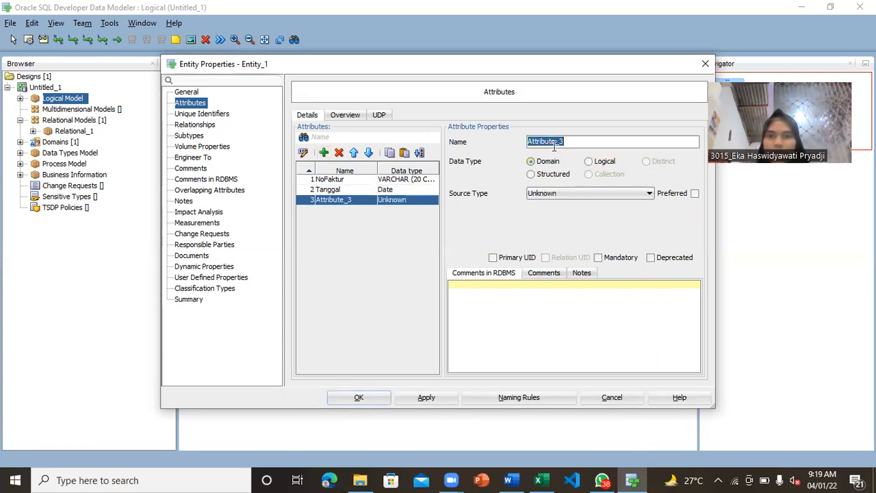
key("BackSpace")
type("Potom")
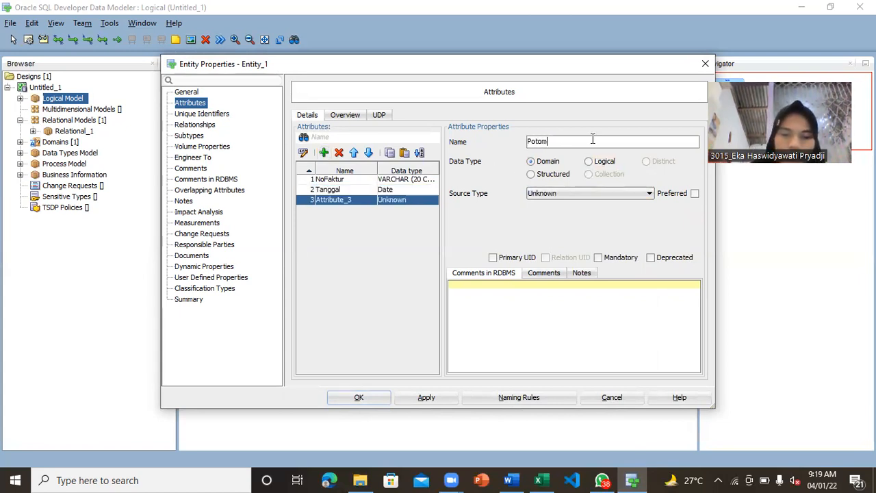
key("BackSpace")
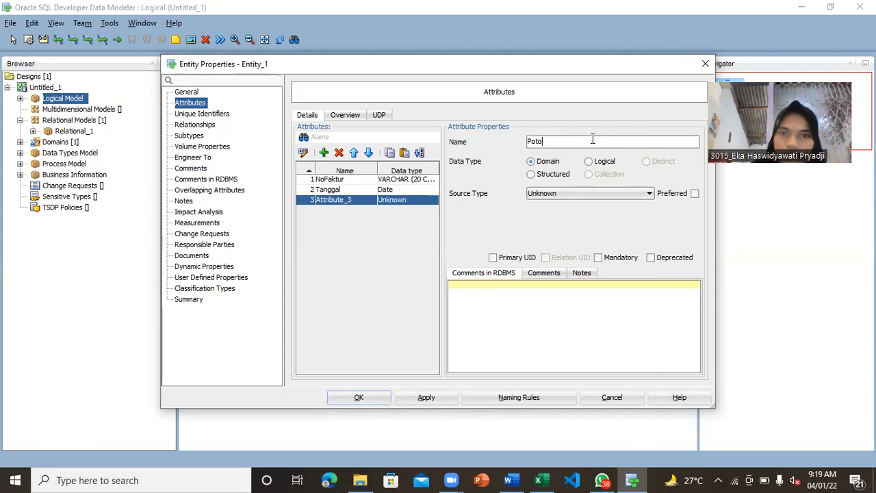
type("ngan")
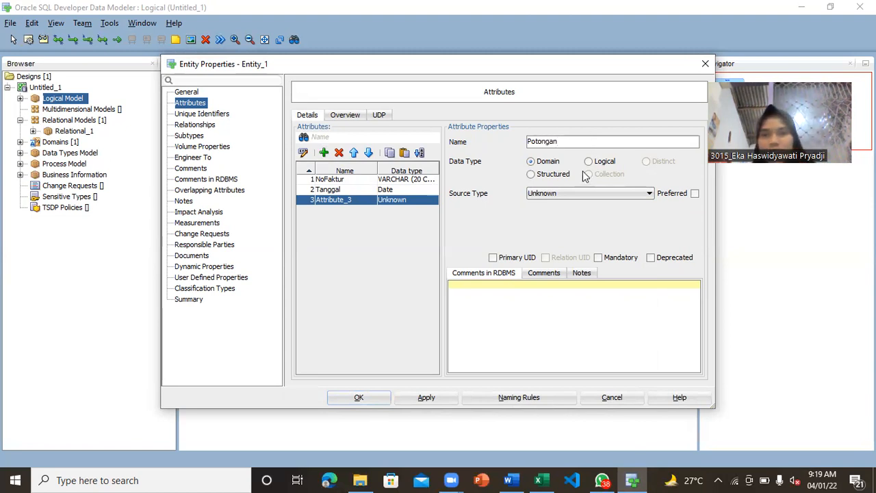
Step: Give Potongan the Logical data type with source type Integer, apply the changes and close the Nota entity's properties
left_click(588, 162)
left_click(597, 193)
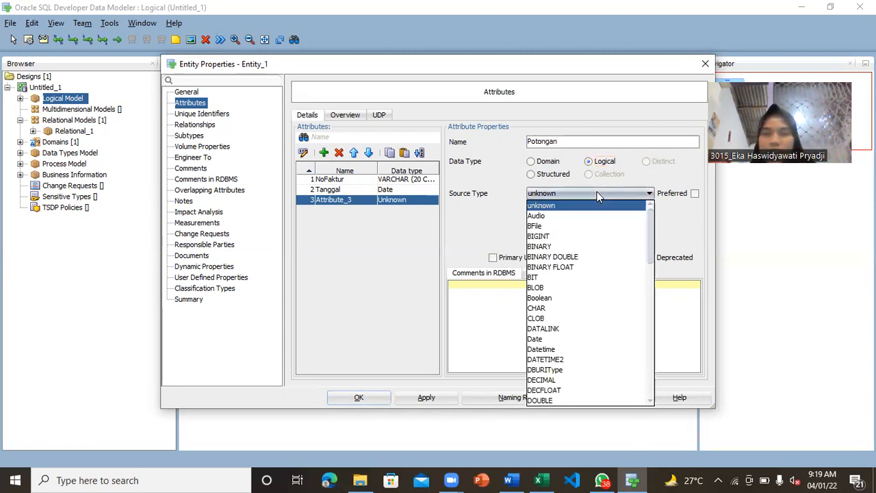
left_click_drag(650, 236, 650, 269)
left_click(559, 356)
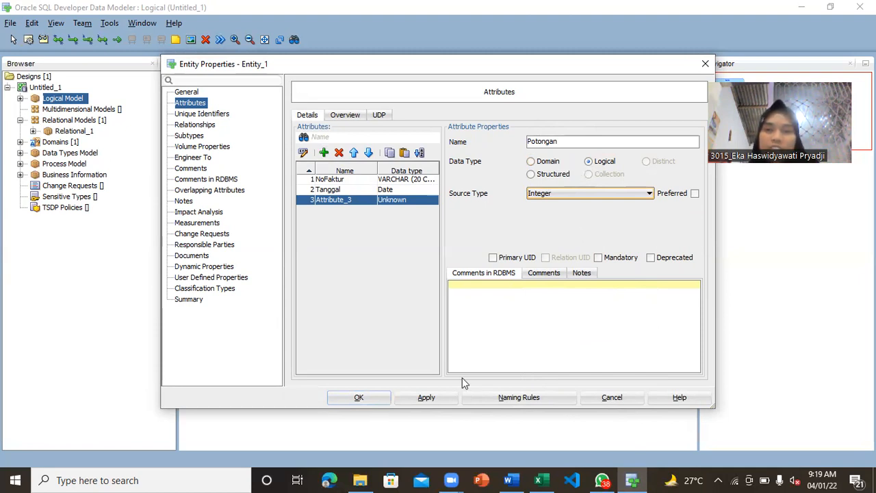
left_click(438, 397)
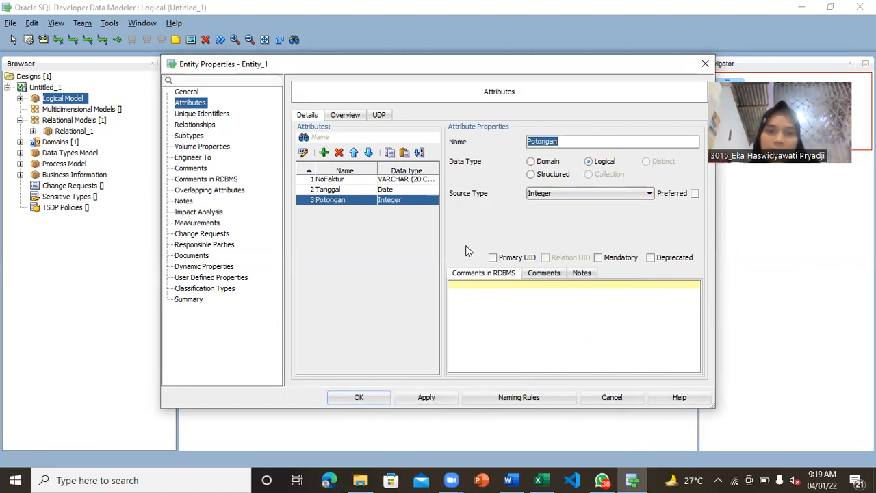
left_click(358, 397)
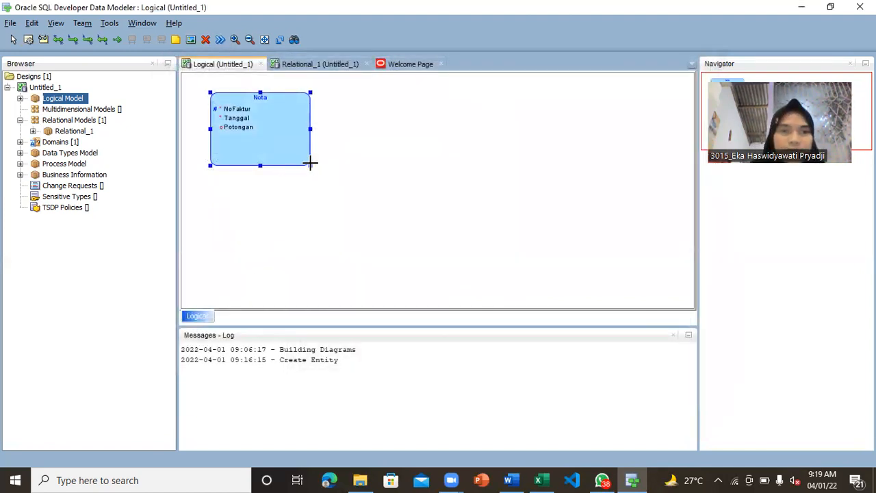
Step: Shrink the Nota entity slightly on the logical diagram and draw a second entity of similar size to its right
left_click_drag(310, 165, 297, 159)
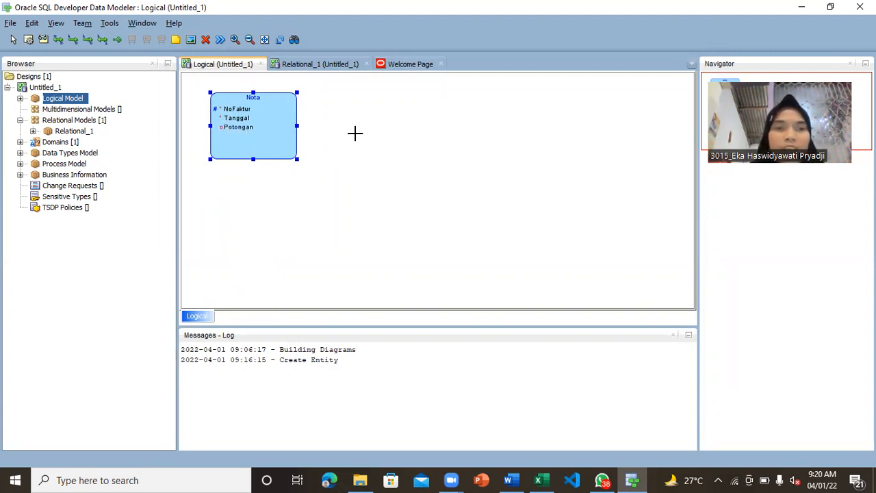
left_click_drag(336, 101, 410, 168)
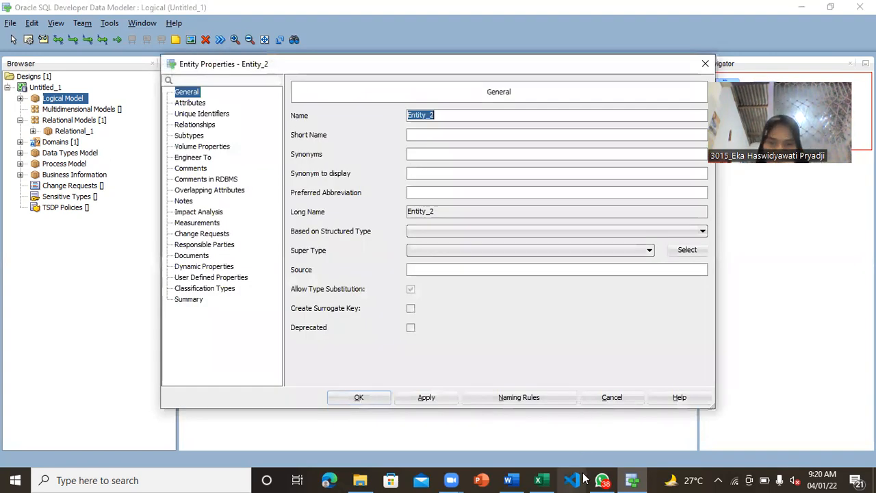
Step: Name the new entity Mekanik after the mekanik sheet in Excel, enable Create Surrogate Key and apply the changes
mouse_move(549, 478)
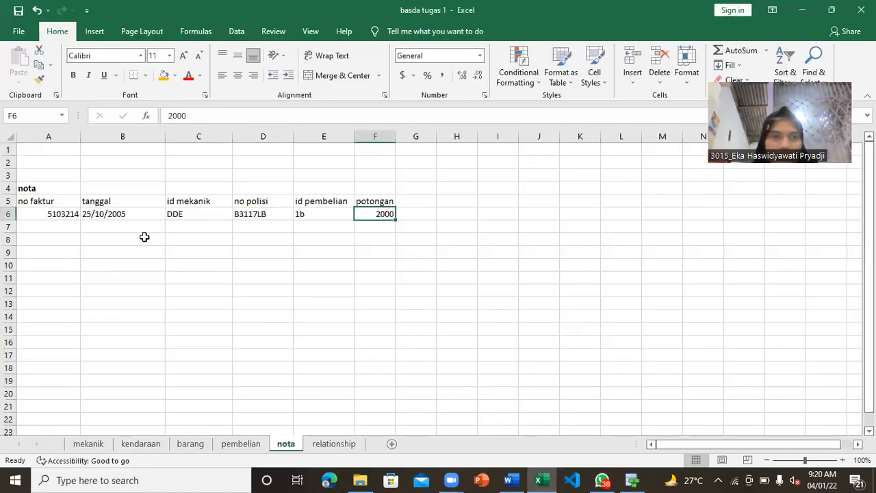
left_click(232, 444)
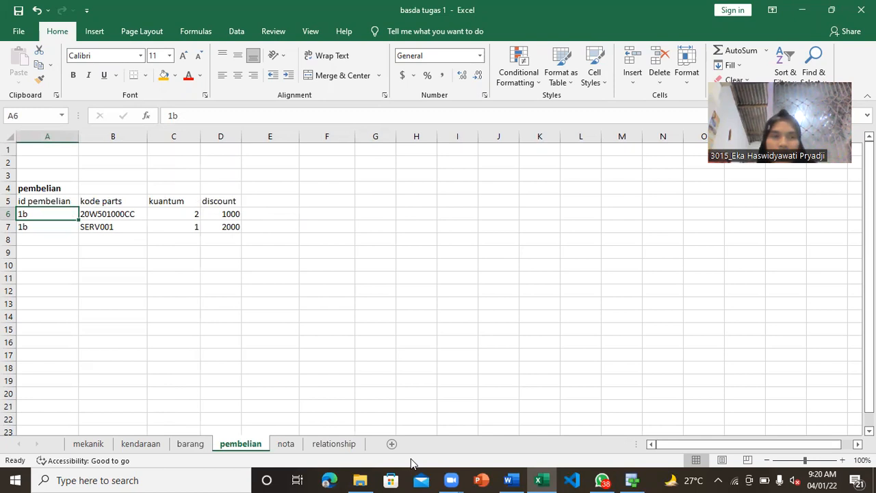
left_click(88, 445)
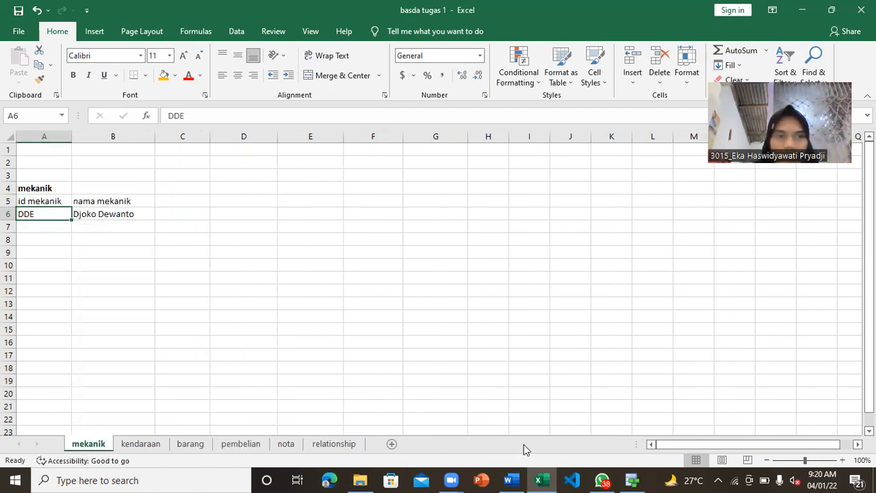
mouse_move(630, 480)
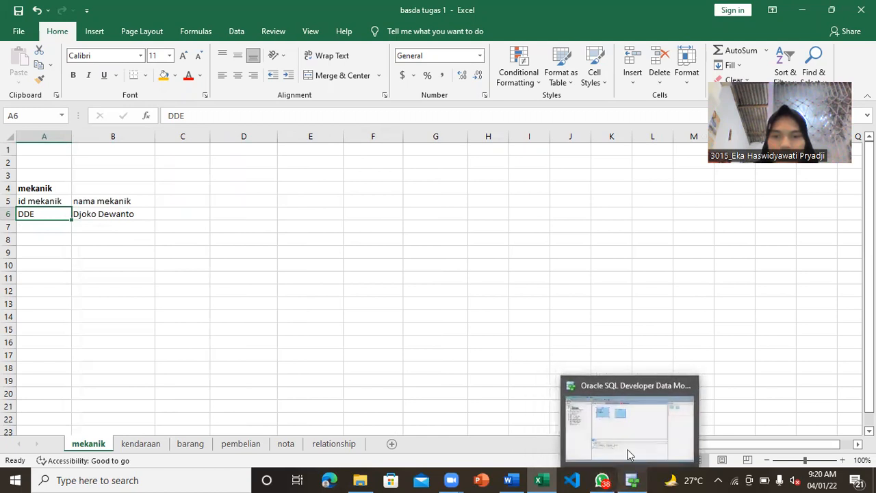
left_click(630, 431)
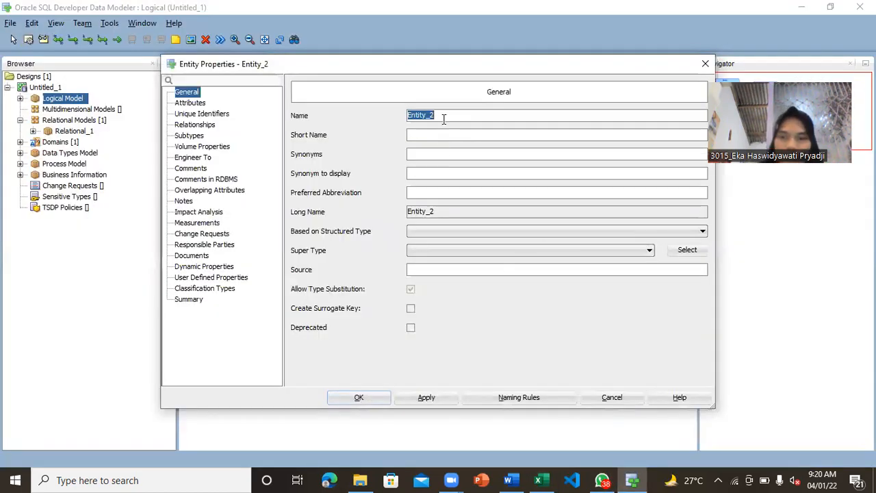
key("BackSpace")
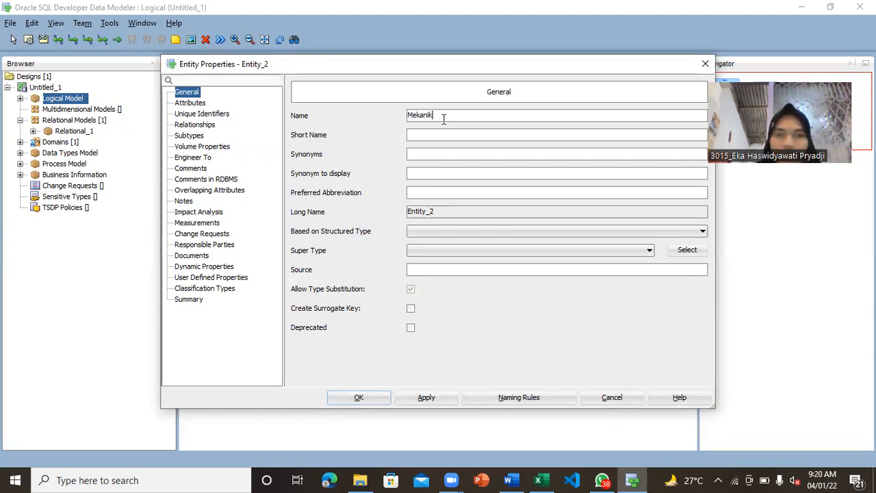
left_click(410, 308)
left_click(418, 398)
Step: Add a first attribute named IdMekanik to the Mekanik entity, checking the column name on the mekanik sheet in Excel
left_click(205, 104)
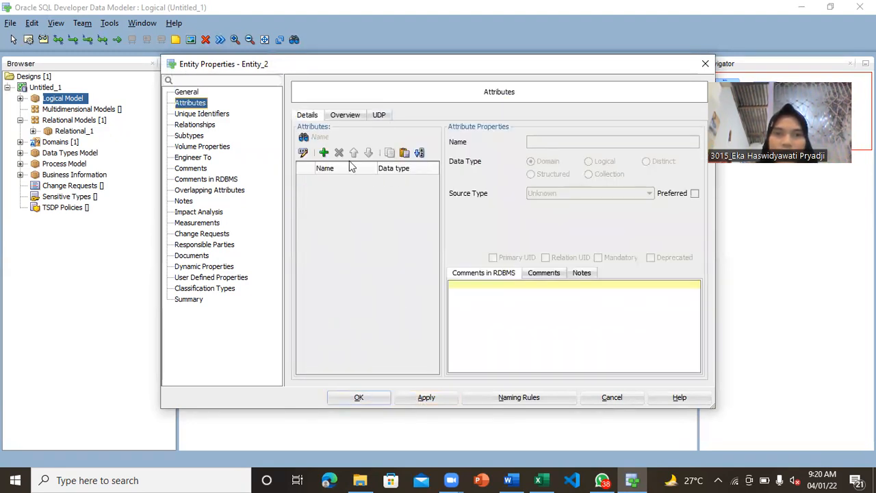
left_click(324, 152)
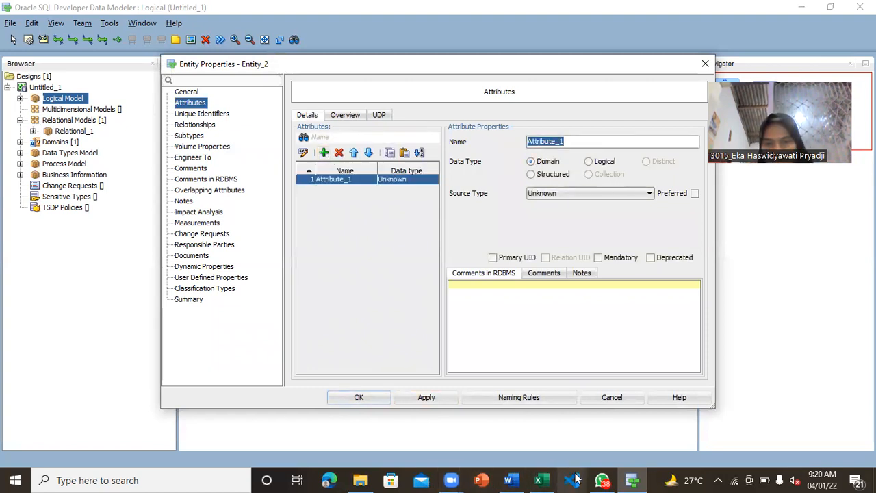
mouse_move(542, 469)
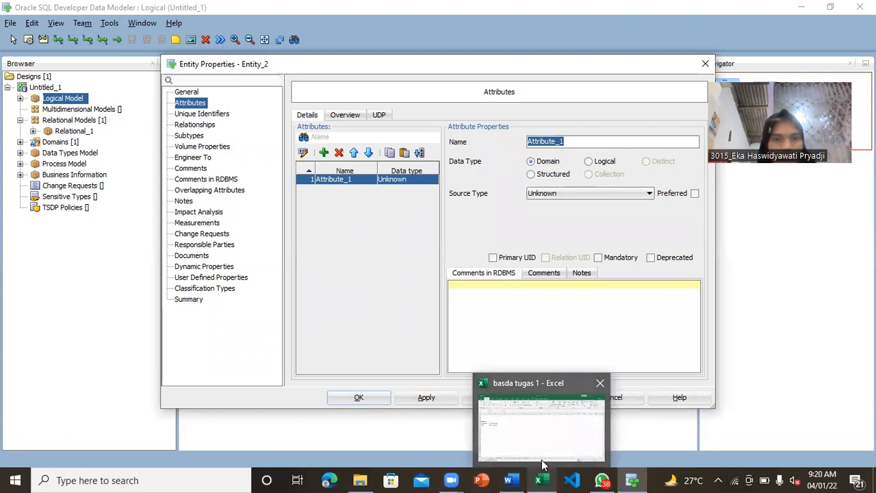
left_click(541, 446)
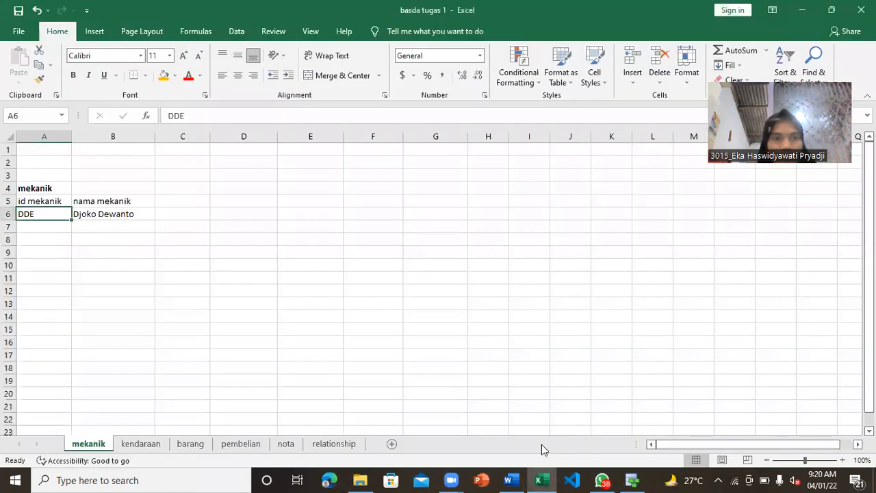
mouse_move(632, 480)
left_click(633, 424)
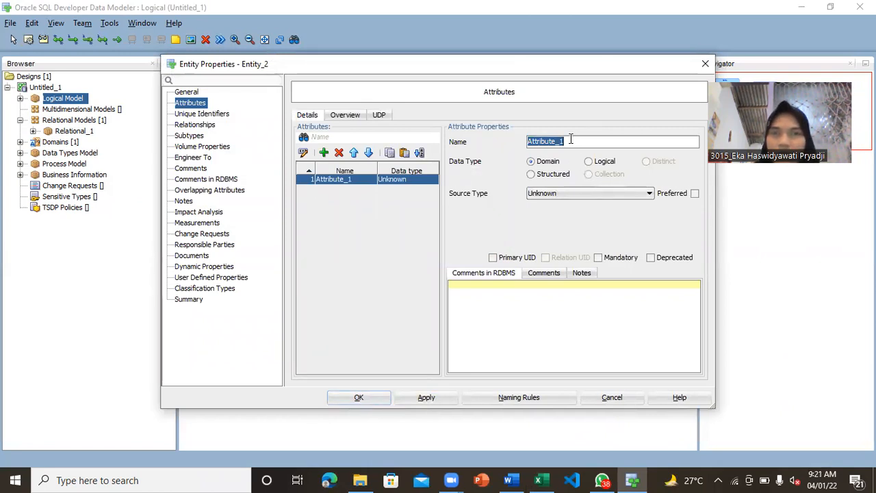
key("BackSpace")
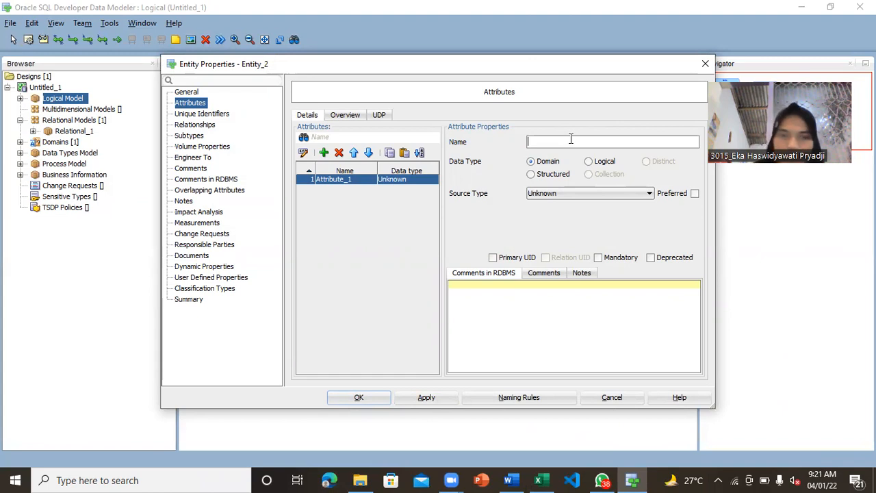
type("IdMekam")
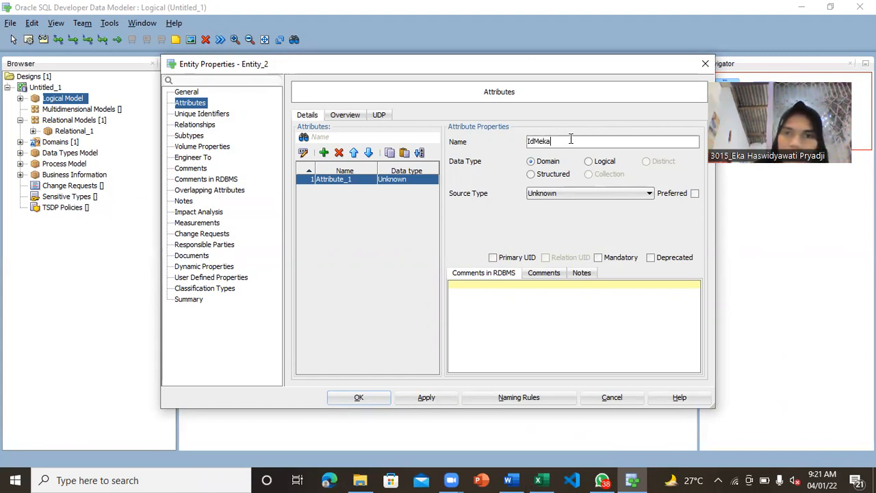
key("BackSpace")
type("nik")
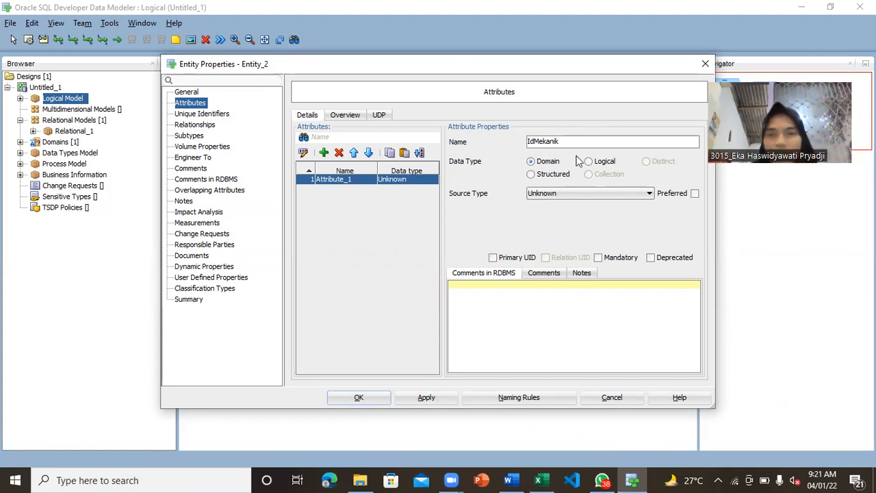
Step: Give IdMekanik the Logical data type with source type Integer, mark it as Primary UID and apply the changes
left_click(588, 162)
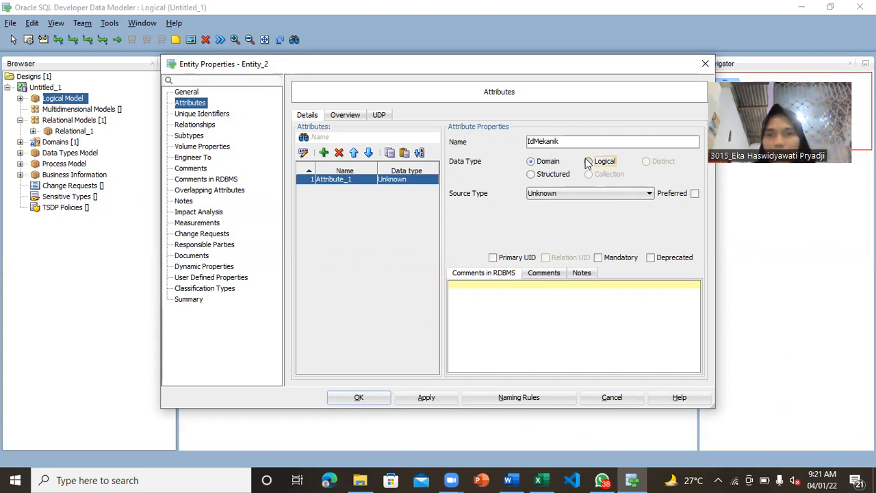
left_click(614, 193)
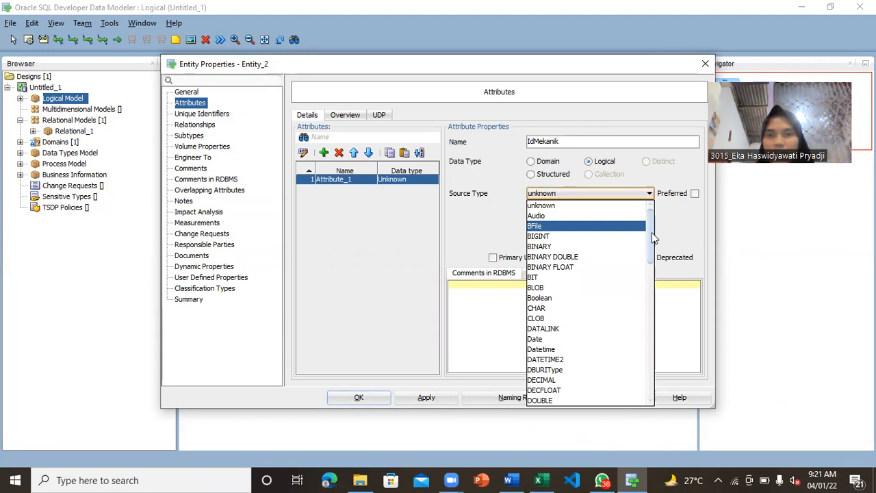
left_click_drag(652, 232, 653, 242)
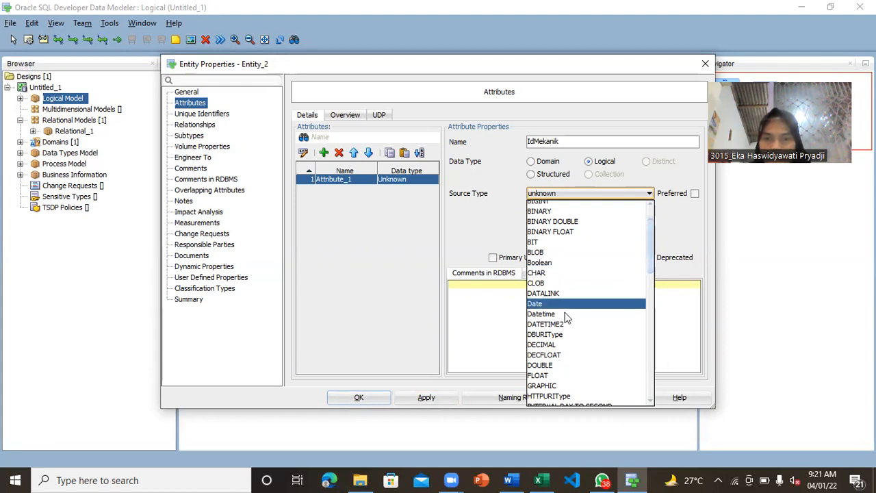
scroll(654, 268, "down", 3)
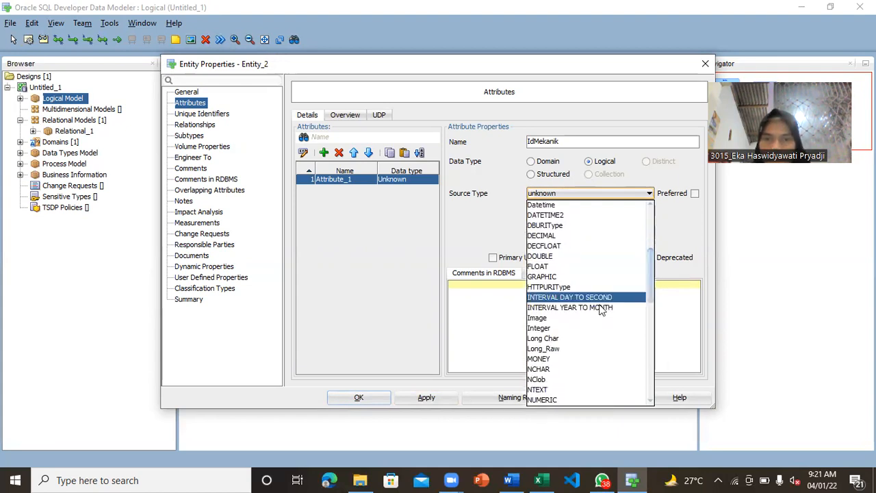
left_click(558, 329)
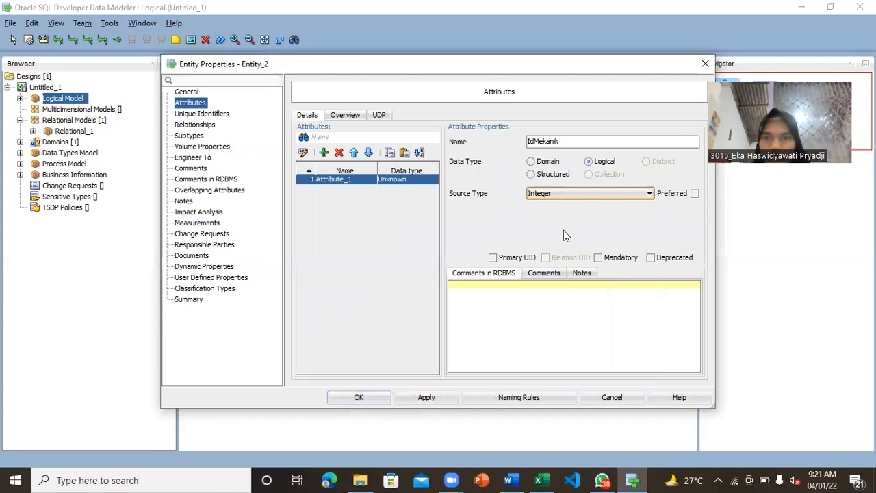
left_click(504, 258)
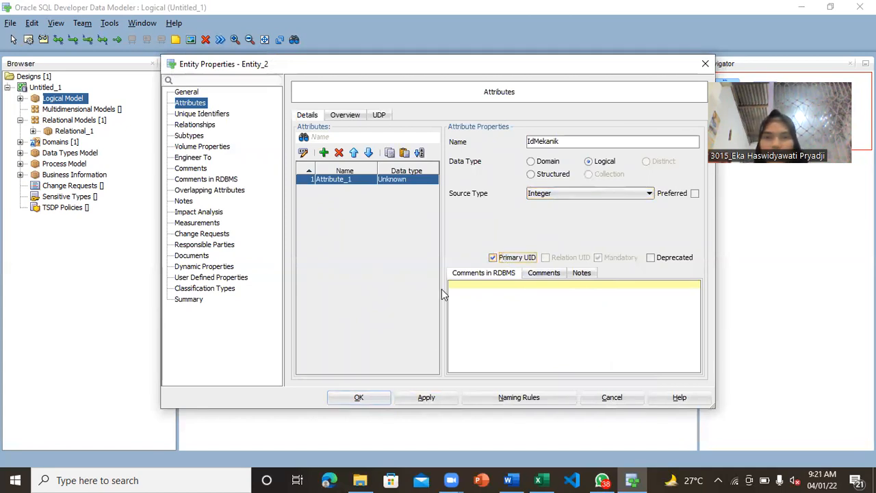
left_click(412, 400)
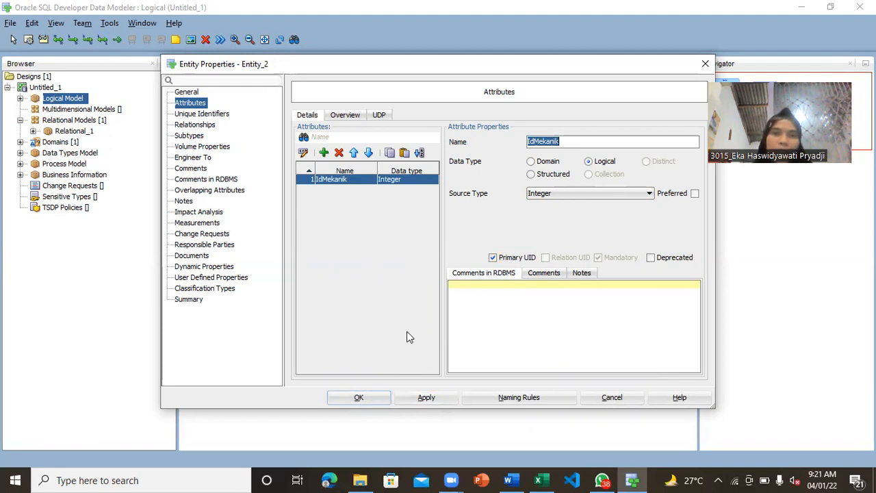
Step: Add a second attribute named NamaMekanik to the Mekanik entity
left_click(324, 152)
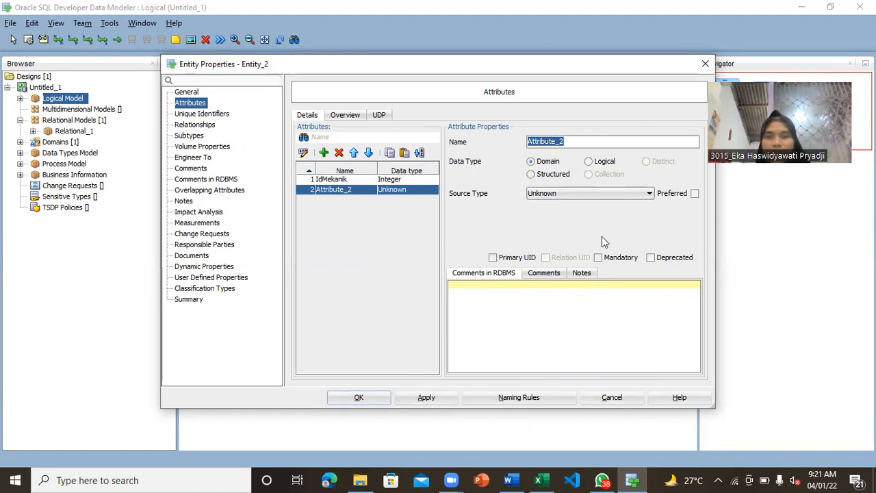
left_click(580, 145)
key("BackSpace")
type("Nama")
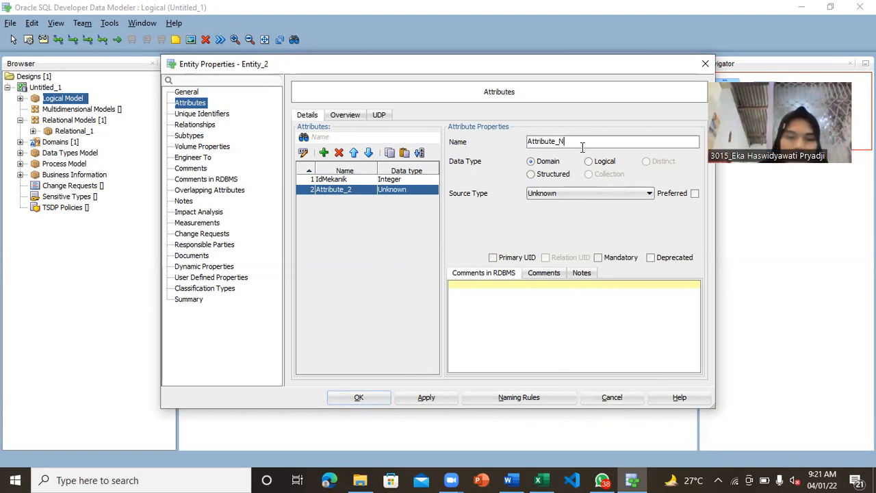
key("BackSpace")
key("BackSpace")
key("BackSpace")
key("BackSpace")
key("BackSpace")
key("BackSpace")
key("BackSpace")
key("BackSpace")
key("BackSpace")
key("BackSpace")
key("BackSpace")
key("BackSpace")
key("BackSpace")
key("BackSpace")
type("Nama")
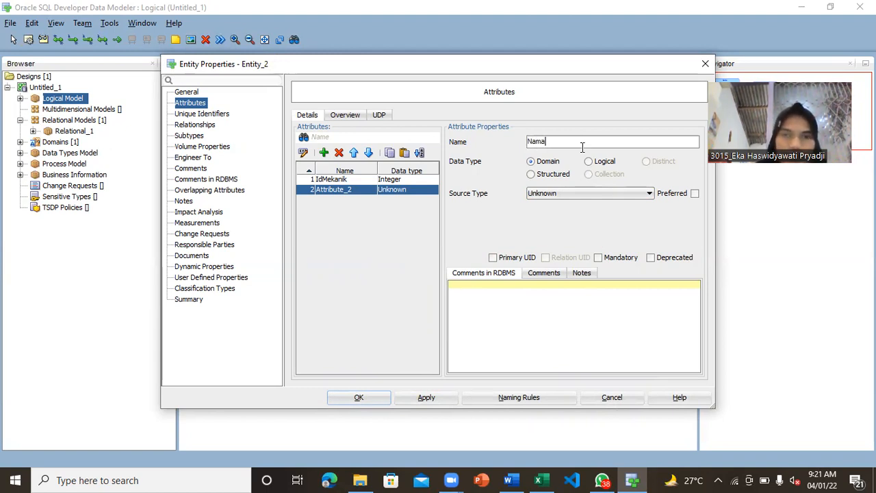
type("Me")
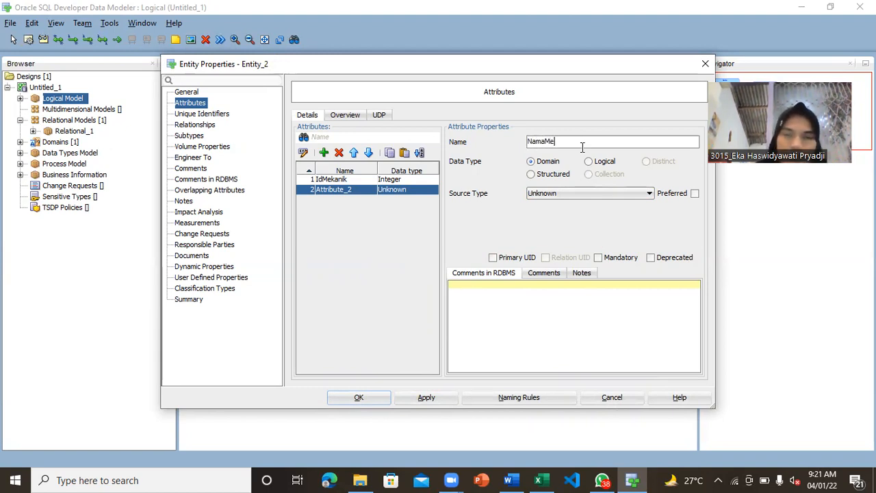
type("kanik")
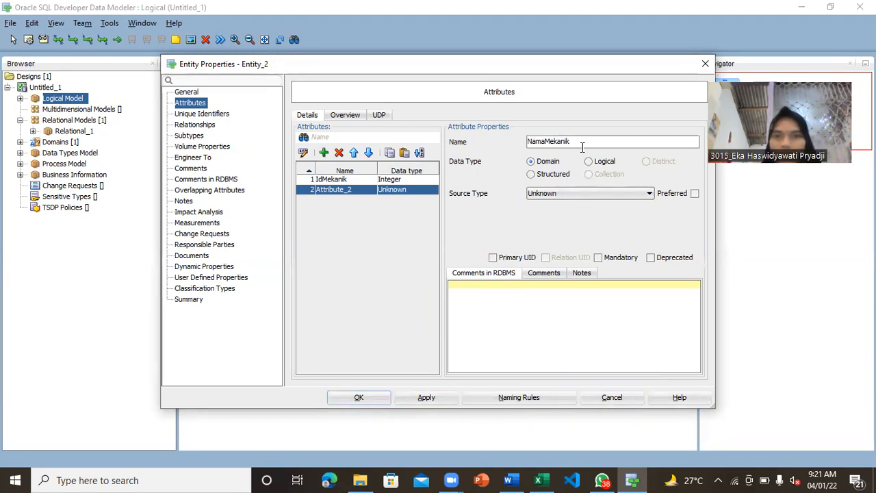
Step: Give NamaMekanik the Logical data type with source type VARCHAR, size 50 and units CHAR, mark it Mandatory and apply the changes
left_click(588, 163)
left_click(596, 193)
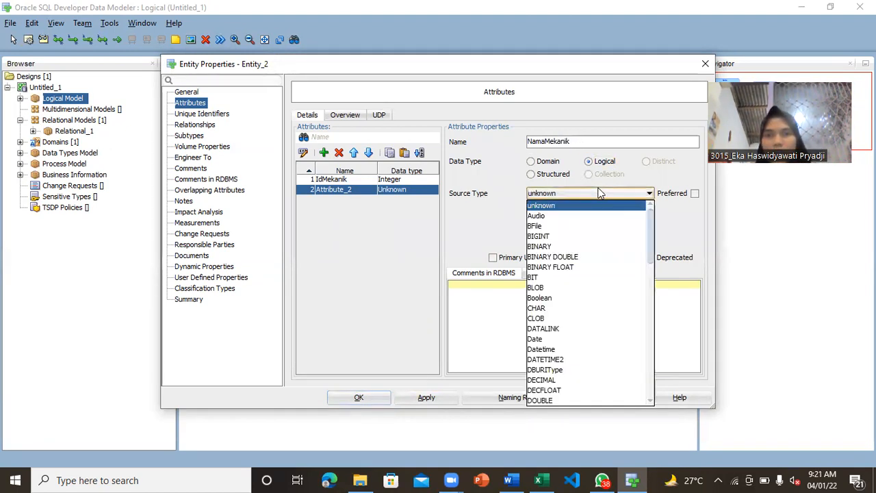
left_click_drag(651, 234, 652, 377)
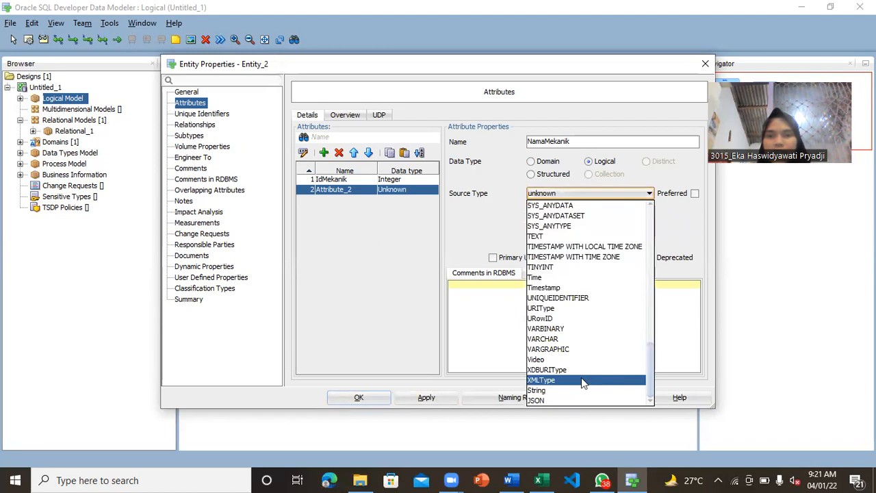
left_click(567, 340)
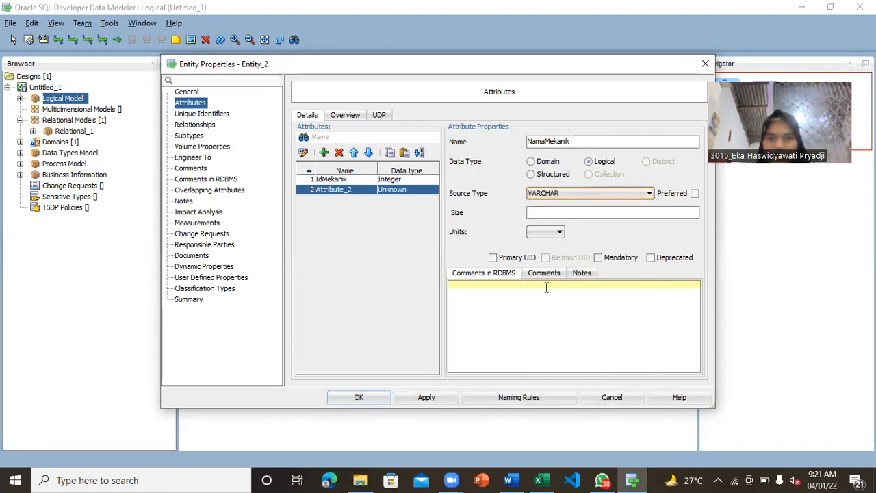
left_click(537, 210)
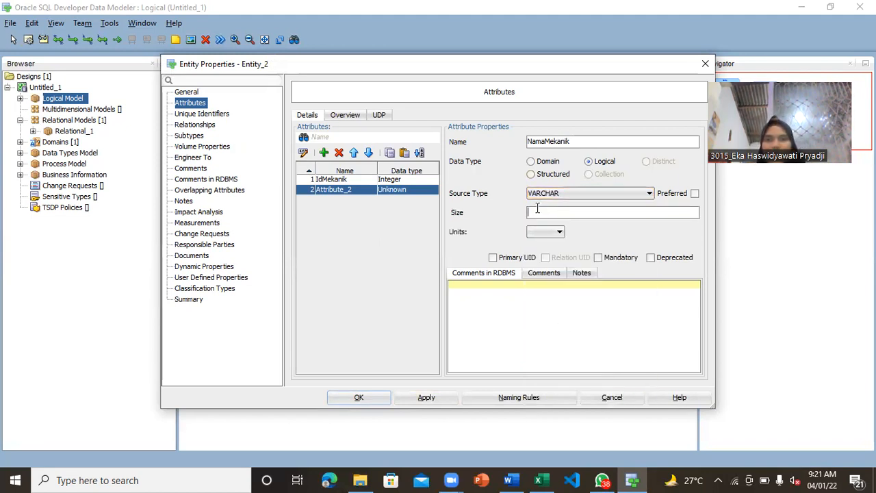
type("50")
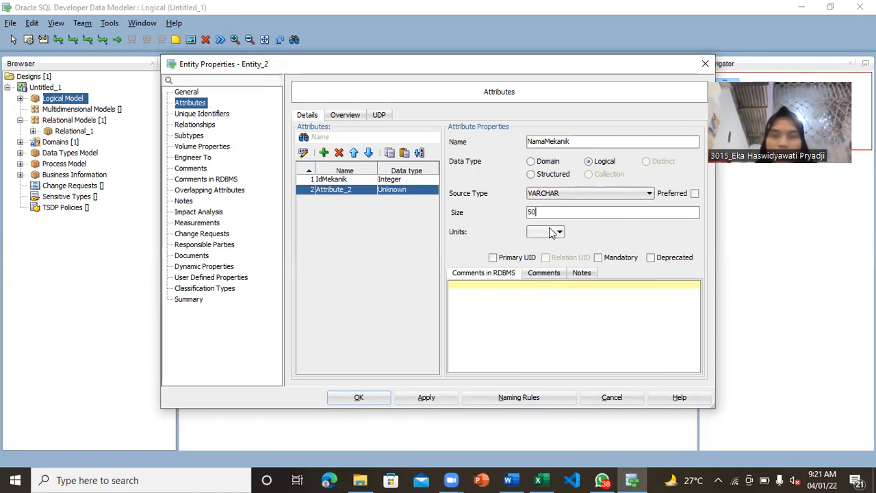
left_click(547, 230)
left_click(542, 265)
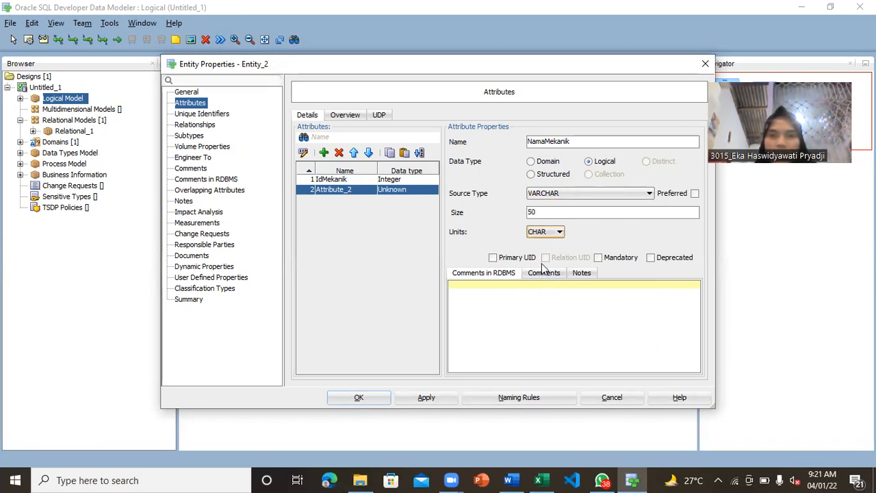
left_click(601, 258)
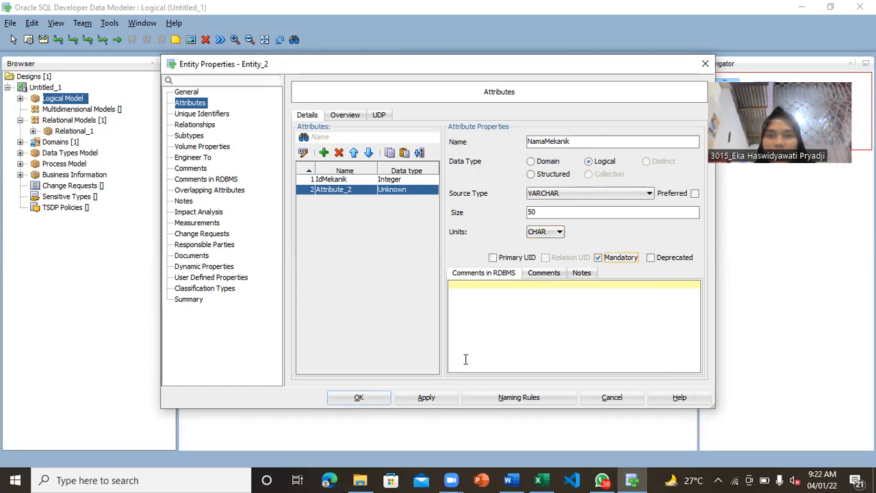
left_click(426, 397)
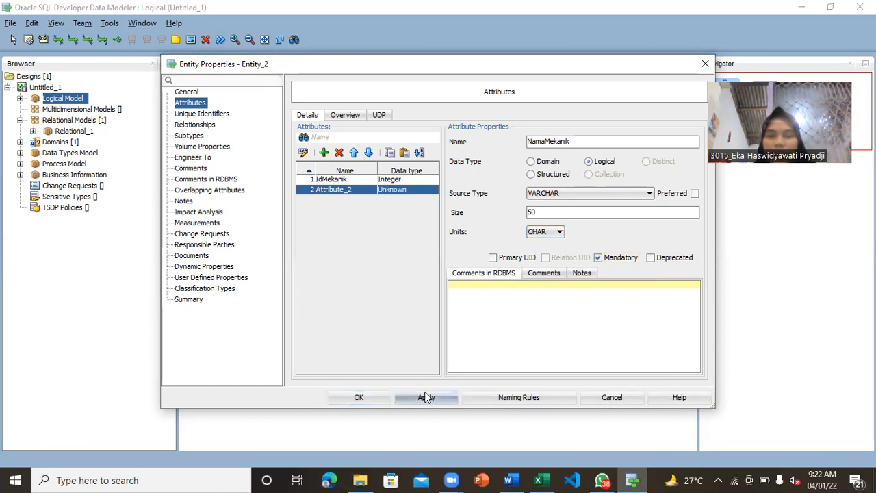
Step: Check the mekanik sheet in Excel for its columns, then return to the data modeler and accept the Mekanik entity's properties
mouse_move(539, 480)
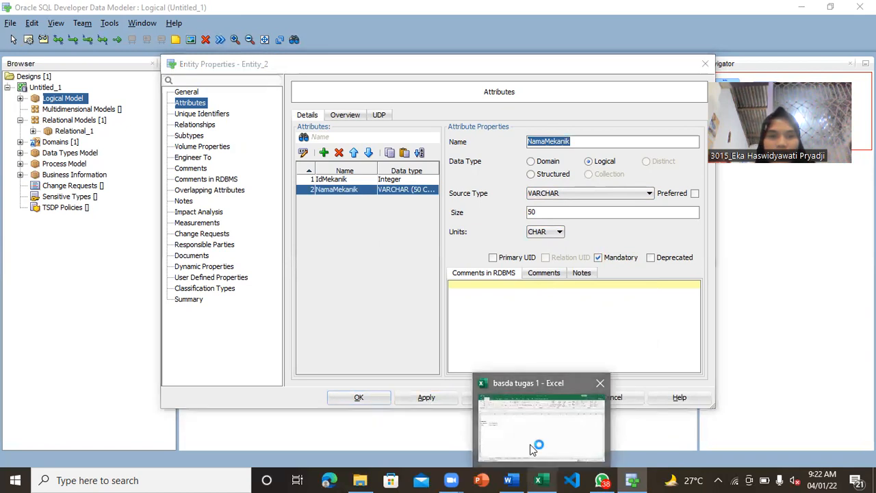
left_click(530, 445)
mouse_move(631, 480)
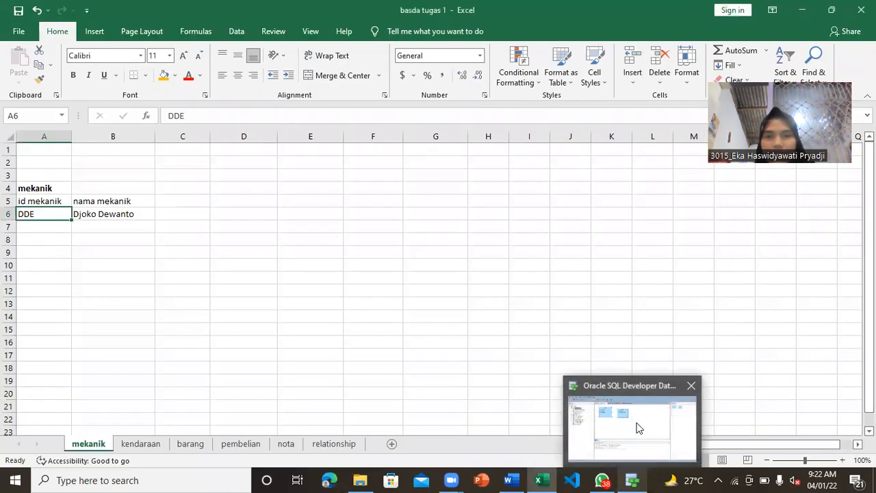
left_click(589, 423)
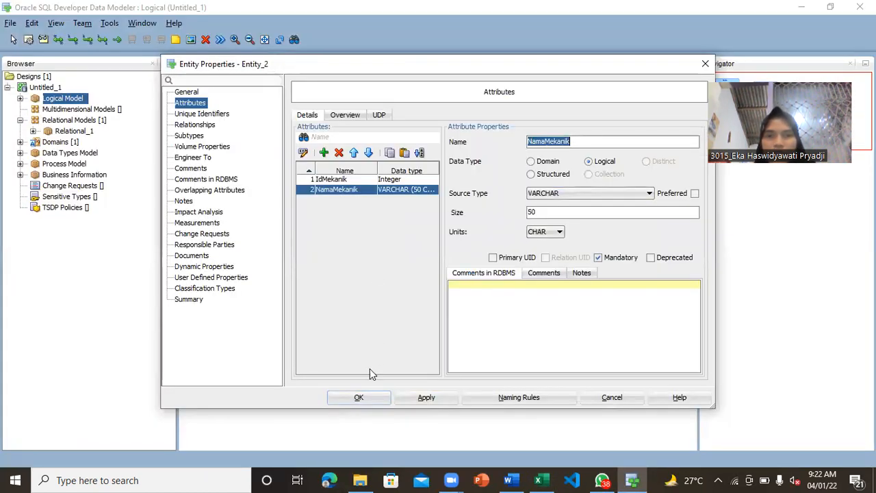
left_click(360, 397)
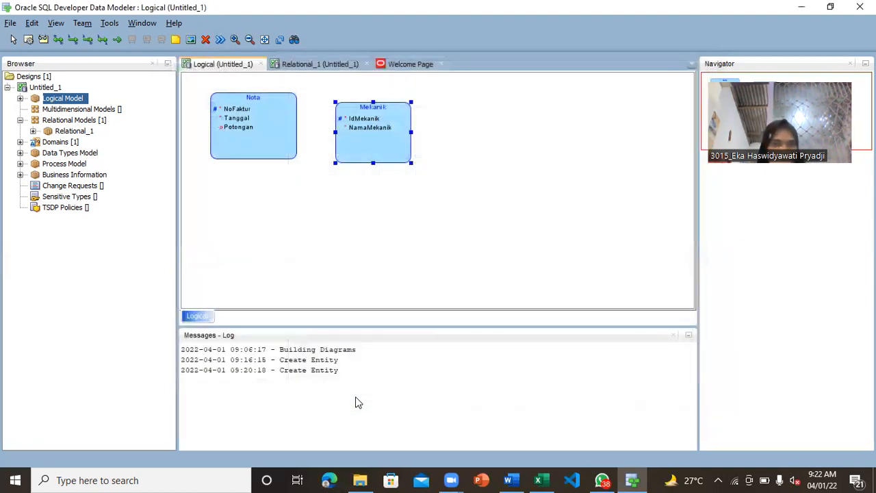
Step: Nudge the Mekanik entity slightly upward on the logical diagram and draw a third entity to its right
left_click_drag(362, 139, 359, 130)
left_click_drag(439, 99, 532, 158)
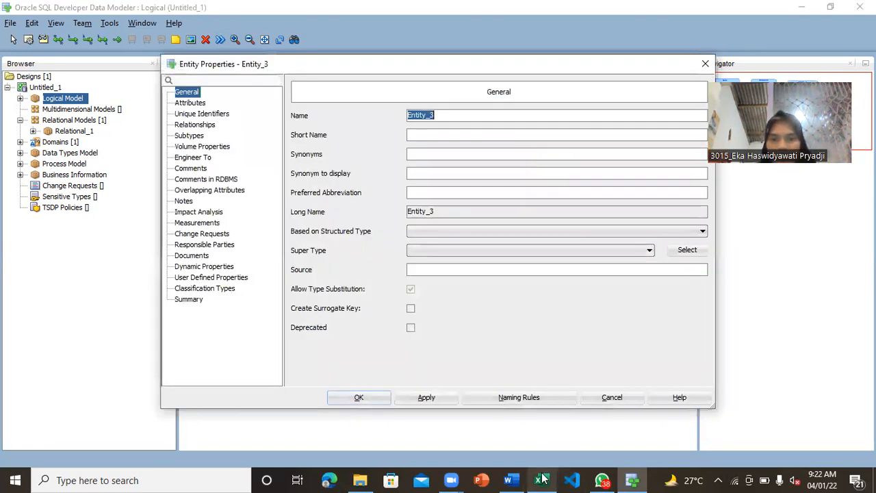
Step: Name the new entity Kendaraan after the kendaraan sheet in Excel, enable Create Surrogate Key and apply the changes
left_click(529, 427)
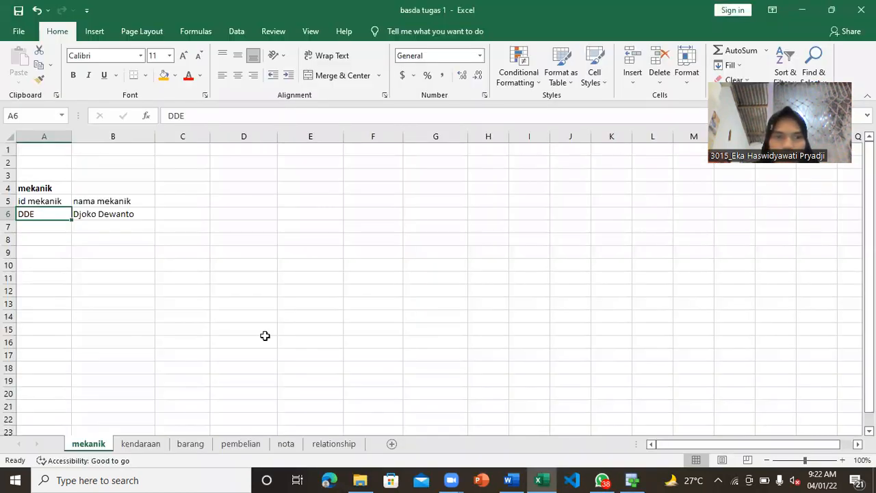
left_click(142, 444)
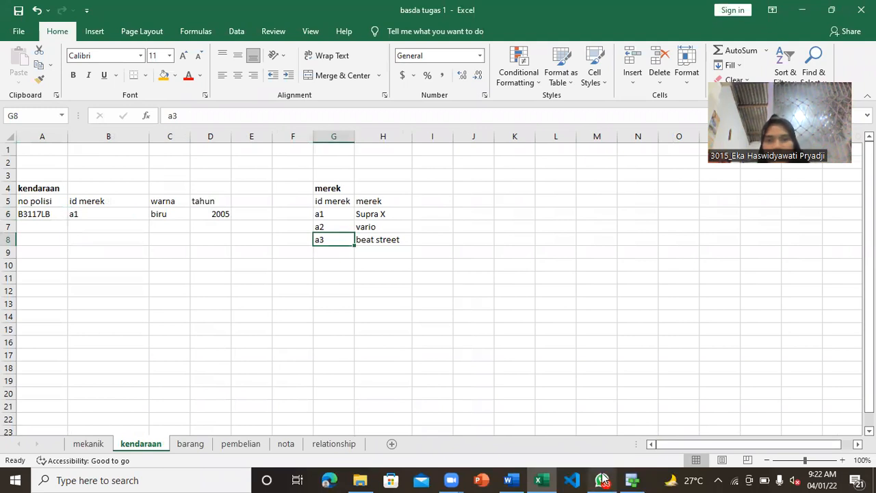
mouse_move(603, 478)
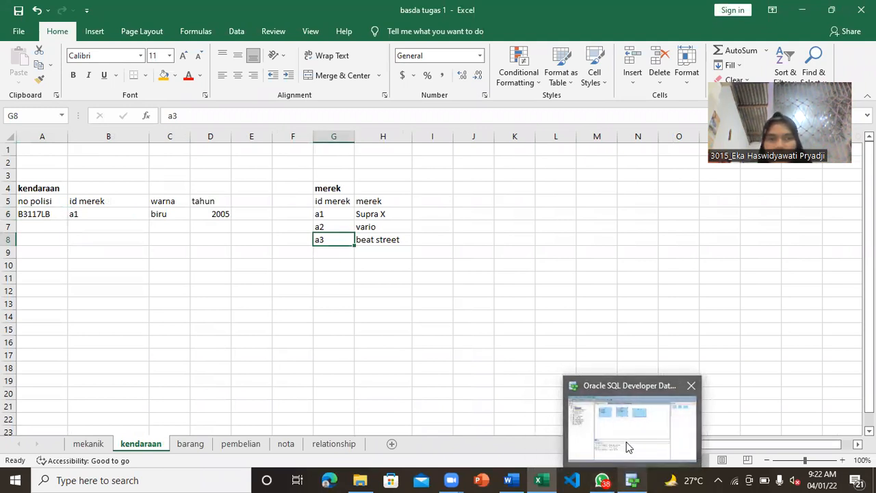
left_click(626, 442)
key("BackSpace")
type("Kendaraan")
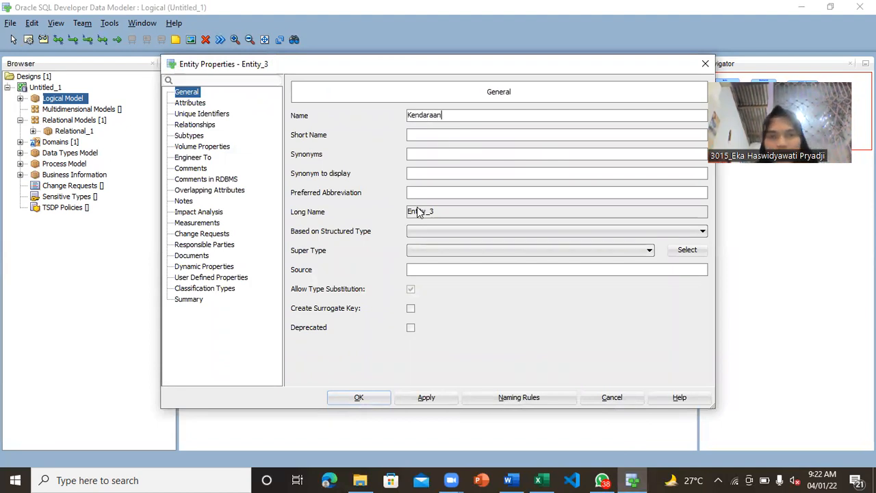
left_click(411, 309)
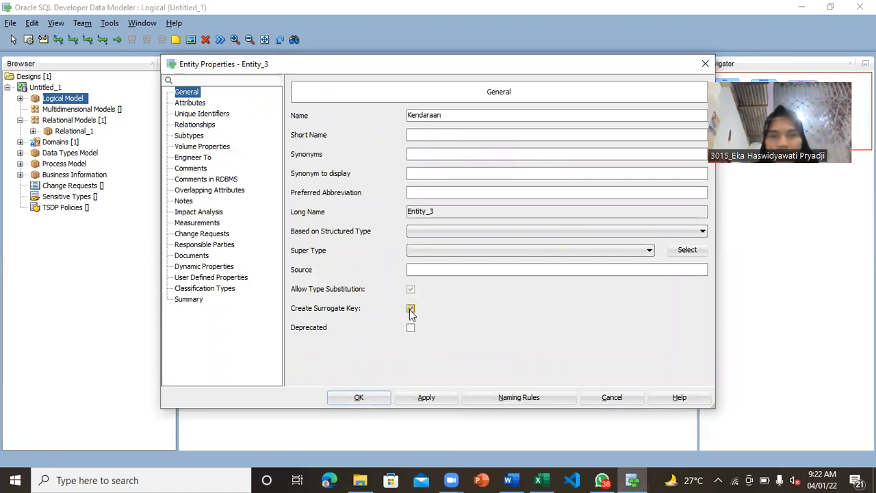
left_click(415, 396)
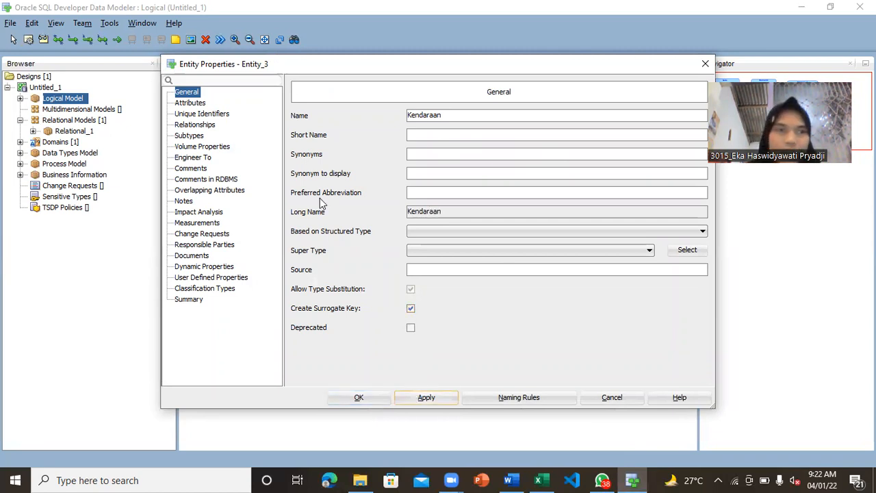
Step: Add a first attribute named NoPolisi to the Kendaraan entity, checking the column name on the kendaraan sheet in Excel
left_click(192, 104)
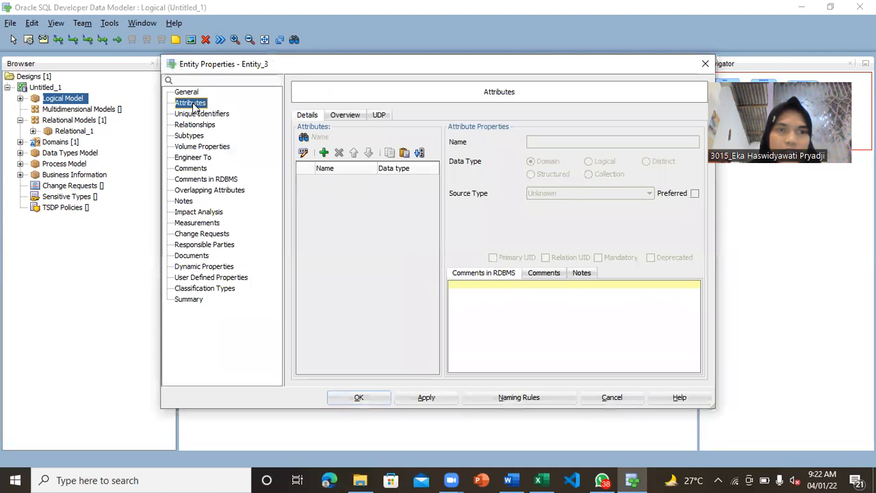
left_click(325, 152)
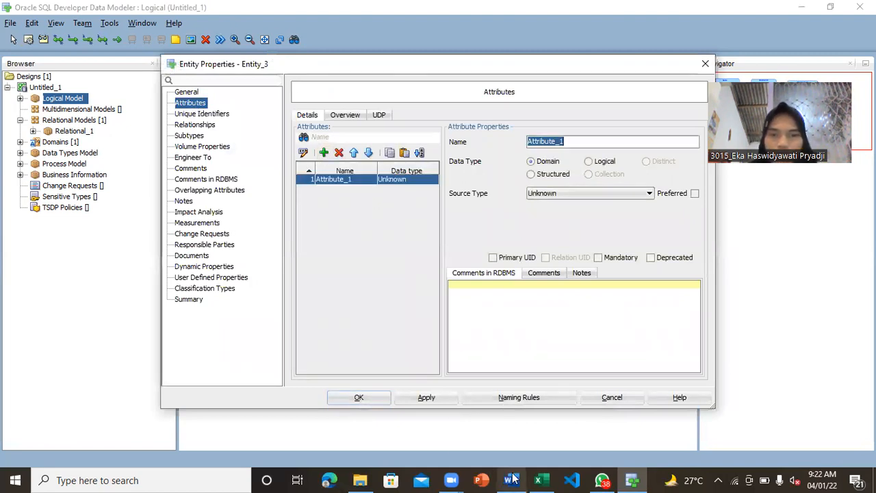
mouse_move(539, 479)
left_click(541, 424)
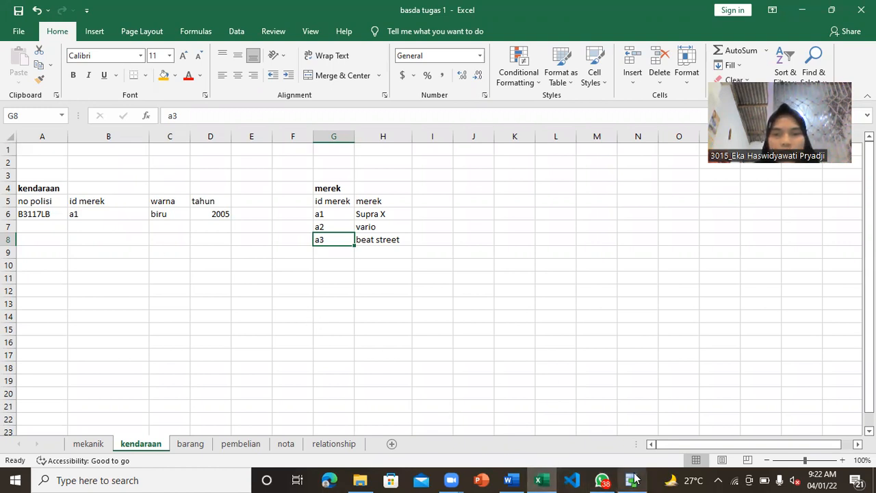
mouse_move(634, 479)
left_click(625, 431)
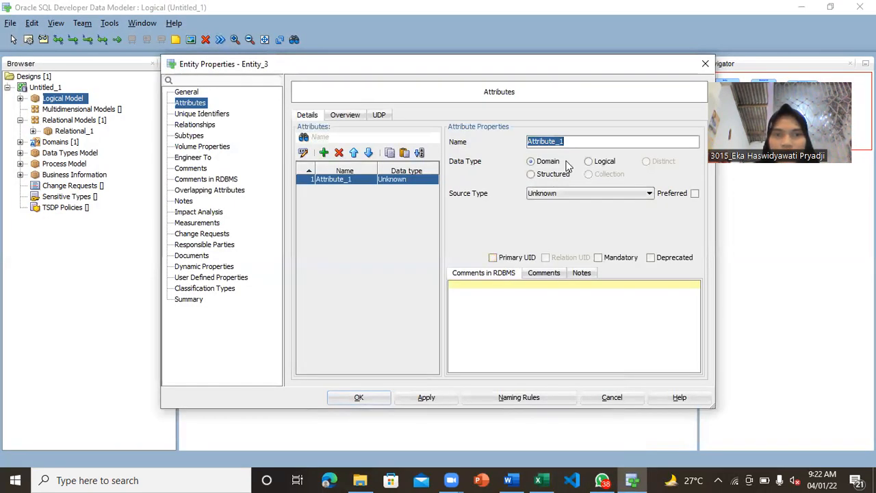
key("BackSpace")
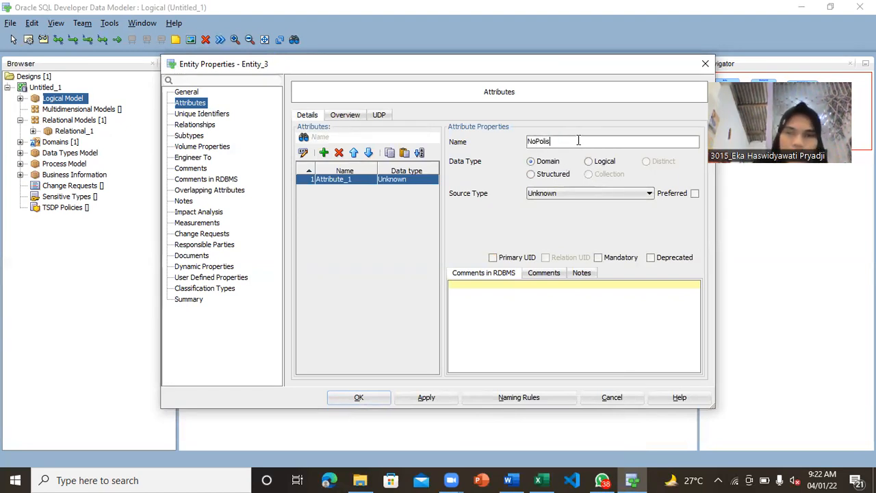
Step: Set the NoPolisi attribute to the logical data type VARCHAR, checking its sample value on the kendaraan sheet in Excel
left_click(588, 163)
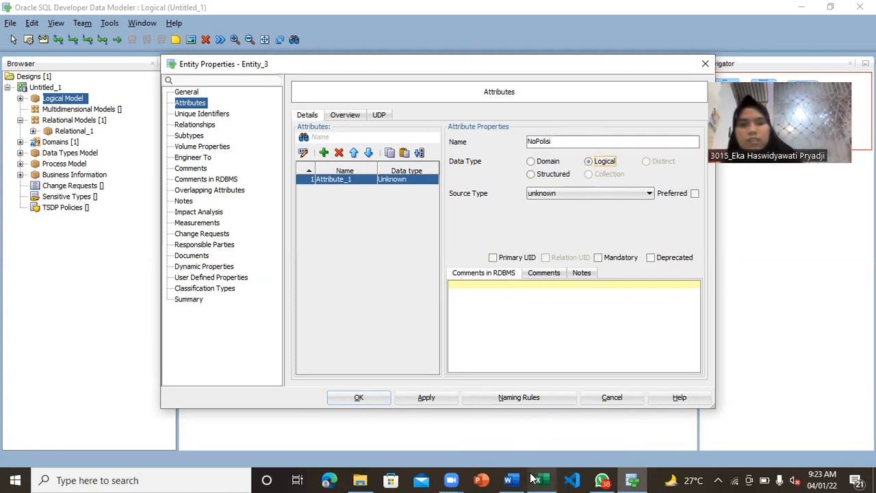
mouse_move(538, 479)
left_click(536, 443)
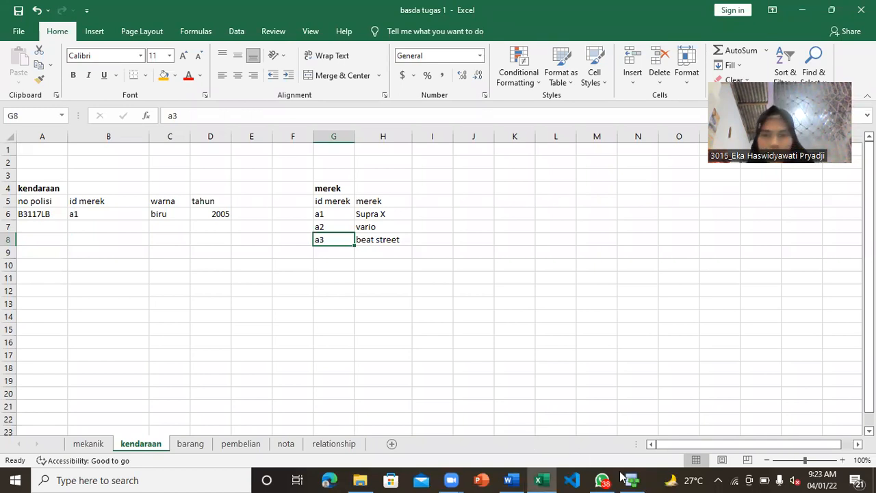
mouse_move(625, 479)
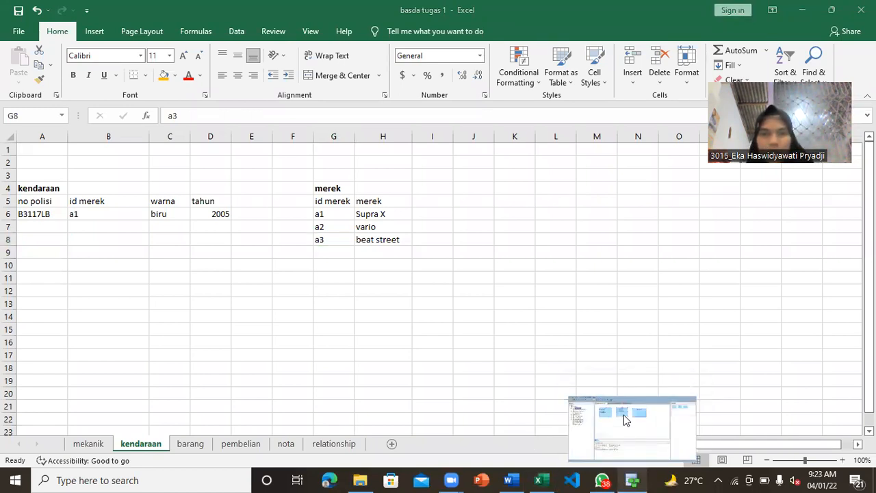
left_click(623, 414)
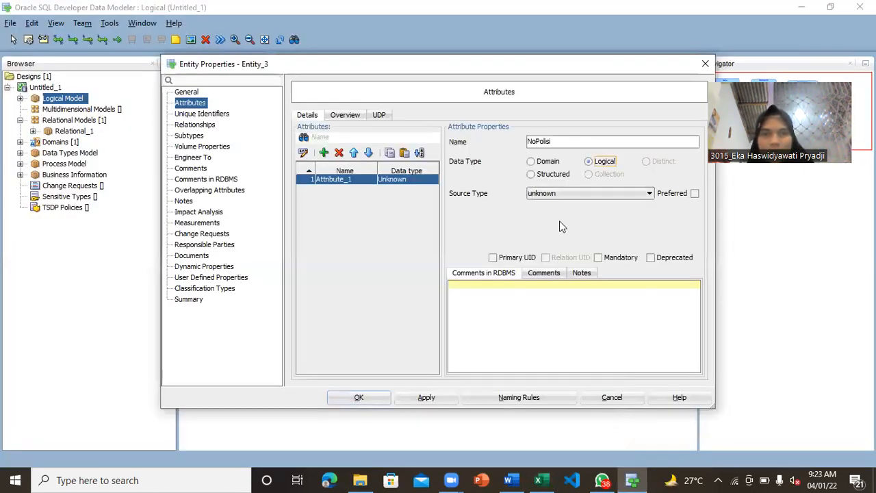
left_click(600, 193)
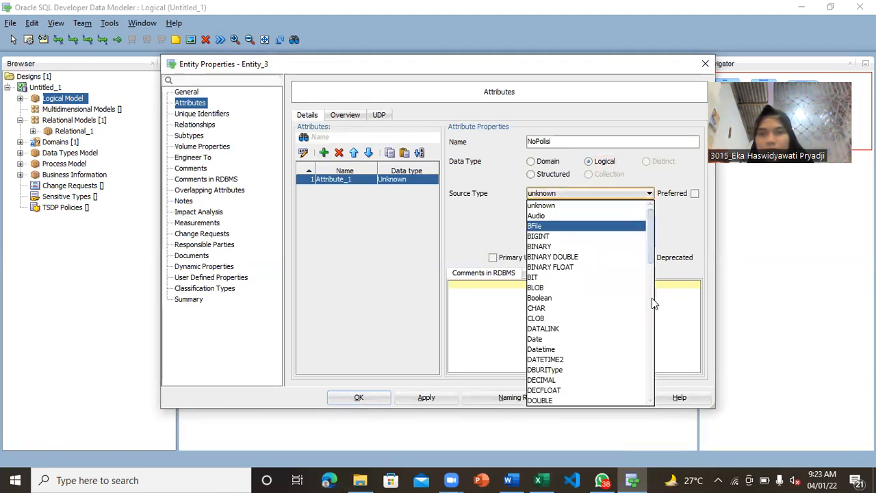
left_click_drag(651, 260, 648, 399)
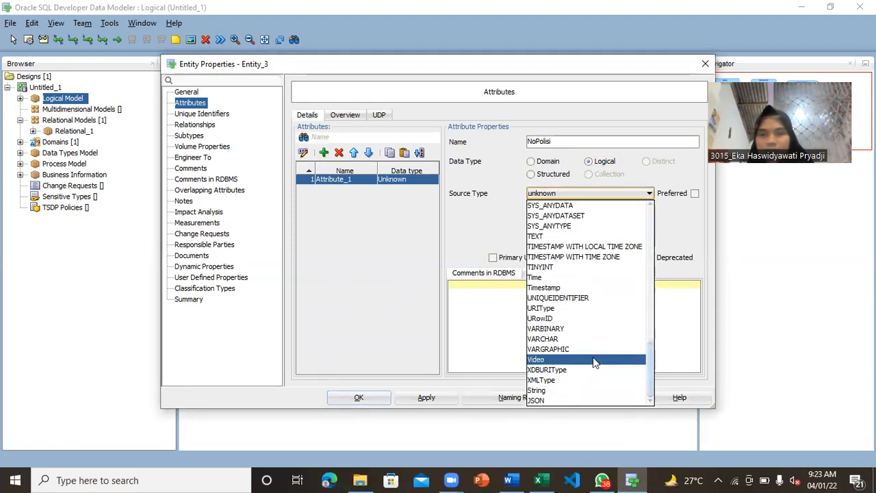
left_click(588, 337)
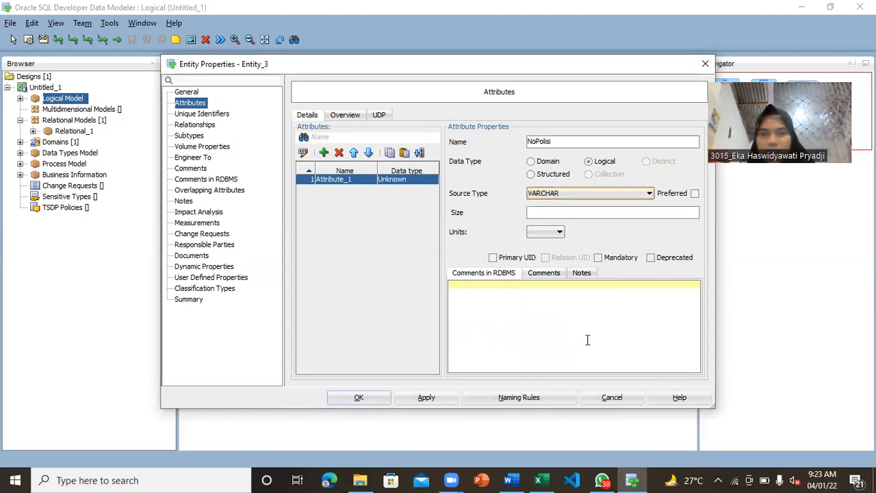
Step: Give NoPolisi a size of 20 in CHAR units, make it the Primary UID and apply the changes
left_click(542, 213)
type("20")
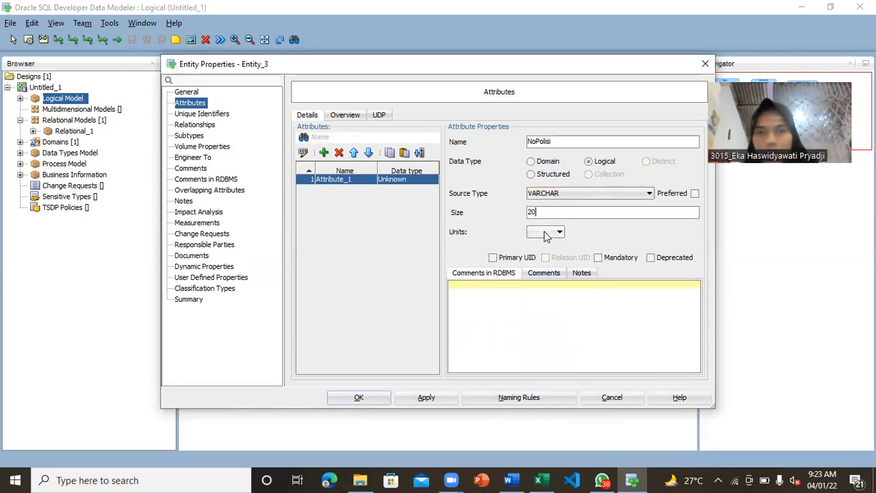
left_click(544, 232)
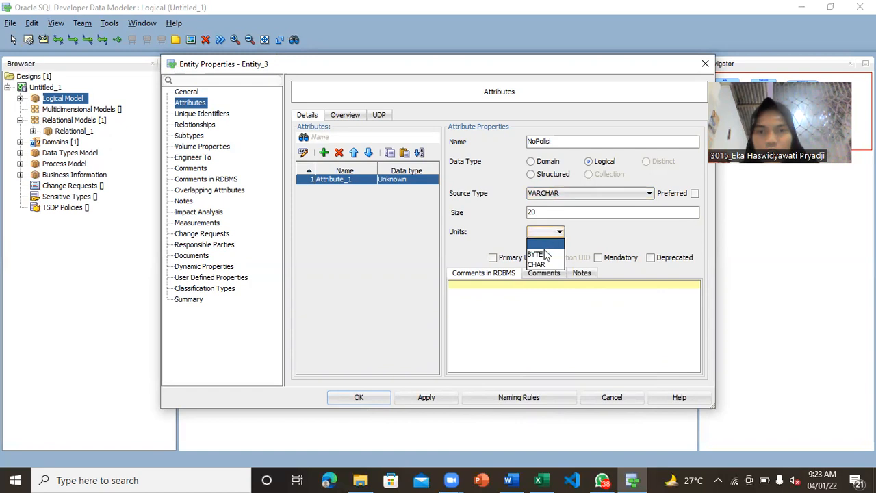
left_click(538, 265)
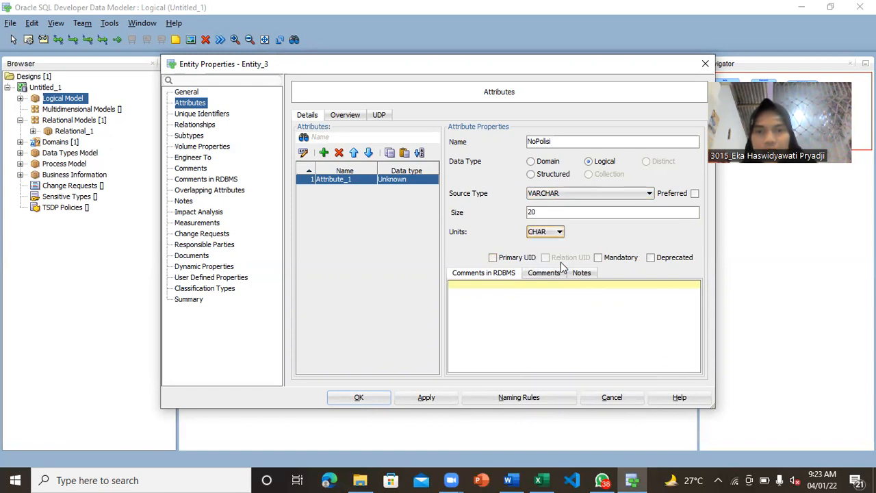
left_click(499, 260)
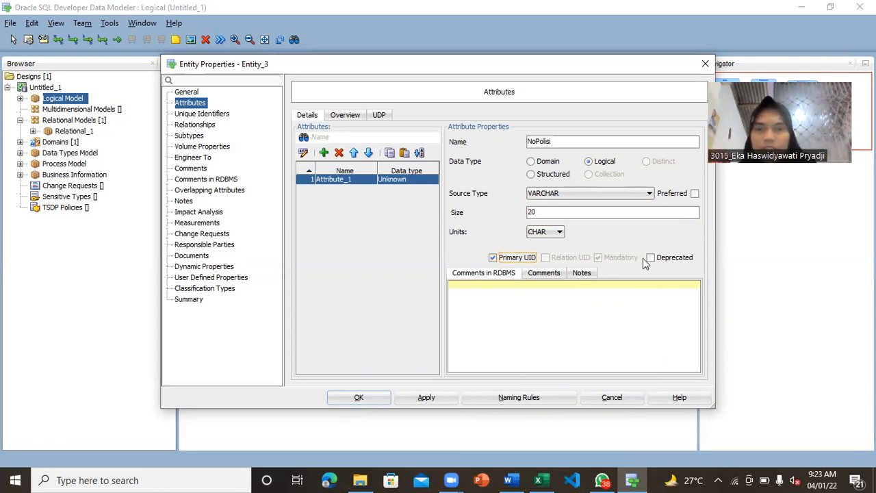
left_click(425, 398)
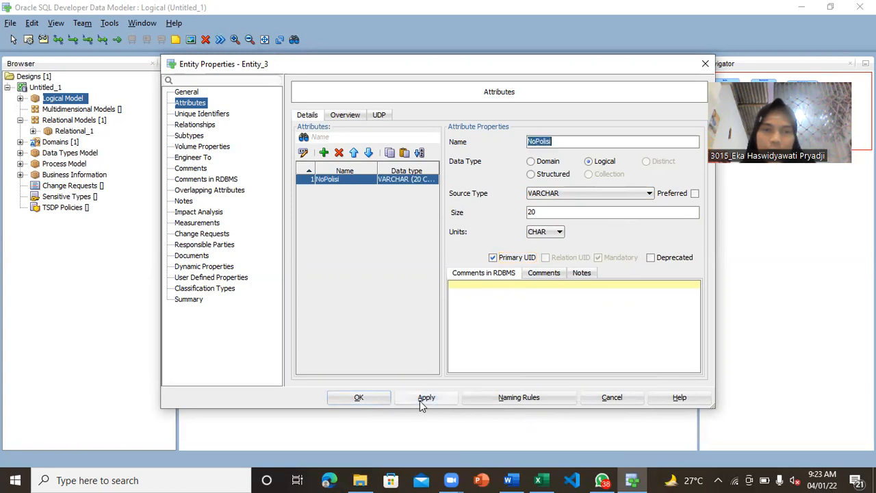
Step: Add a second attribute named Warna to the Kendaraan entity, checking the column name on the kendaraan sheet in Excel
left_click(323, 152)
mouse_move(538, 479)
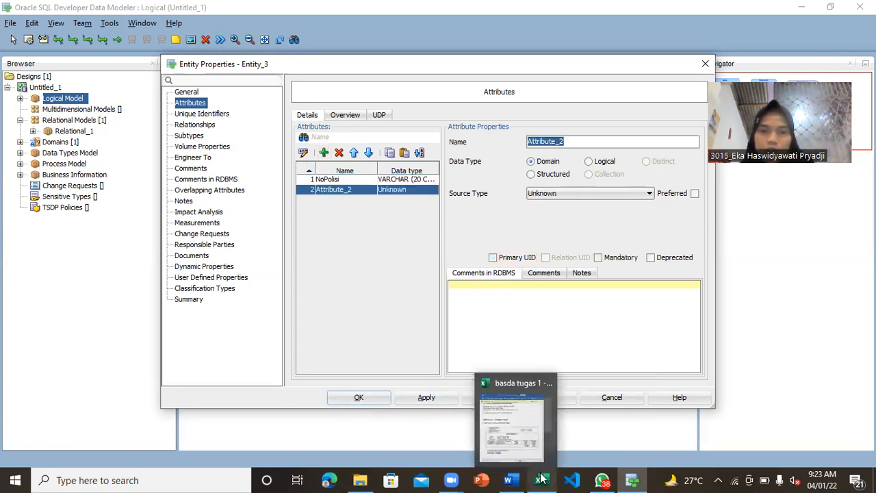
left_click(557, 436)
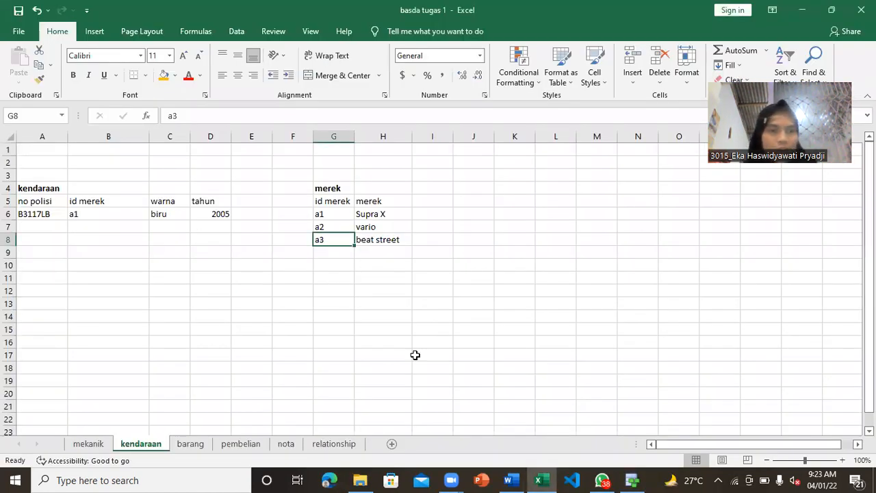
mouse_move(632, 480)
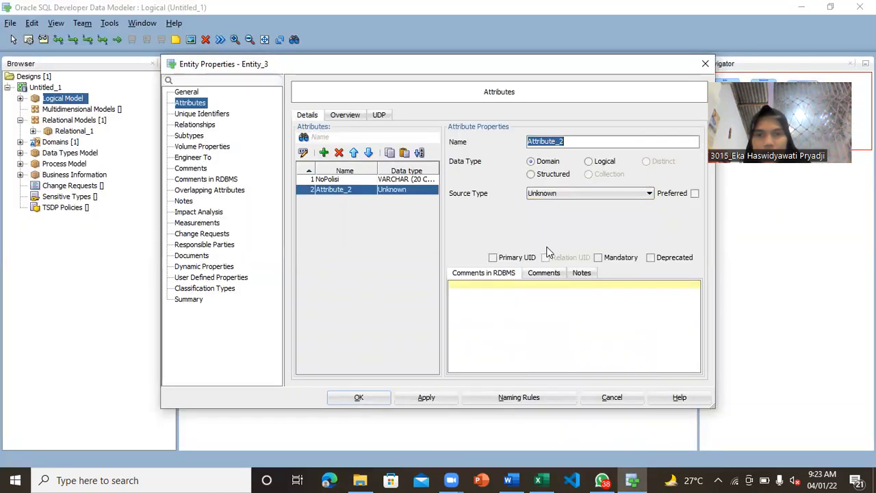
left_click(586, 141)
key("BackSpace")
key("BackSpace")
key("BackSpace")
key("BackSpace")
key("BackSpace")
key("BackSpace")
key("BackSpace")
key("BackSpace")
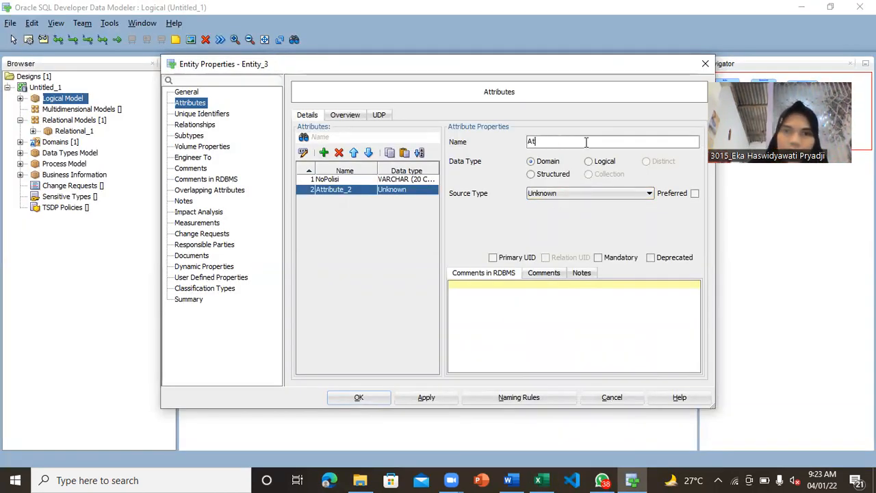
type("Wae")
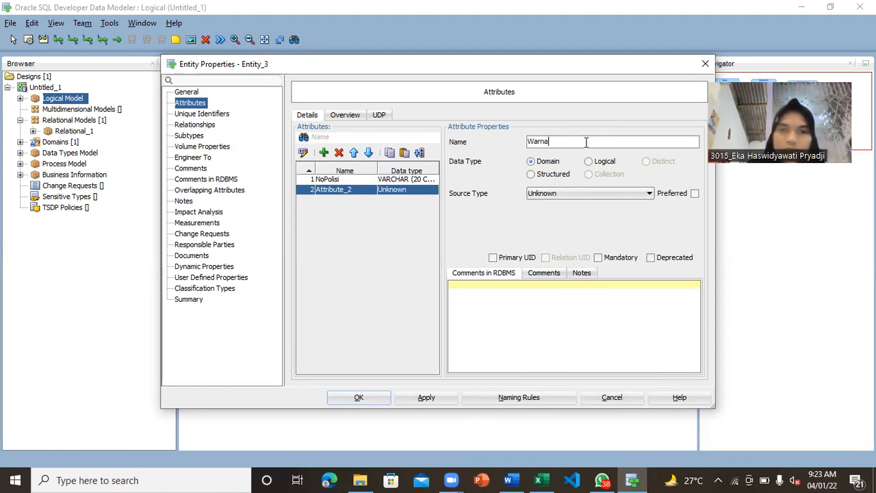
Step: Define Warna as a mandatory logical VARCHAR with size 50 in CHAR units and apply the changes
left_click(589, 162)
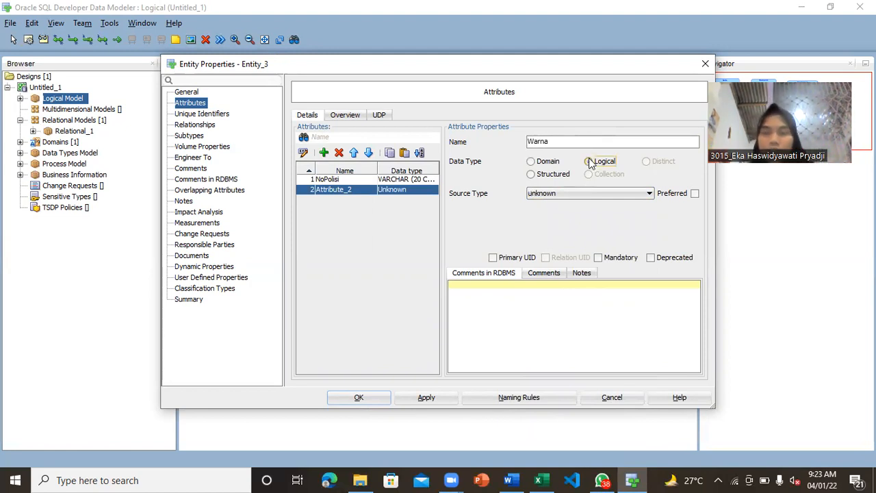
left_click(575, 192)
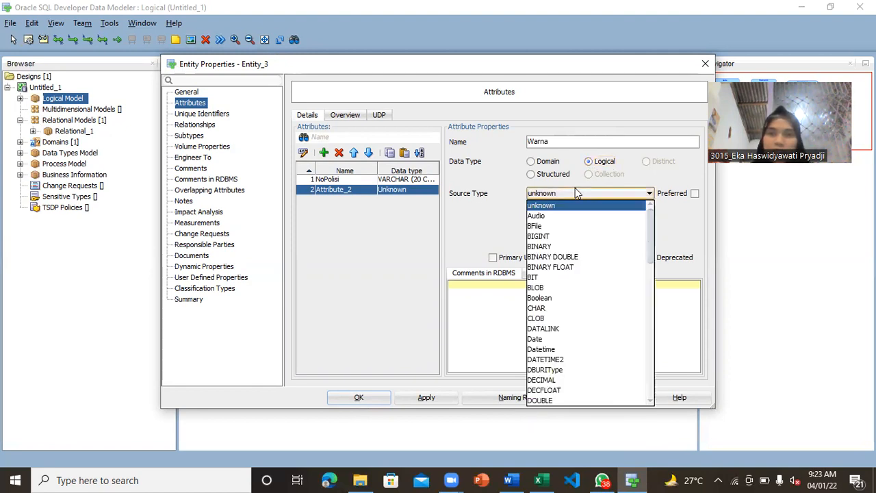
left_click_drag(652, 239, 660, 404)
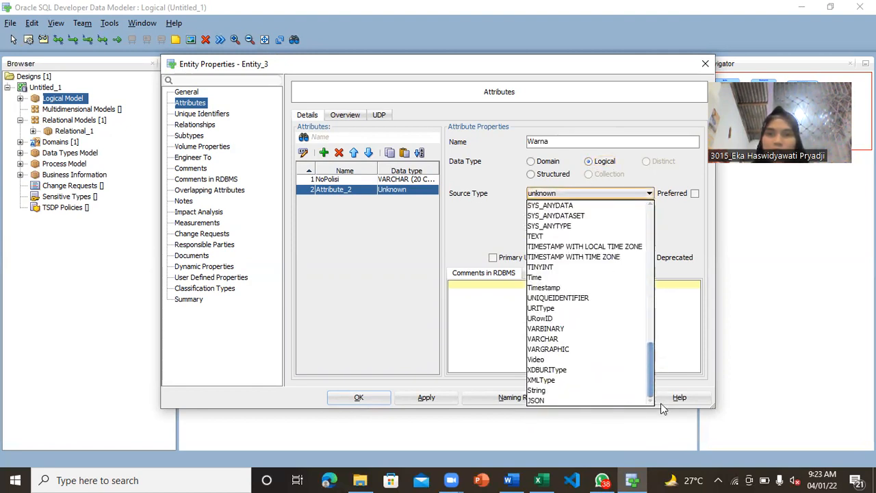
left_click(566, 341)
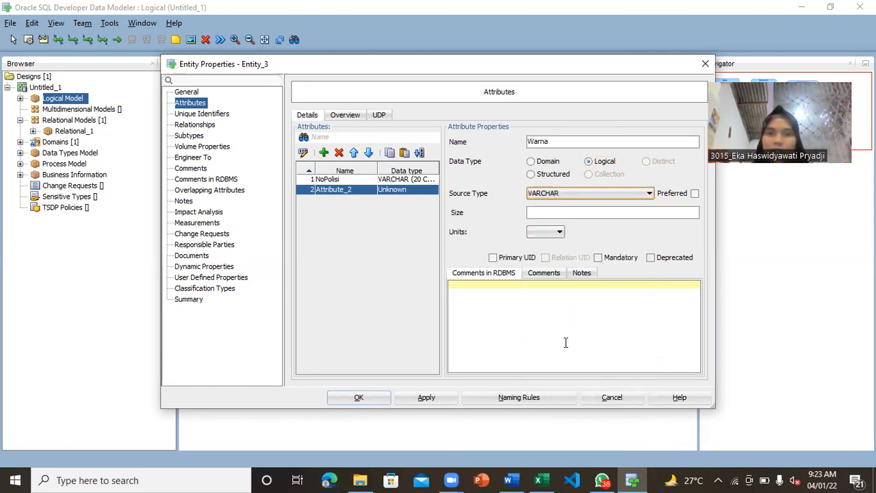
left_click(555, 212)
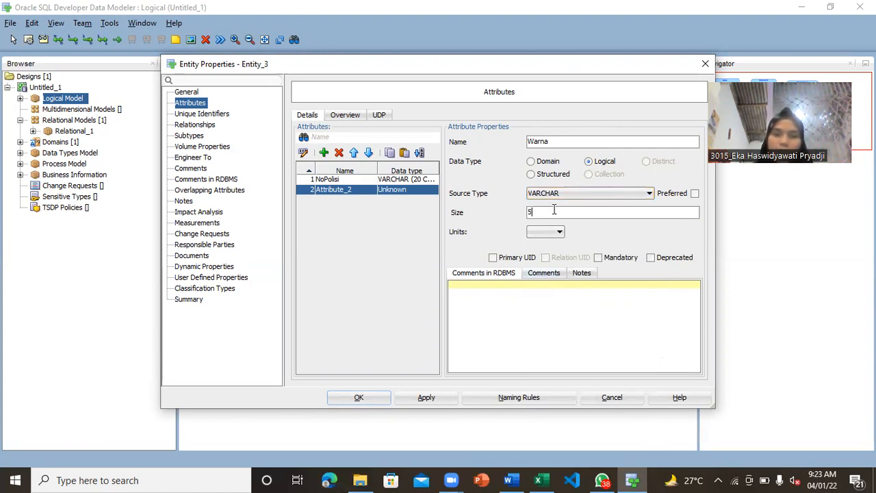
left_click(556, 233)
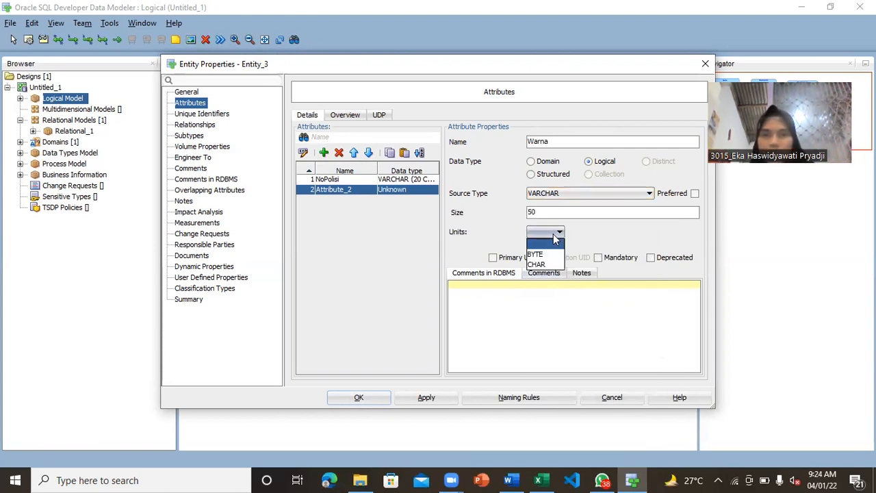
left_click(540, 264)
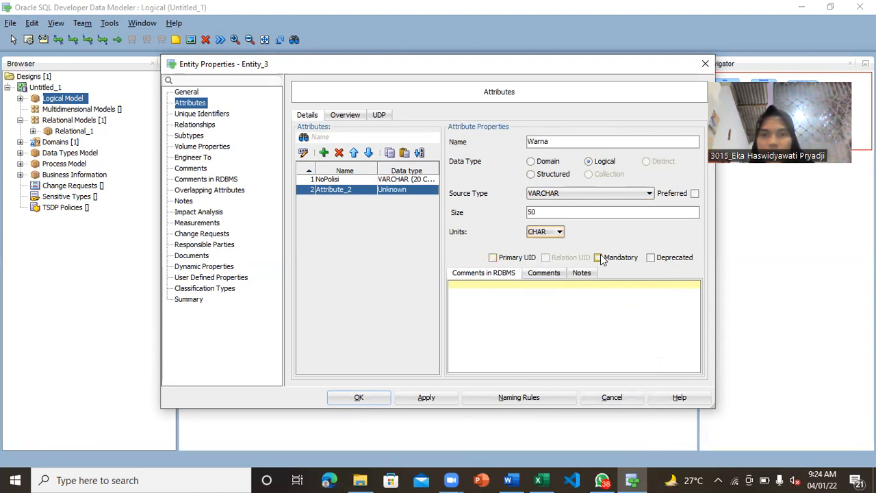
left_click(433, 402)
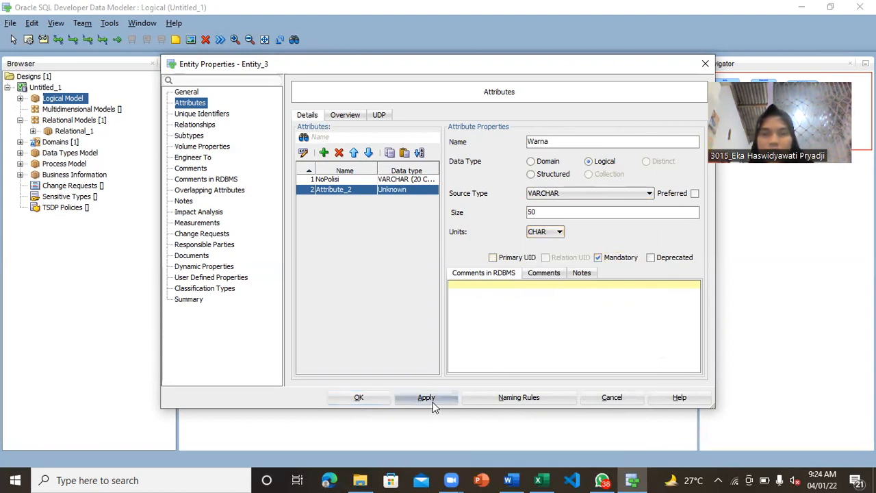
Step: Add a third attribute named Tahun as a mandatory logical Integer and apply the changes
left_click(323, 153)
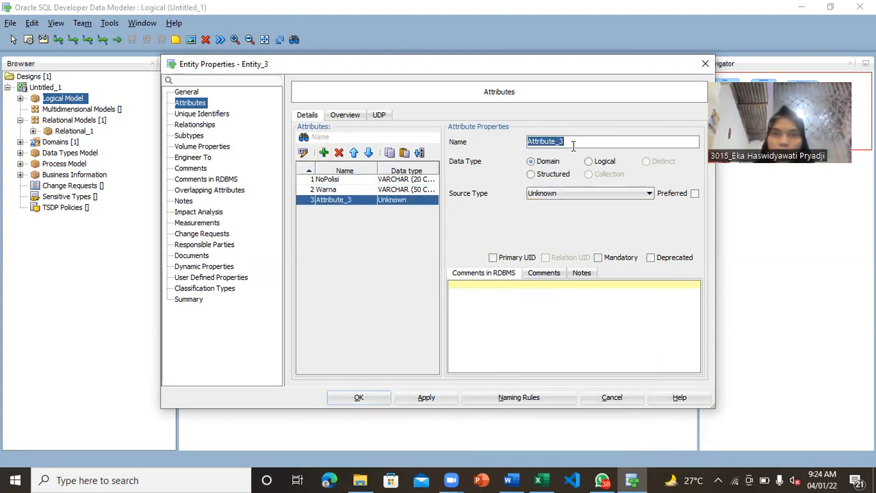
key("BackSpace")
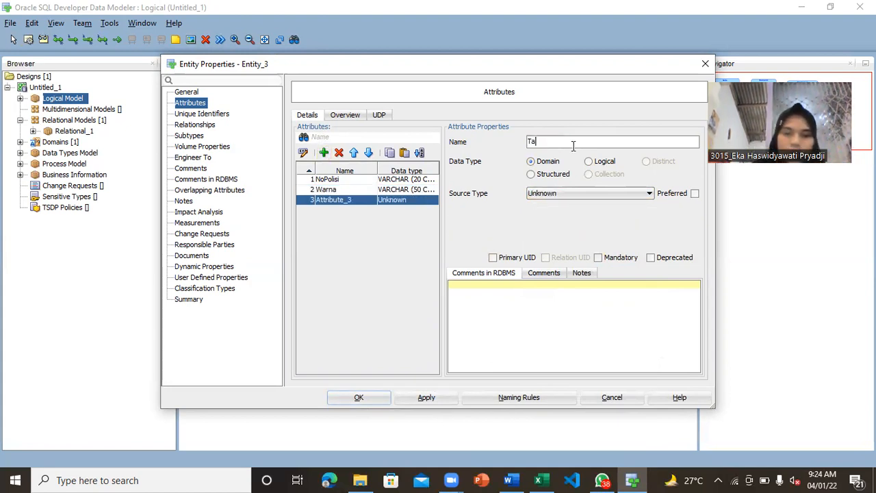
left_click(588, 163)
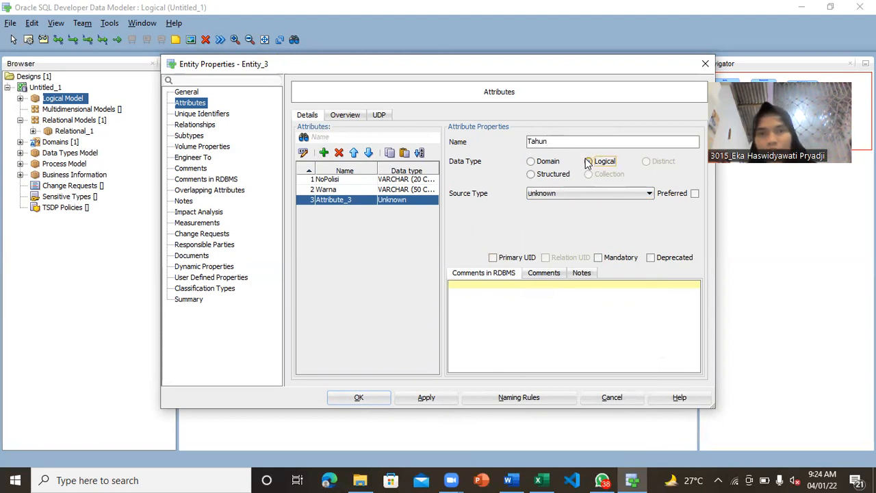
left_click(575, 192)
scroll(649, 232, "down", 5)
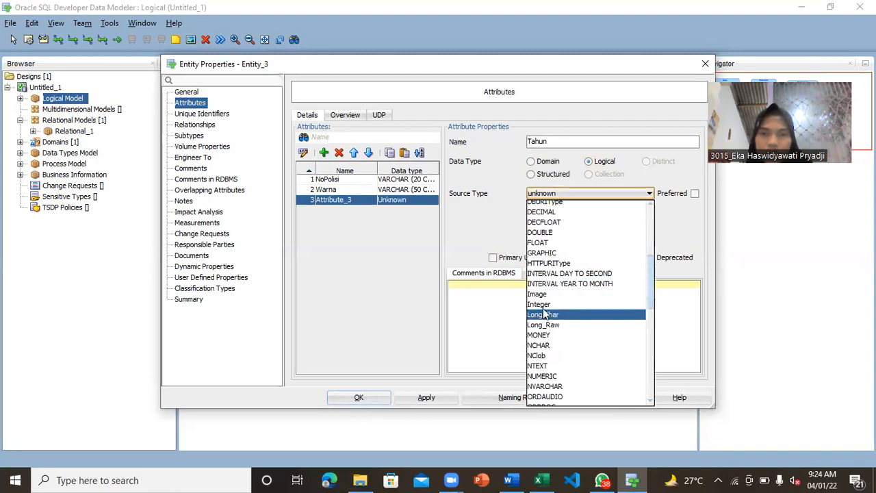
left_click(541, 304)
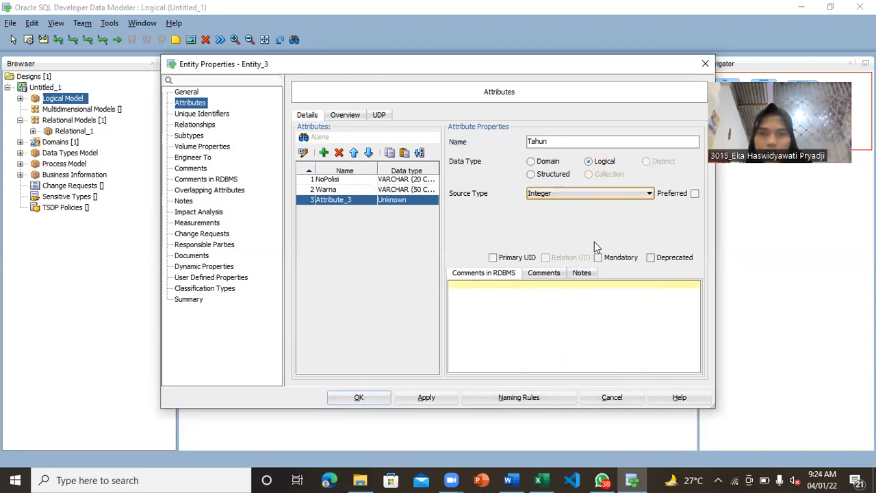
left_click(427, 401)
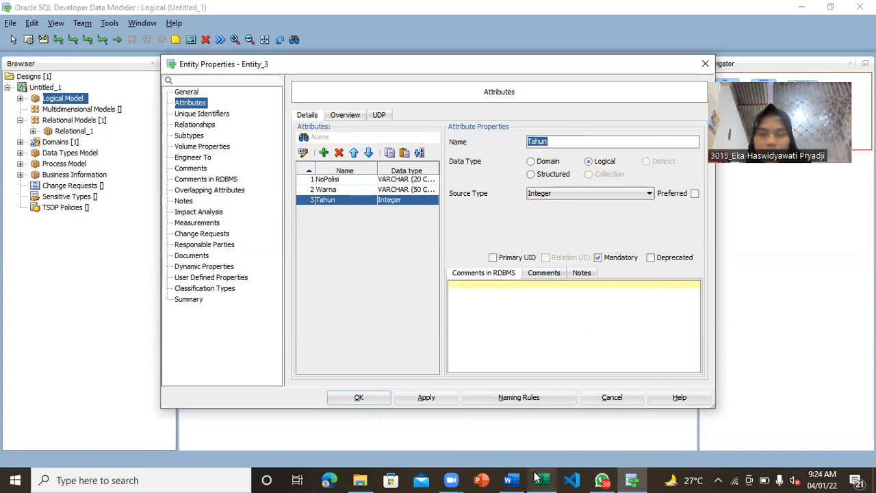
Step: After rechecking the kendaraan sheet in Excel, accept the Kendaraan entity's properties in the data modeler and slightly shrink its box on the diagram
left_click(534, 449)
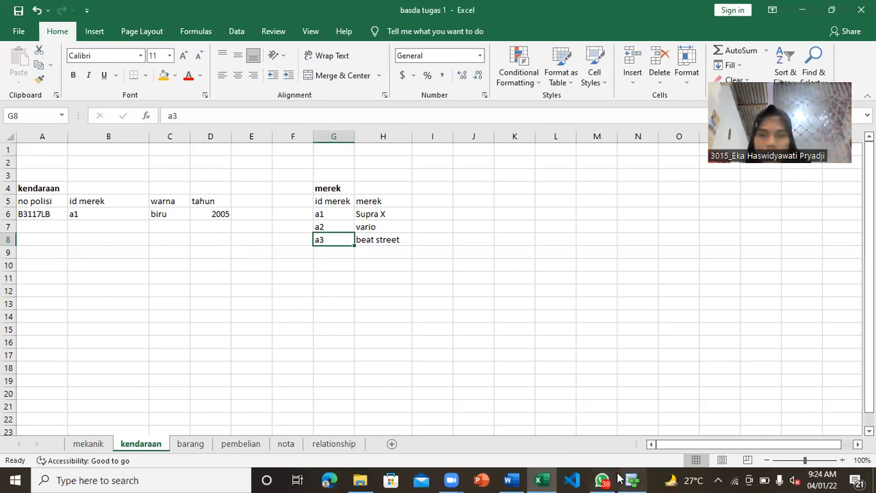
mouse_move(619, 478)
left_click(628, 454)
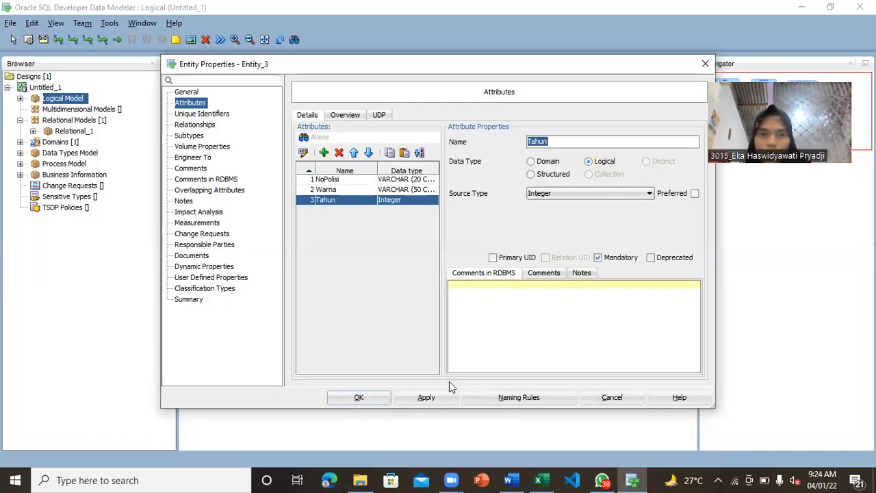
left_click(379, 393)
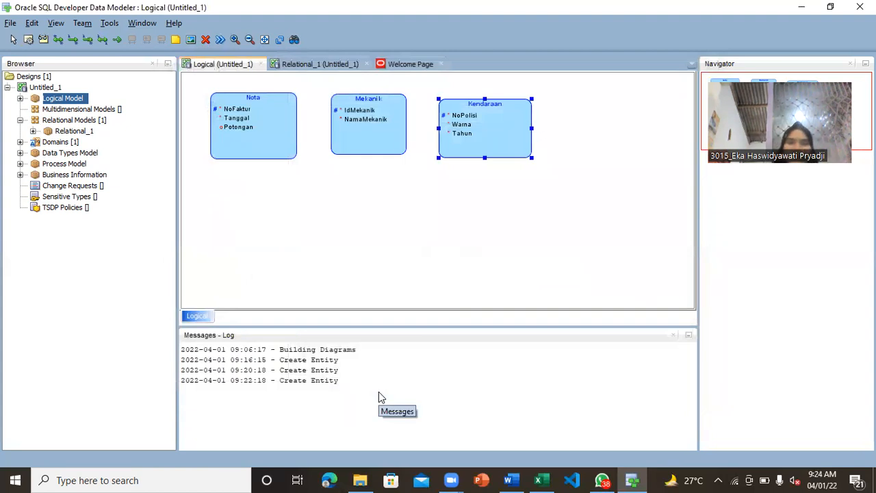
left_click_drag(531, 157, 523, 153)
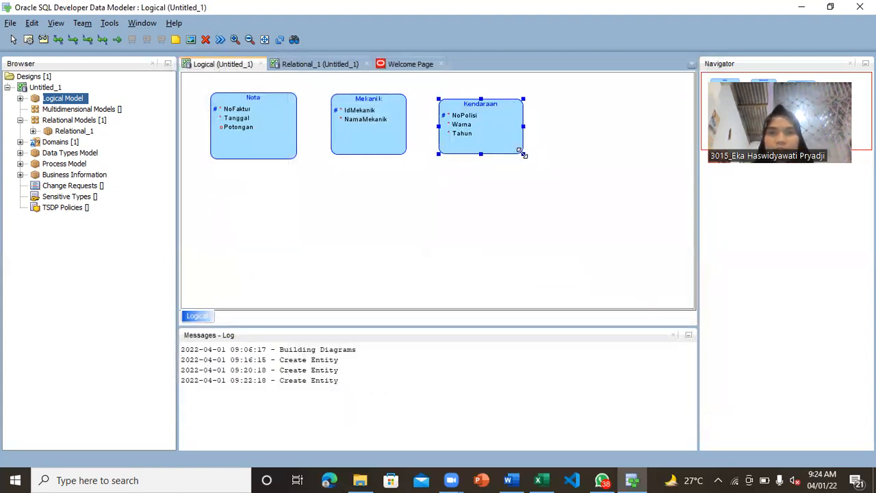
Step: Draw a fourth entity beside Kendaraan on the logical diagram and check the merek table on the kendaraan sheet in Excel
left_click_drag(553, 94, 643, 160)
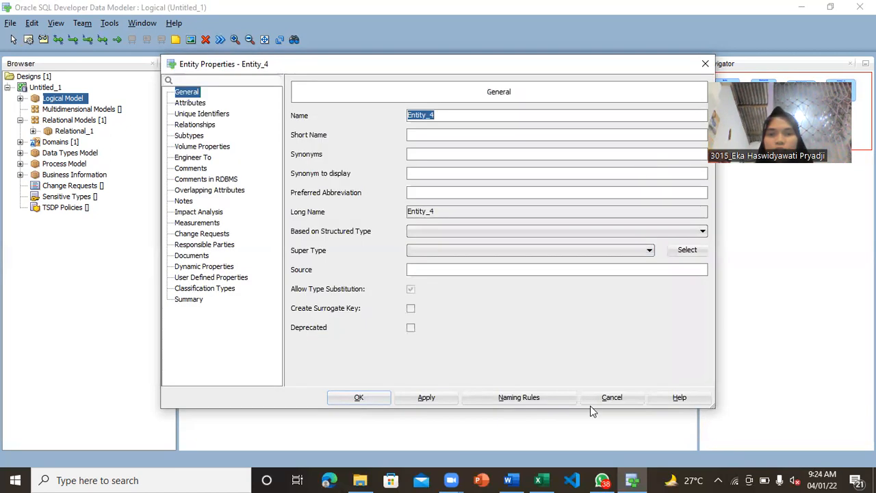
mouse_move(548, 479)
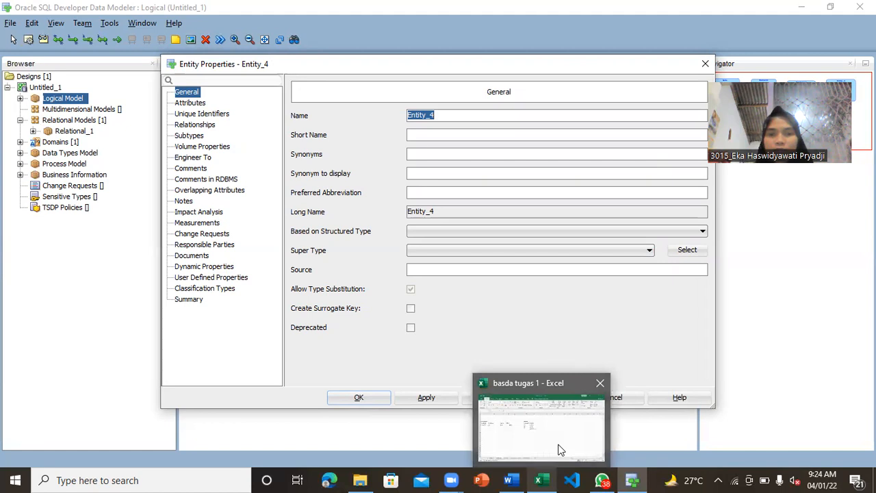
left_click(561, 449)
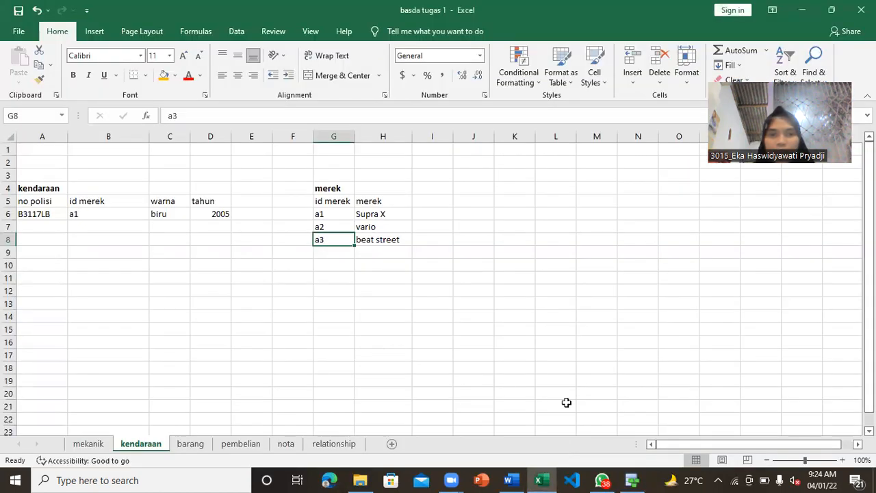
mouse_move(630, 479)
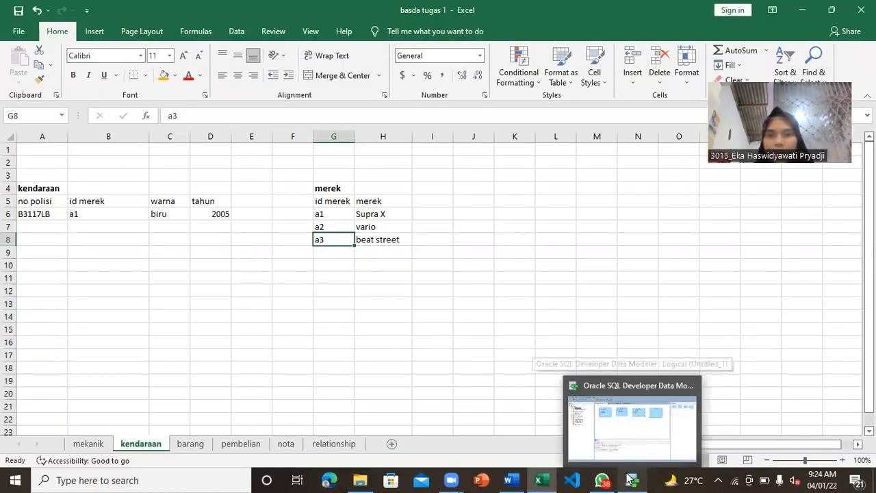
left_click(630, 421)
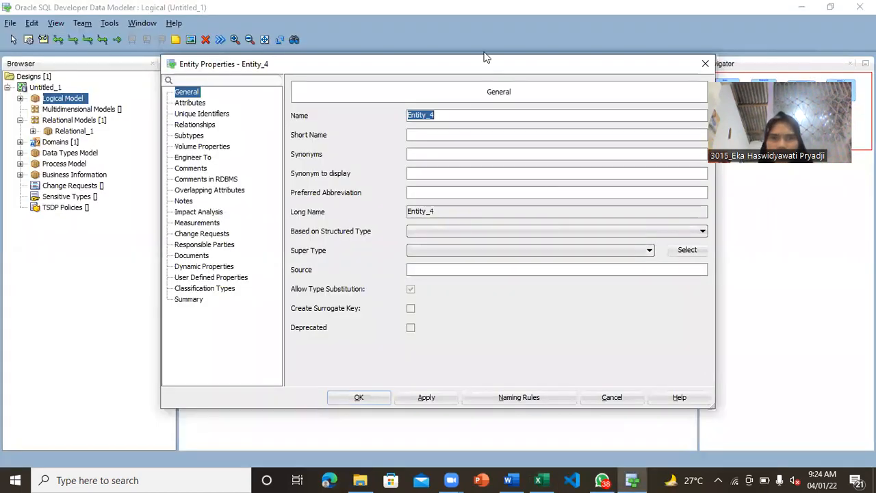
Step: Name the new entity Merek, enable Create Surrogate Key, and apply the changes
key("BackSpace")
type("Merek")
left_click(411, 309)
left_click(426, 398)
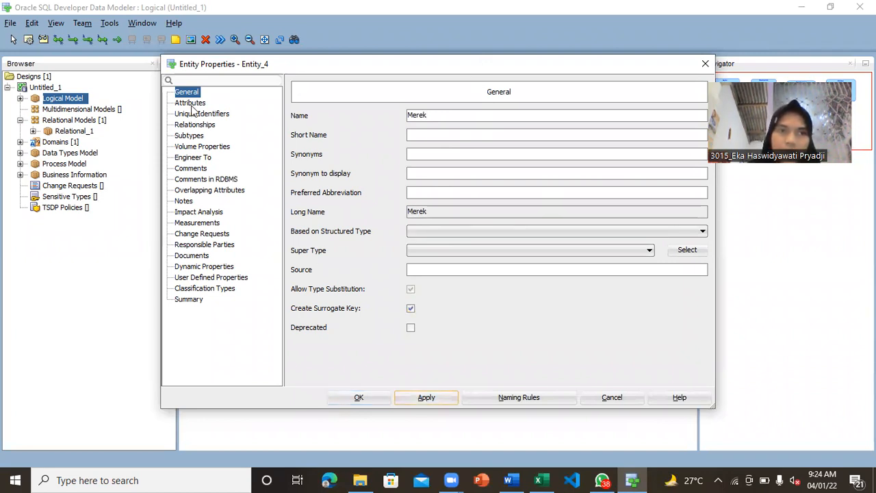
Step: Add an attribute named IdMerek to the Merek entity as a logical Integer and primary UID, and apply the changes
left_click(191, 104)
left_click(325, 153)
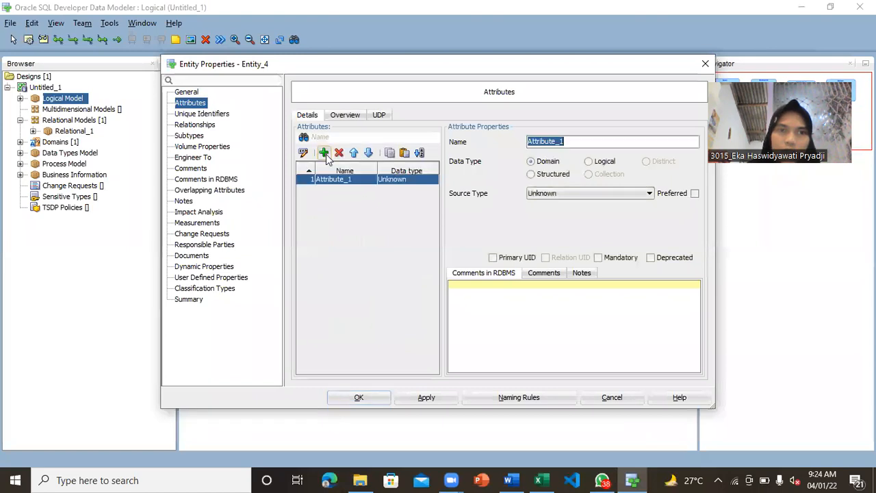
key("BackSpace")
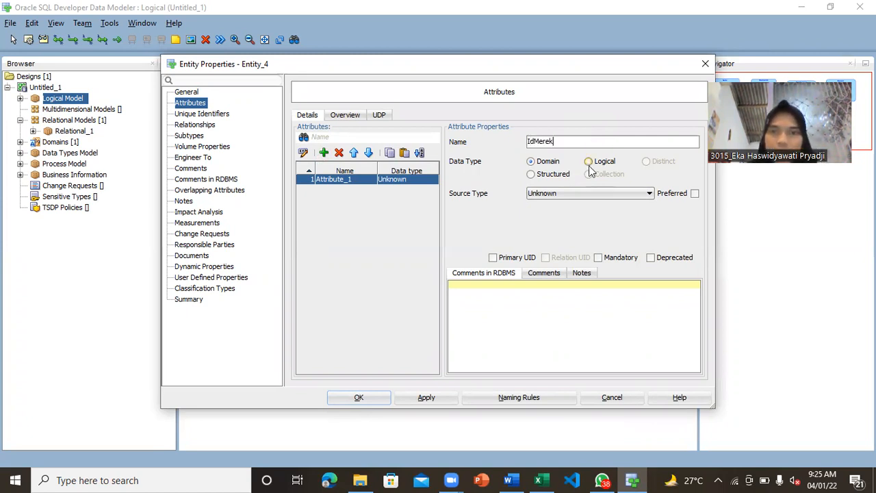
left_click(589, 164)
left_click(611, 197)
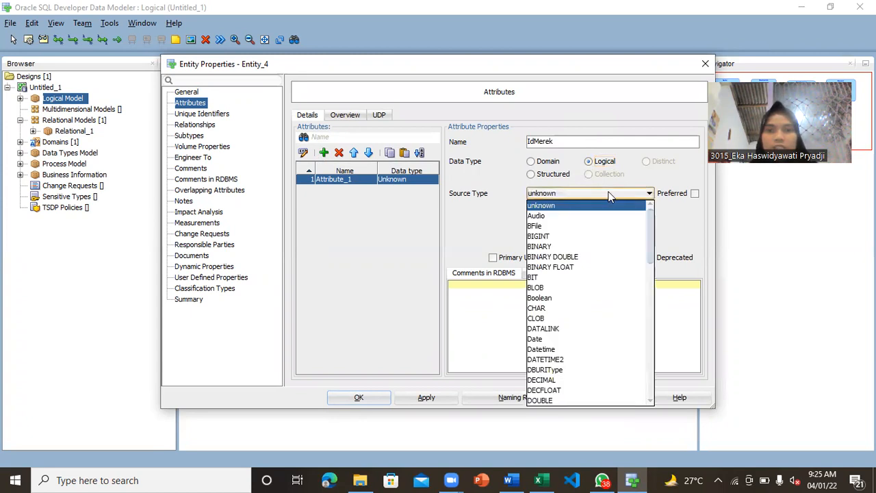
left_click_drag(650, 226, 650, 253)
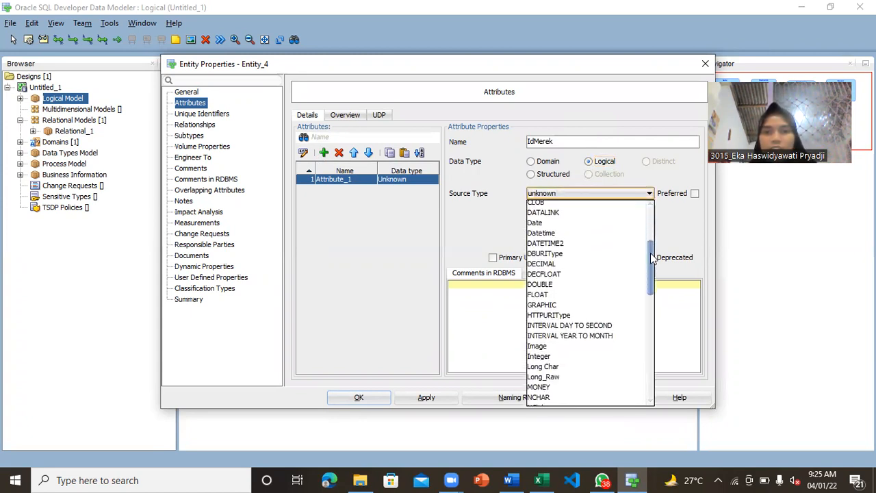
left_click(539, 356)
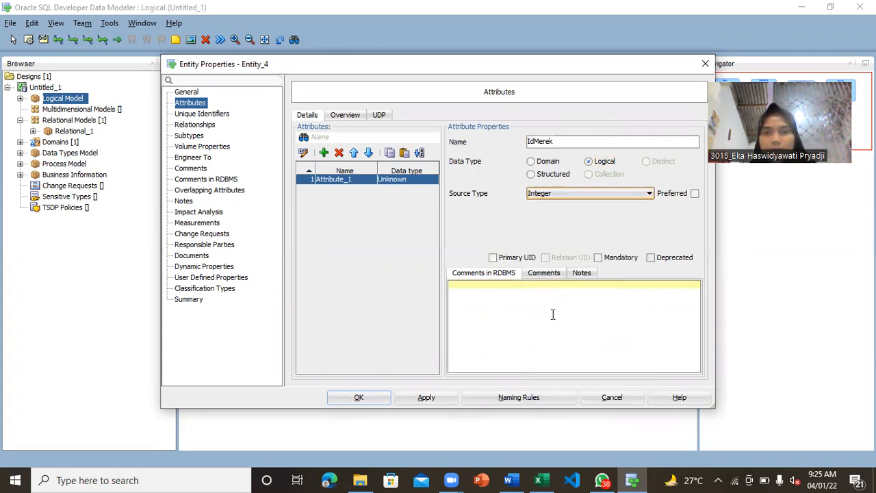
left_click(493, 258)
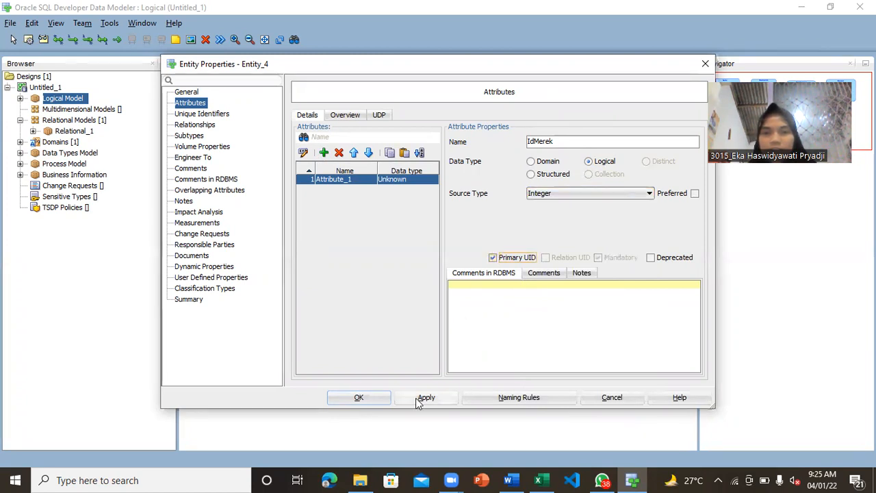
left_click(418, 399)
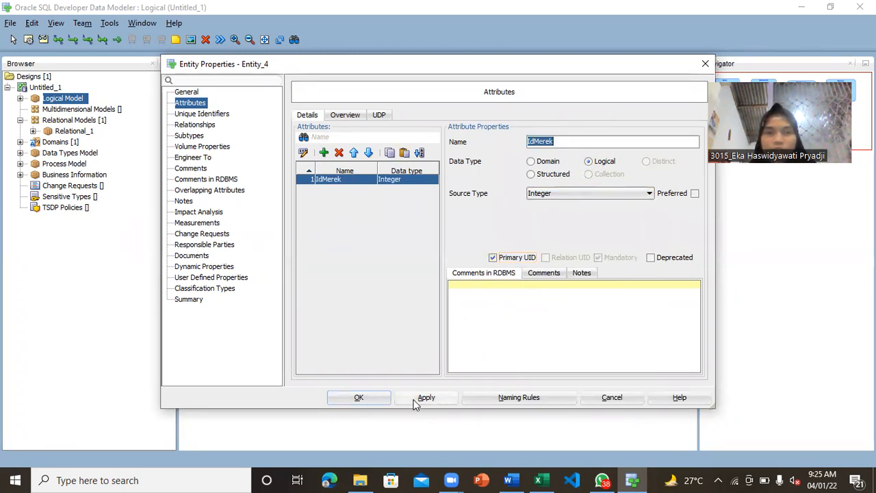
Step: Add a second attribute named NamaMerek to the Merek entity
left_click(324, 153)
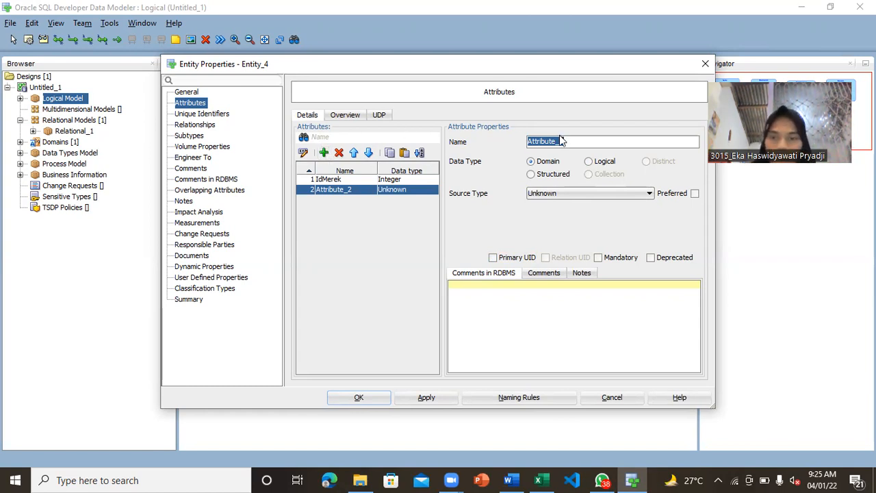
key("BackSpace")
type("Me")
key("BackSpace")
key("BackSpace")
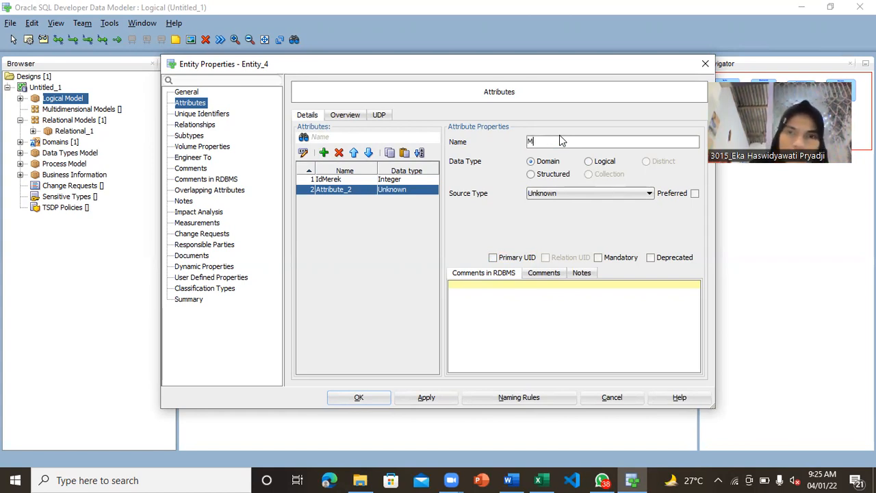
type("NamaMerek")
Step: Define NamaMerek as a logical VARCHAR and start entering its size
left_click(589, 162)
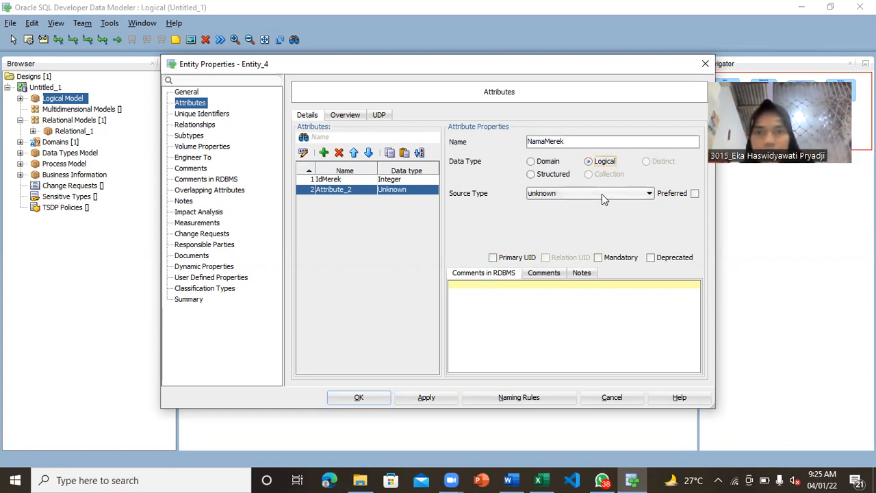
left_click(602, 194)
left_click_drag(652, 223, 652, 362)
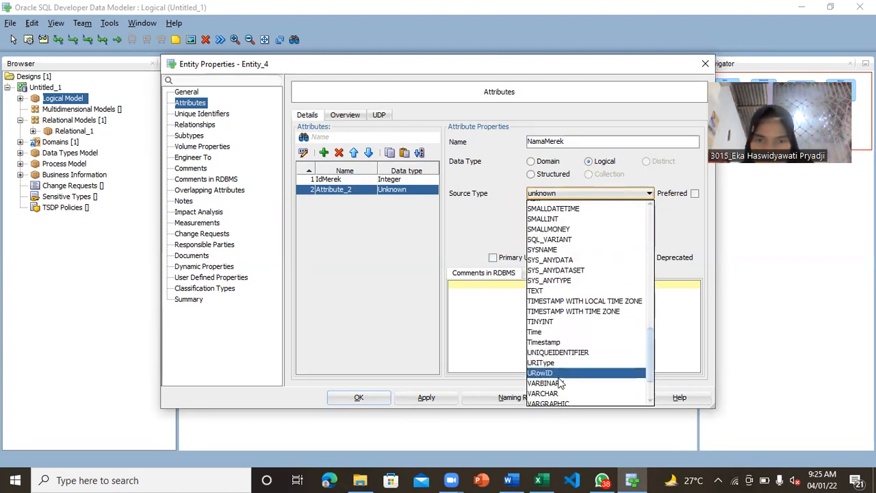
left_click(546, 394)
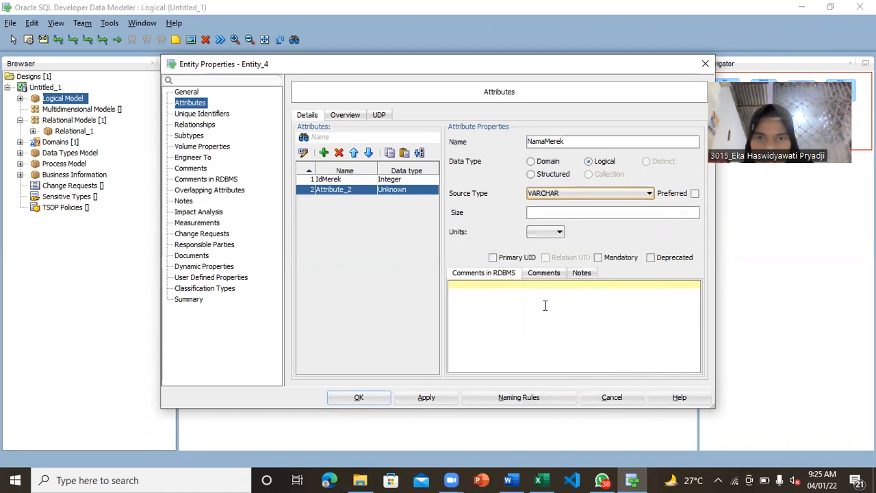
left_click(538, 210)
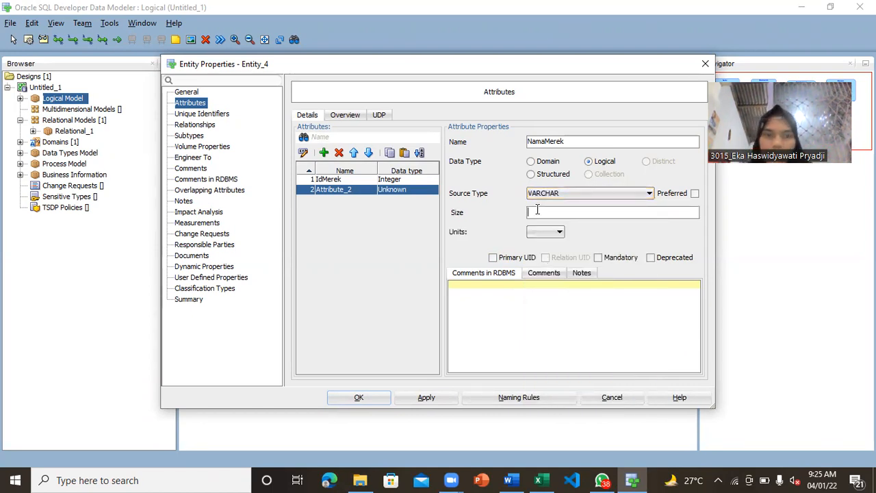
Step: Give the NamaMerek attribute size 50 with CHAR units, make it mandatory, and save the Merek entity
type("50")
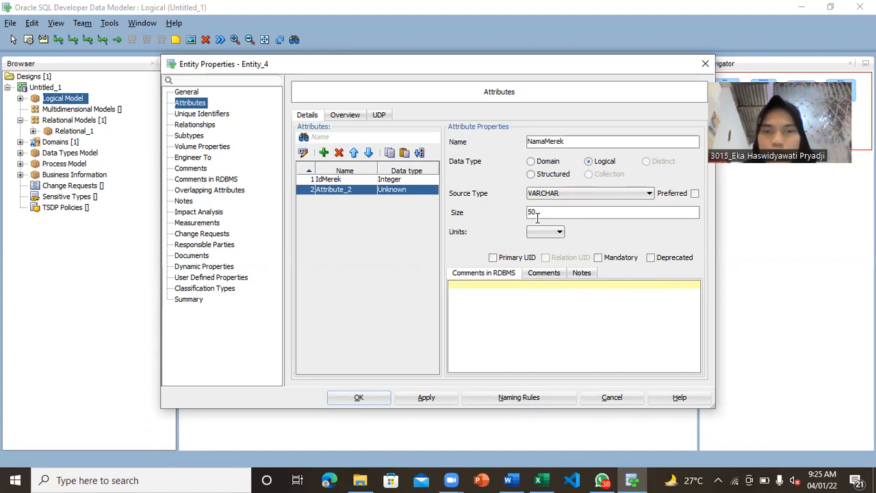
left_click(555, 233)
left_click(538, 264)
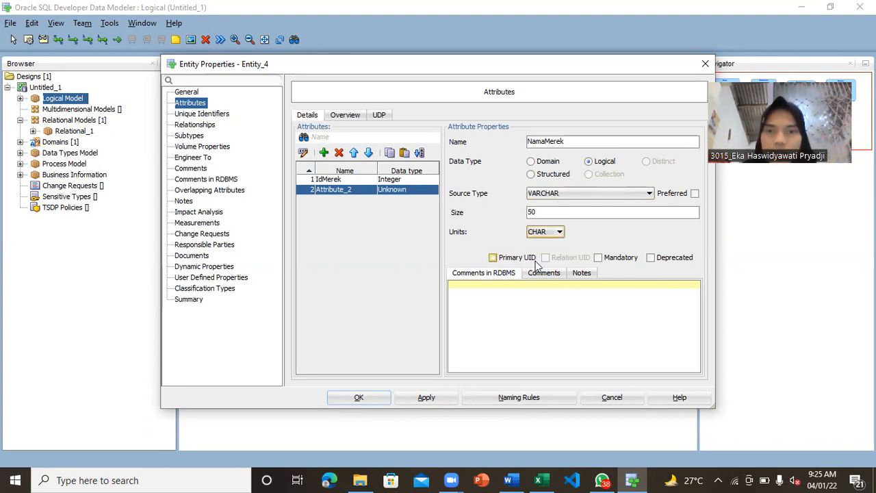
left_click(598, 261)
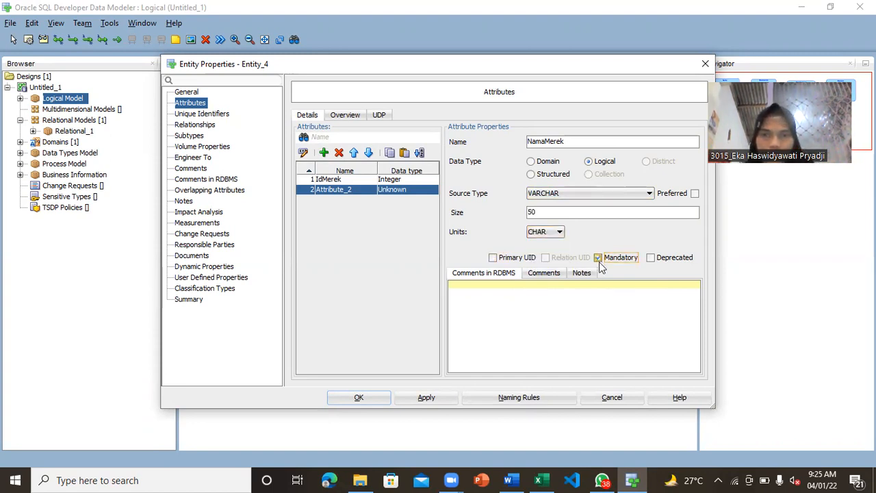
left_click(433, 397)
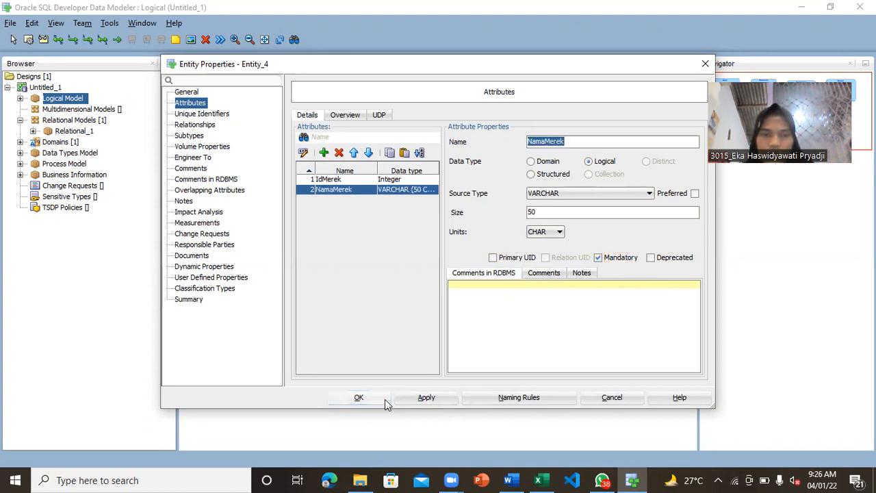
left_click(364, 399)
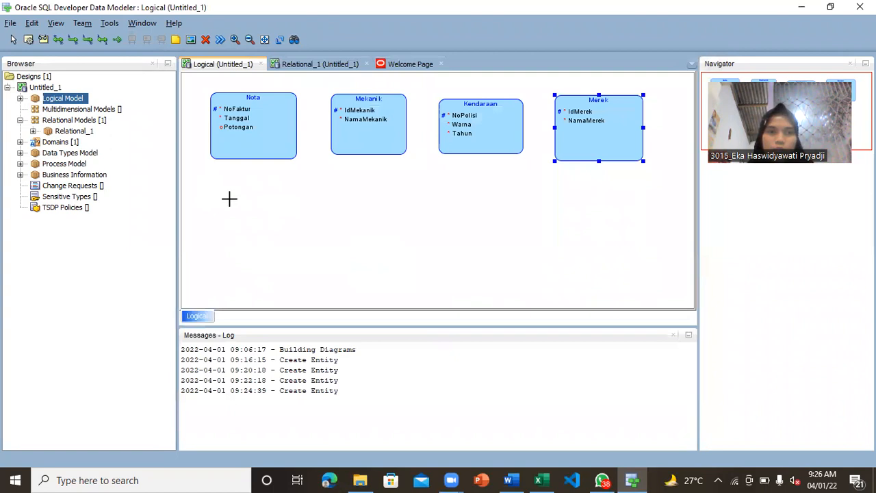
Step: Switch to the basda tugas 1 workbook in Excel and review the columns on the barang sheet
mouse_move(540, 480)
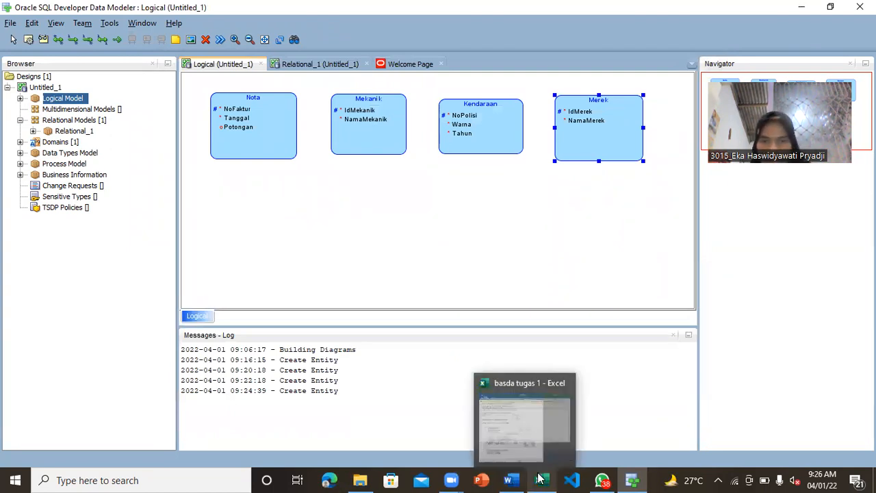
left_click(538, 434)
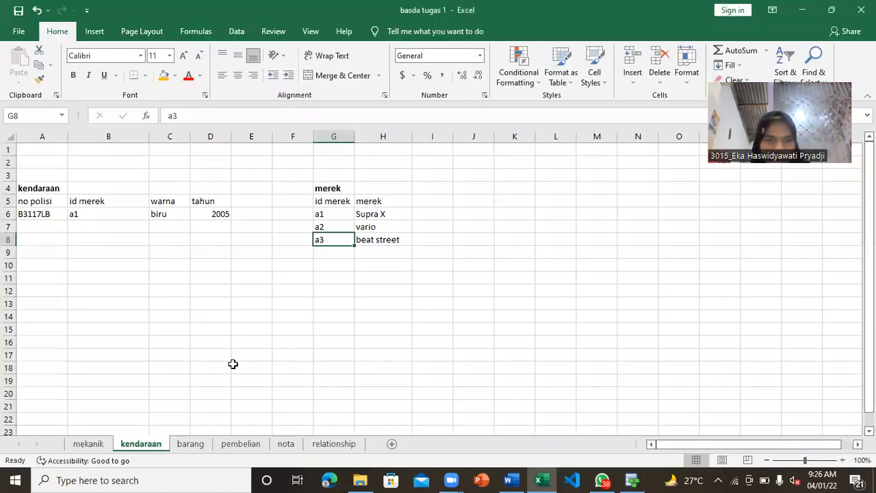
left_click(191, 445)
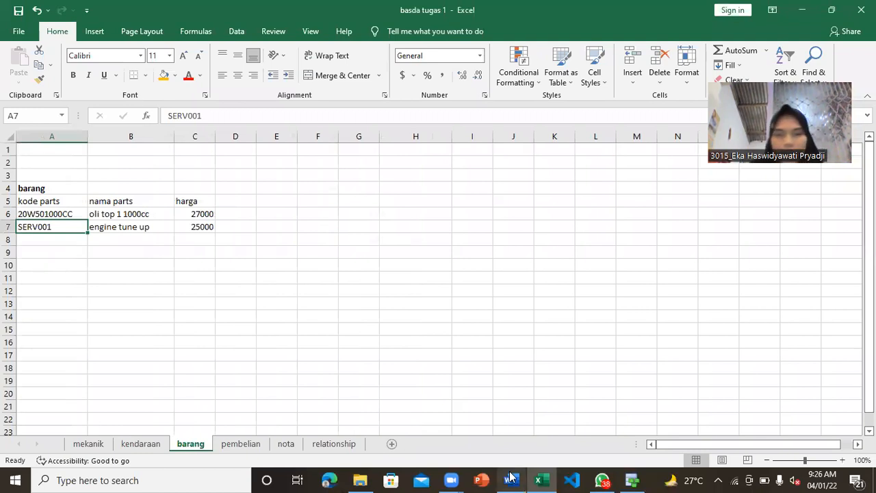
Step: Return to Oracle SQL Developer Data Modeler and draw an entity below Nota, named Barang, with Create Surrogate Key enabled
mouse_move(633, 480)
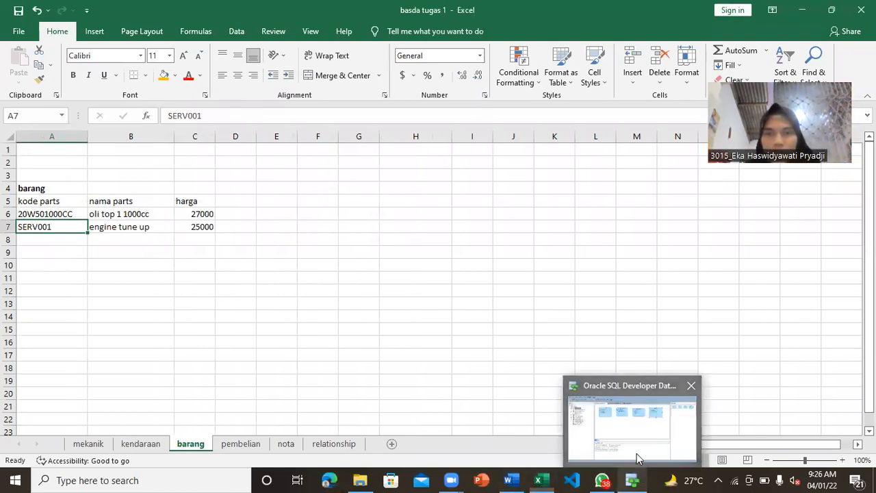
left_click(637, 458)
left_click_drag(226, 190, 321, 263)
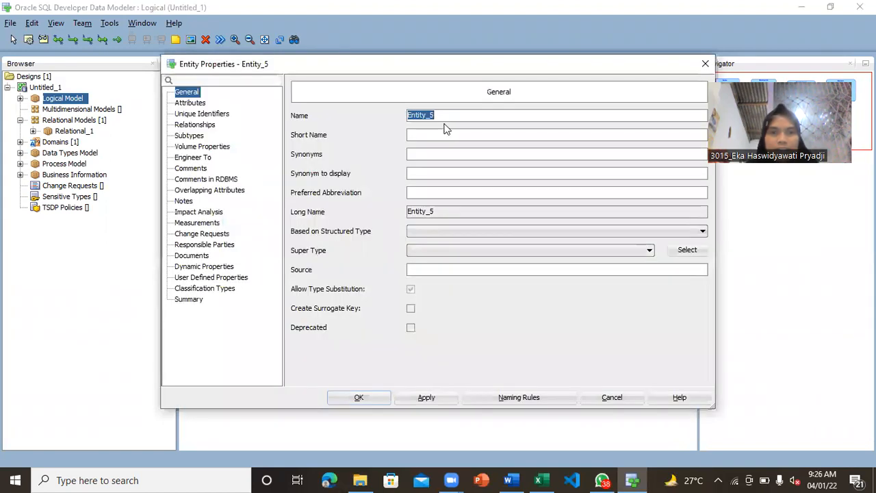
key("BackSpace")
type("Barang")
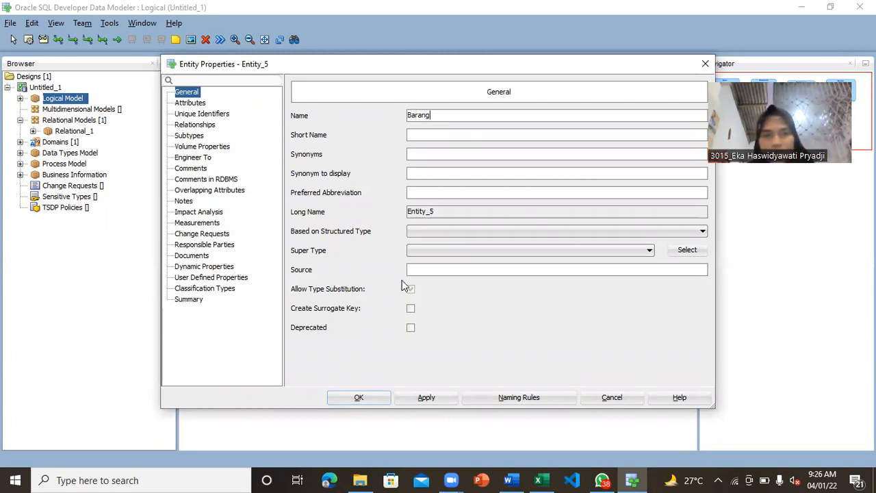
left_click(411, 307)
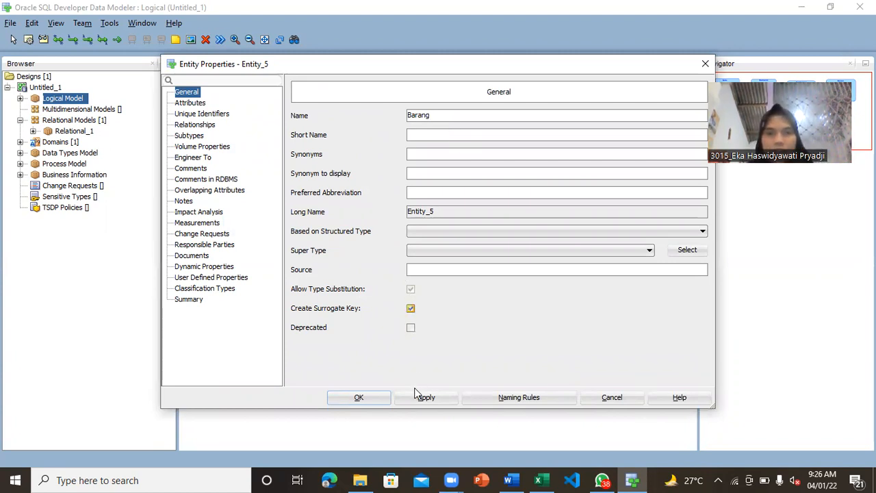
left_click(412, 404)
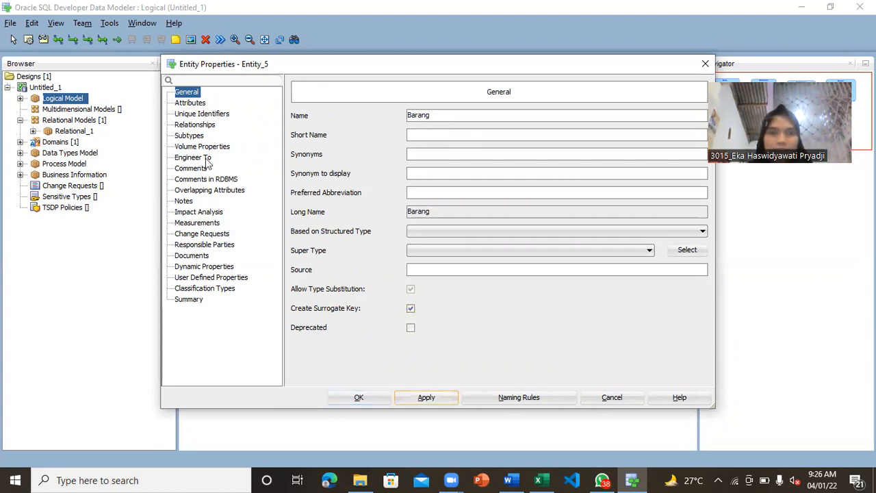
Step: Add a first attribute named KodeParts to the Barang entity, checking the column name on the Excel barang sheet
left_click(190, 103)
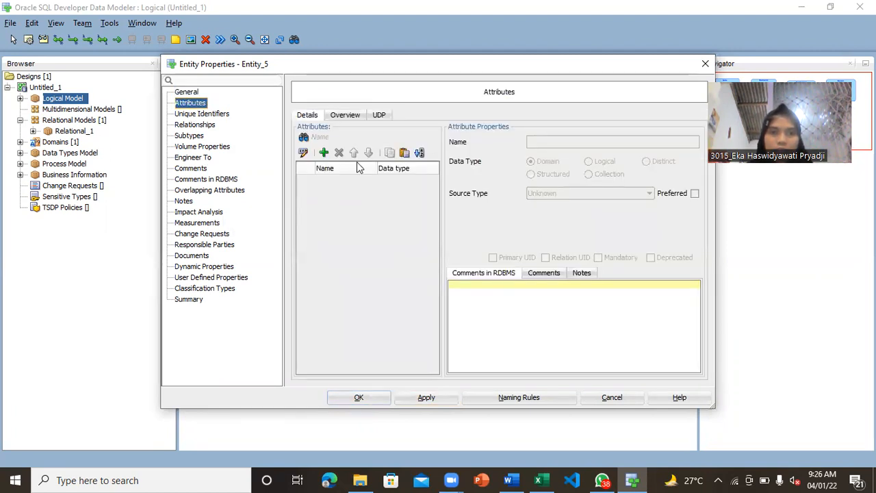
left_click(323, 152)
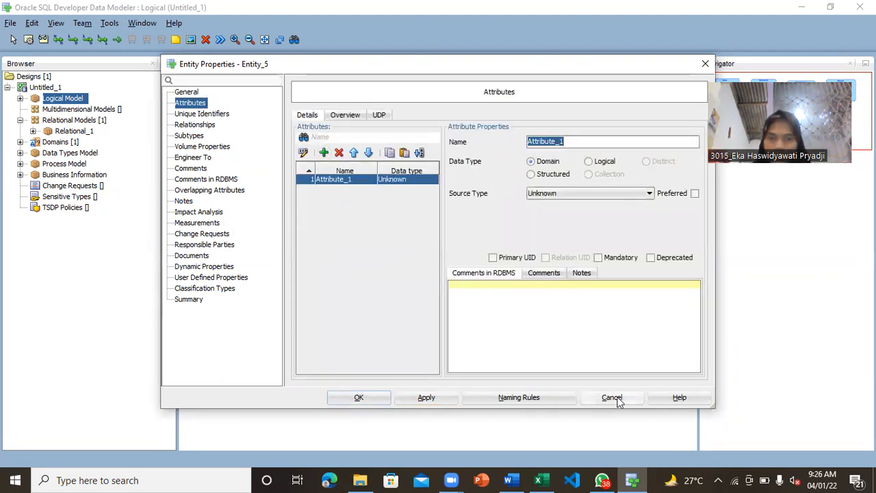
mouse_move(545, 480)
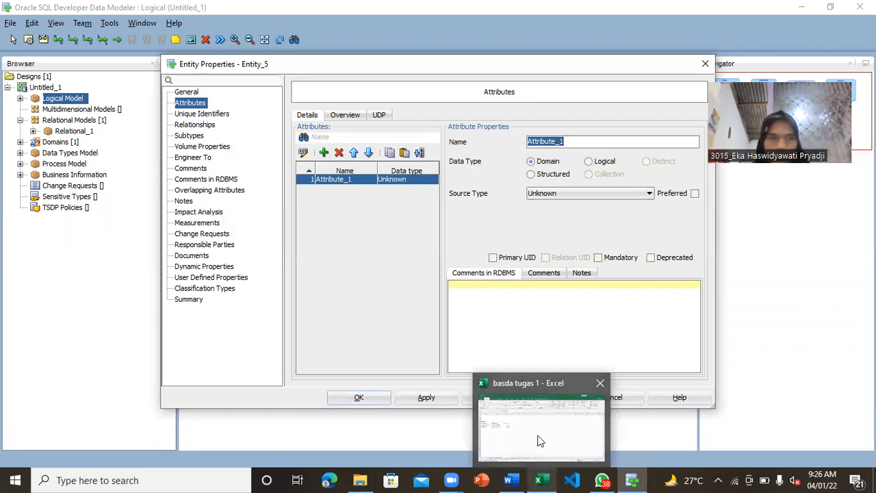
left_click(538, 441)
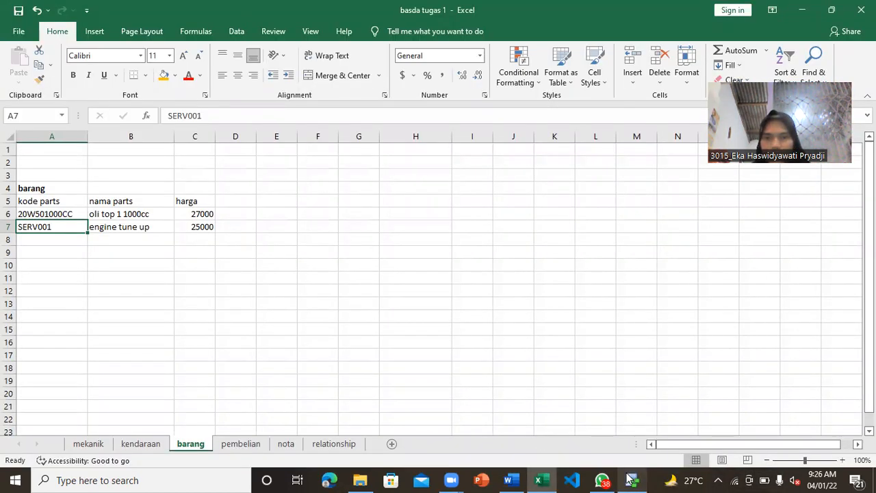
mouse_move(632, 480)
left_click(624, 438)
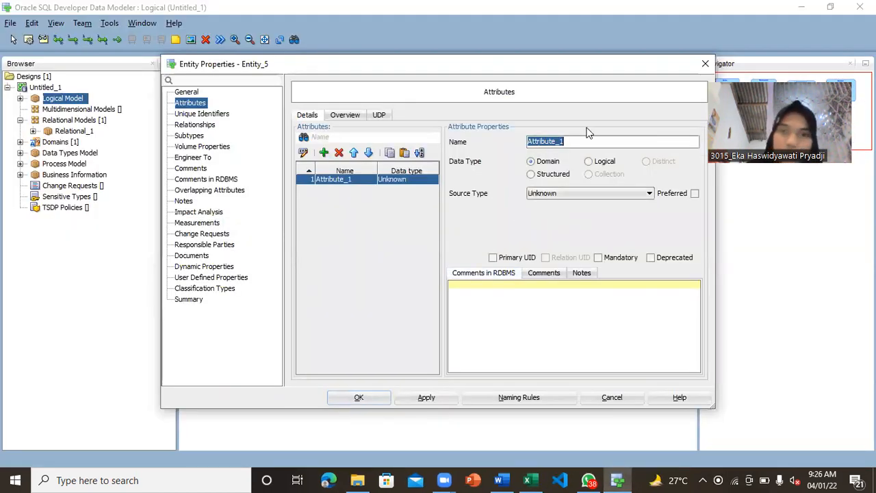
key("BackSpace")
type("KodeParts")
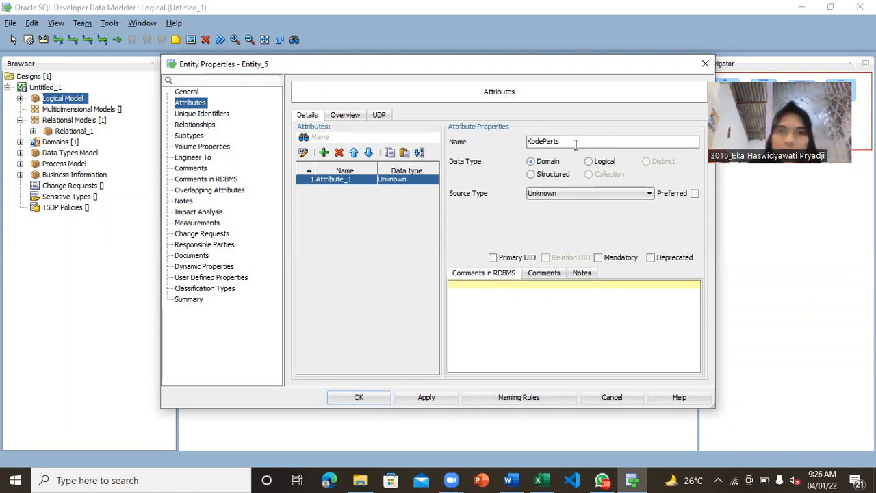
Step: Set the KodeParts attribute to a logical data type with source type VARCHAR
left_click(589, 161)
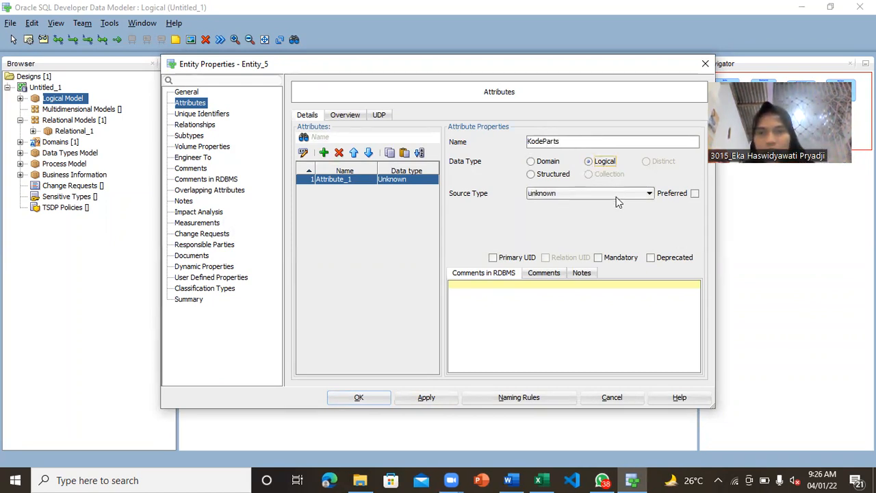
left_click(616, 196)
left_click_drag(649, 230, 649, 325)
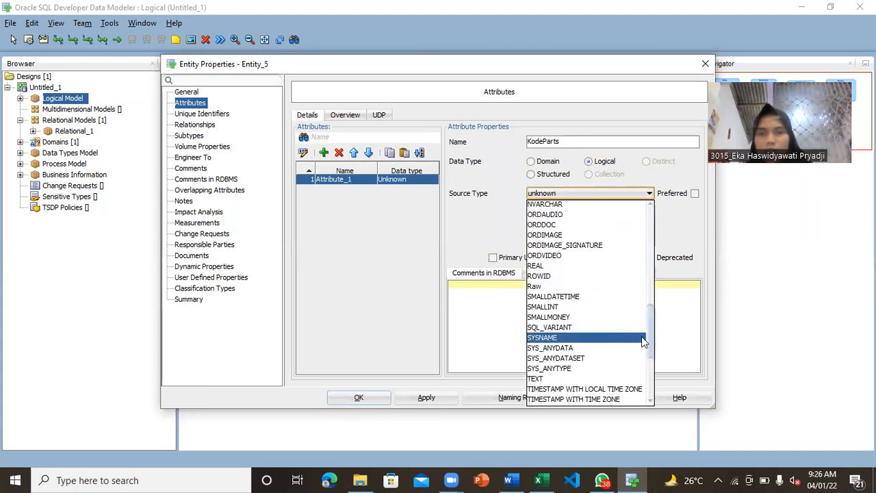
scroll(650, 342, "down", 4)
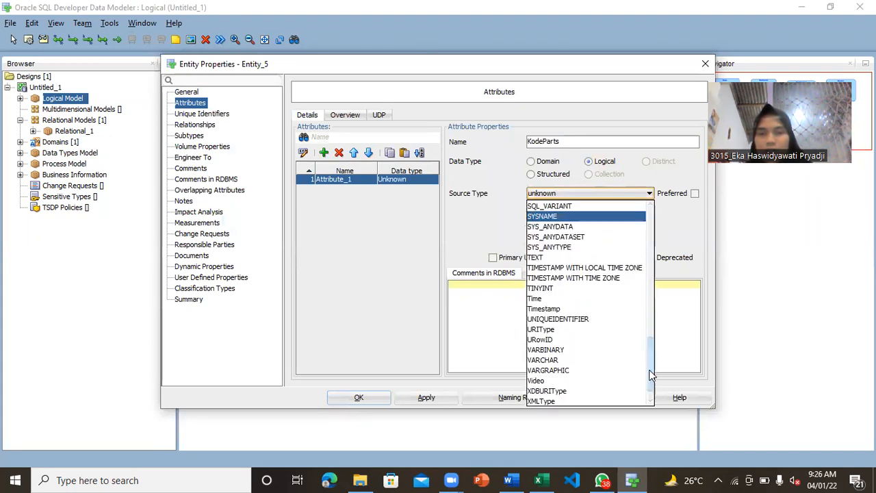
left_click(572, 360)
Step: Give KodeParts size 20 with CHAR units, mark it as Primary UID, and apply the settings
left_click(544, 214)
type("3")
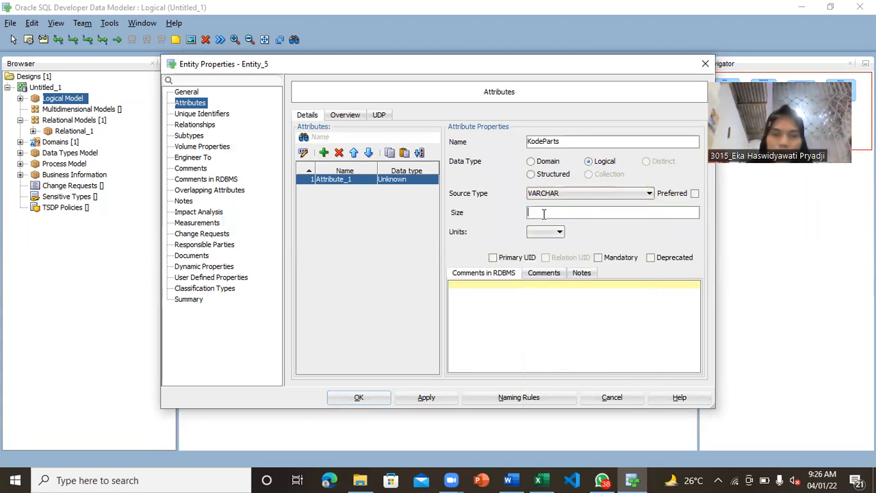
left_click(547, 232)
left_click(539, 265)
left_click(494, 258)
left_click(405, 398)
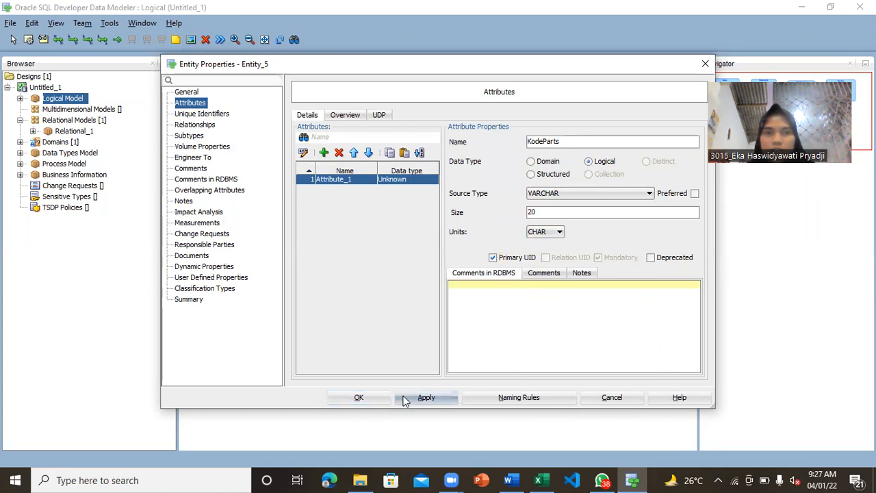
Step: Add a second attribute named NamaParts to Barang with the logical source type VARCHAR
left_click(324, 152)
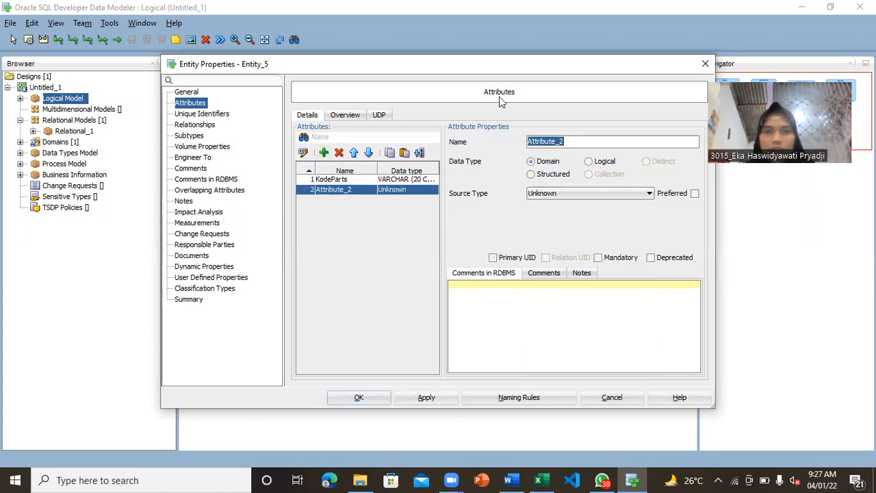
key("BackSpace")
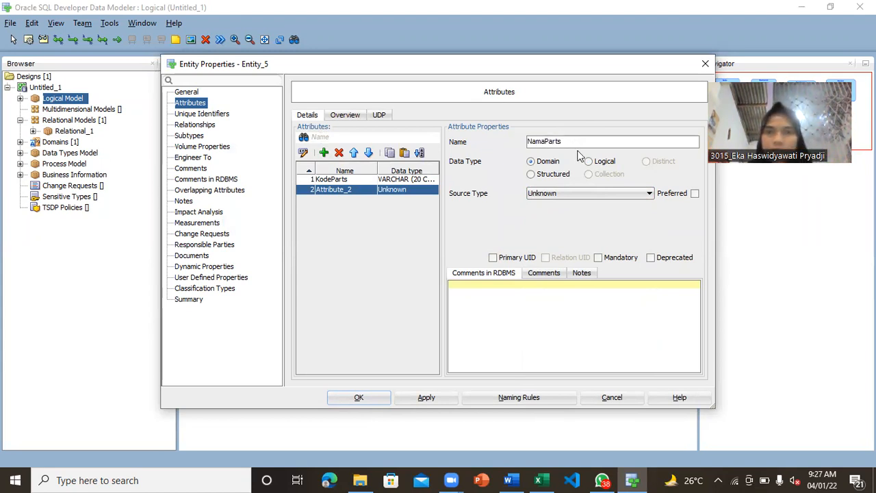
left_click(588, 161)
left_click(581, 192)
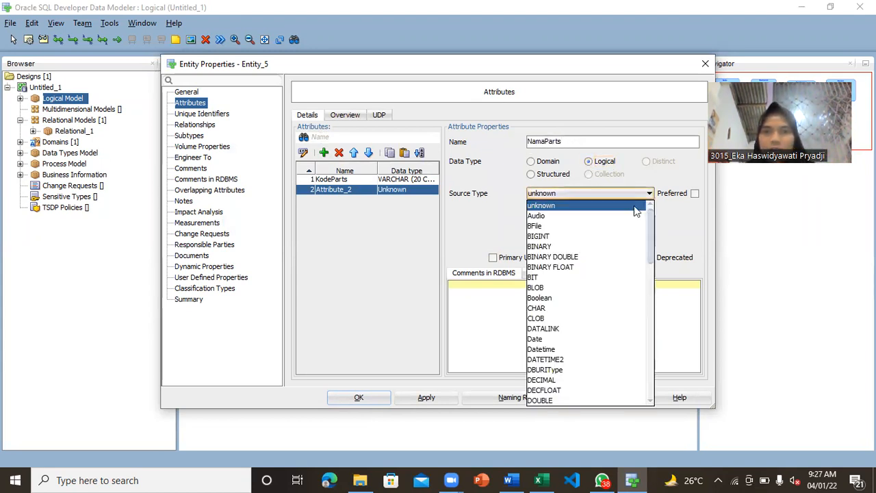
left_click_drag(652, 233, 652, 373)
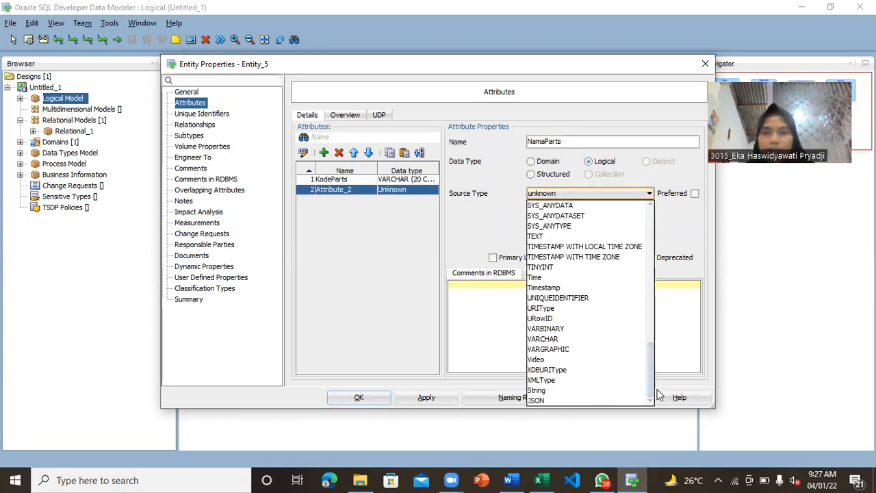
left_click(591, 342)
Step: Give NamaParts size 50 with CHAR units, make it mandatory, and apply the settings
left_click(549, 213)
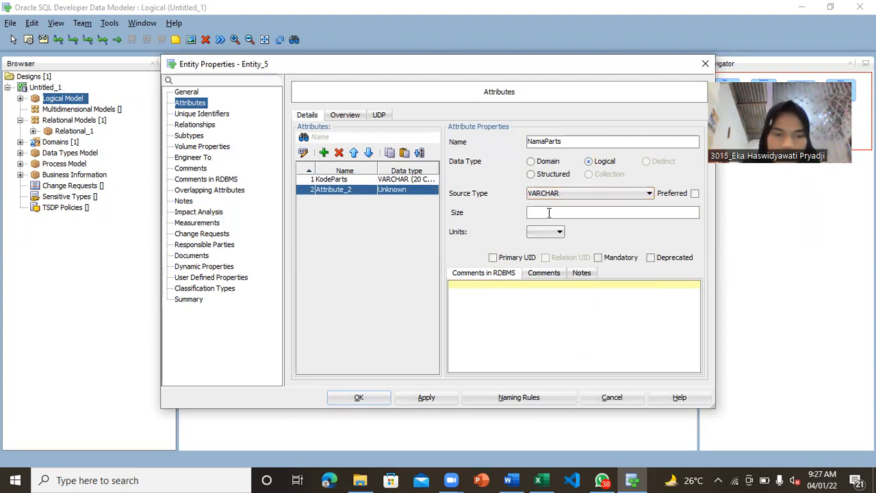
type("50")
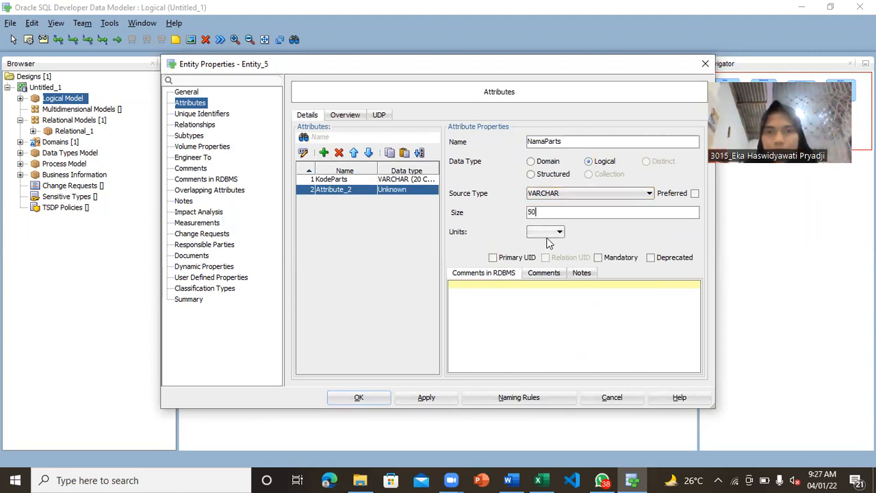
left_click(546, 233)
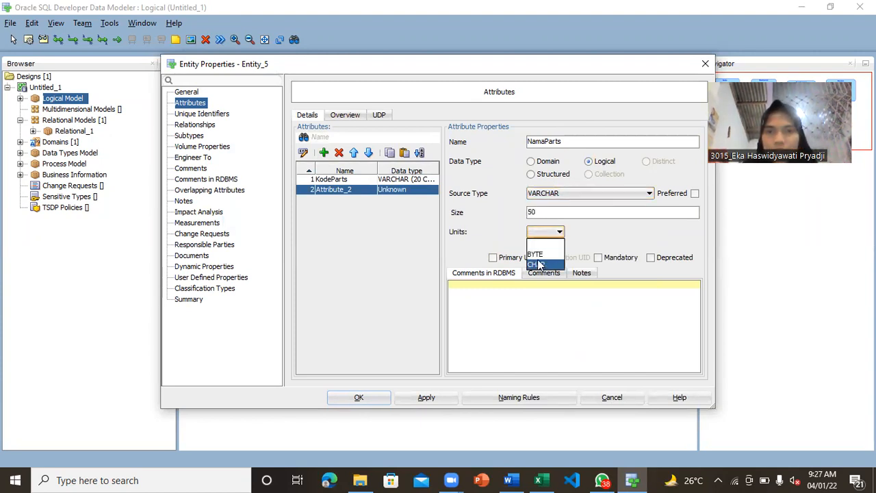
left_click(537, 264)
left_click(598, 257)
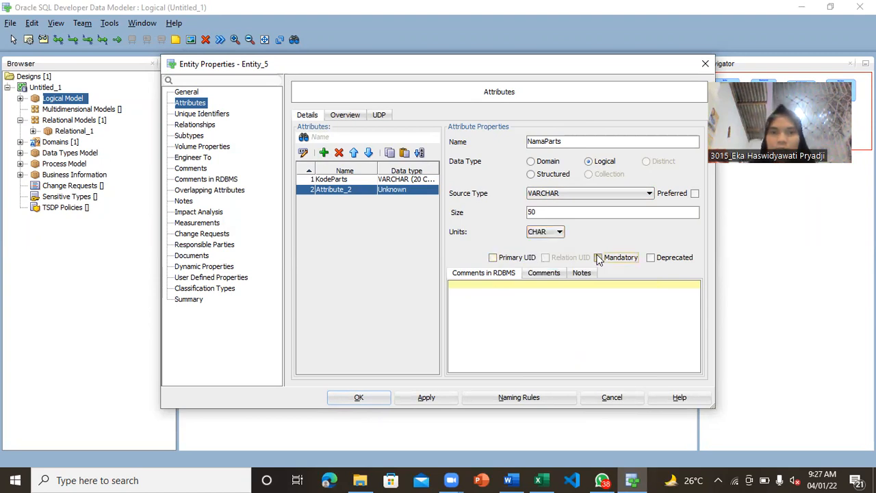
left_click(441, 399)
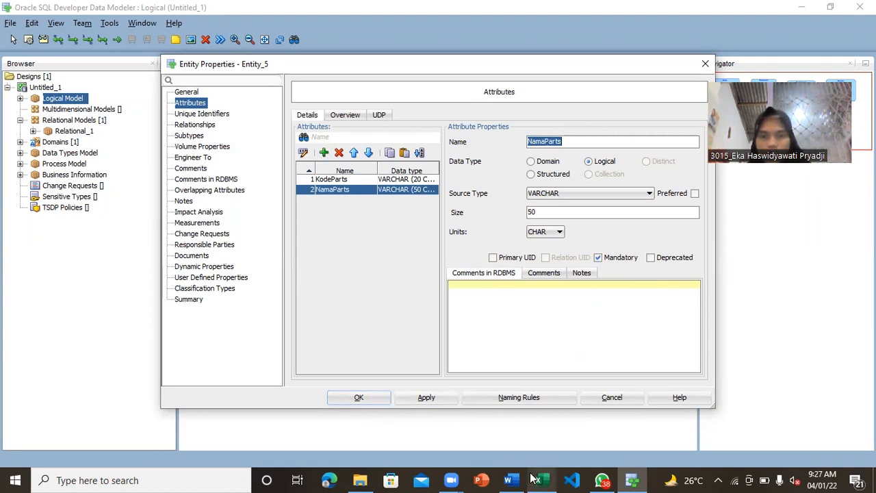
Step: Check the barang sheet in Excel for the remaining column, and return to the entity properties in Data Modeler
mouse_move(533, 479)
left_click(527, 419)
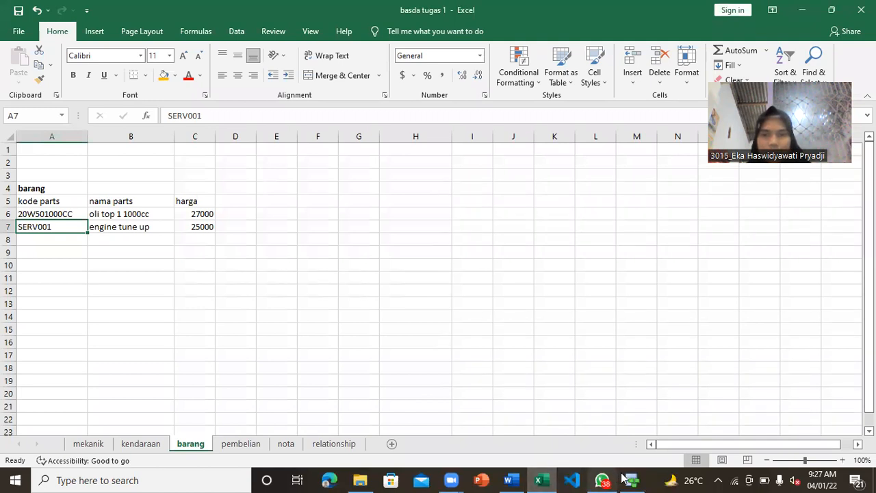
mouse_move(629, 479)
left_click(622, 430)
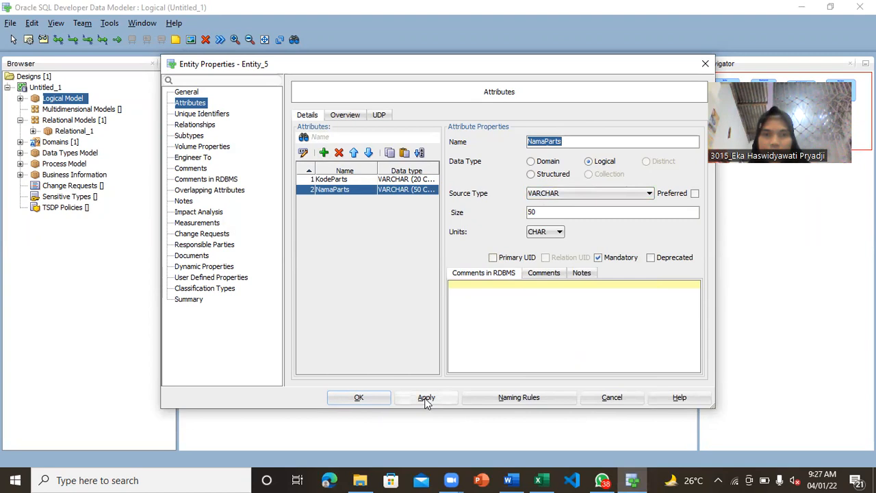
Step: Add a third attribute named Harga to Barang with the logical source type Integer
left_click(323, 153)
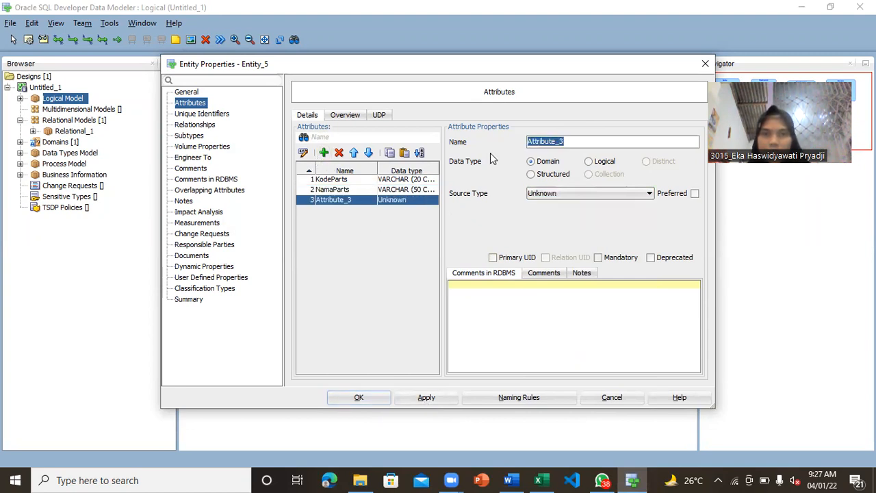
key("BackSpace")
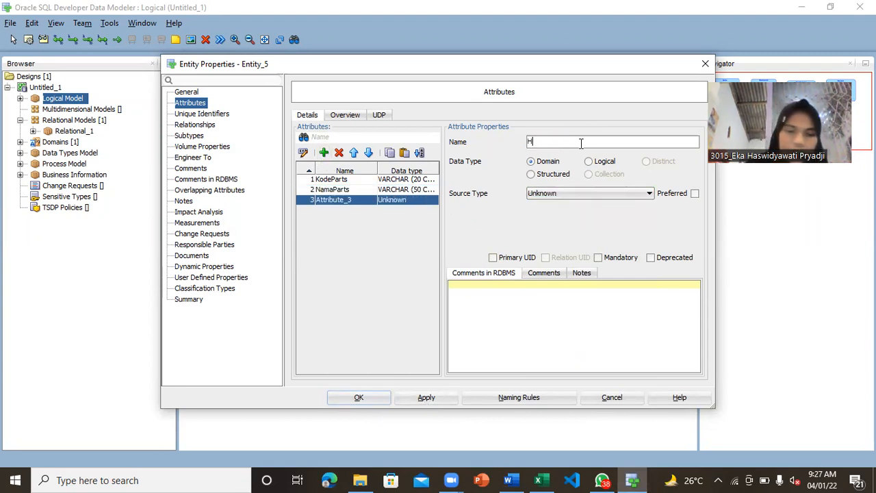
left_click(588, 161)
left_click(601, 195)
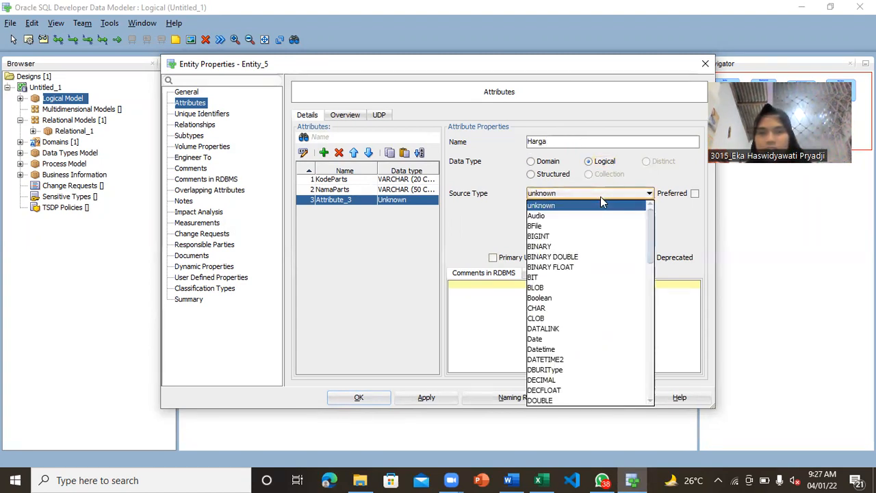
left_click_drag(654, 236, 650, 286)
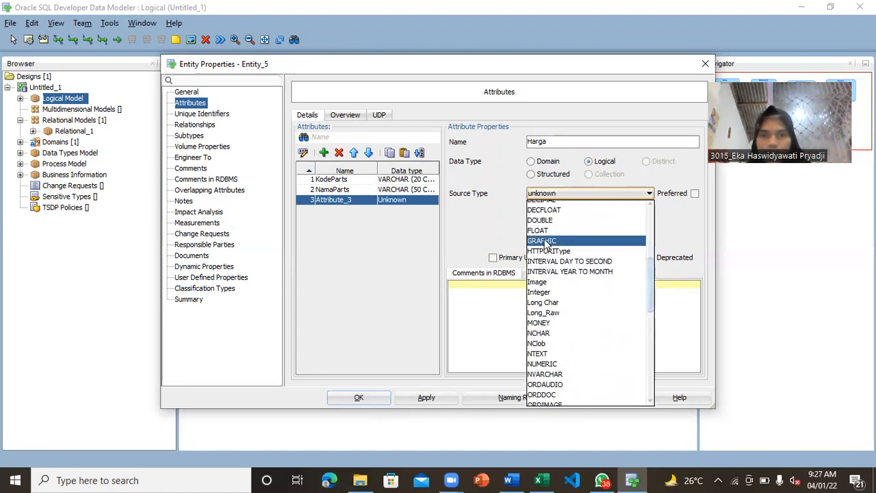
left_click(538, 292)
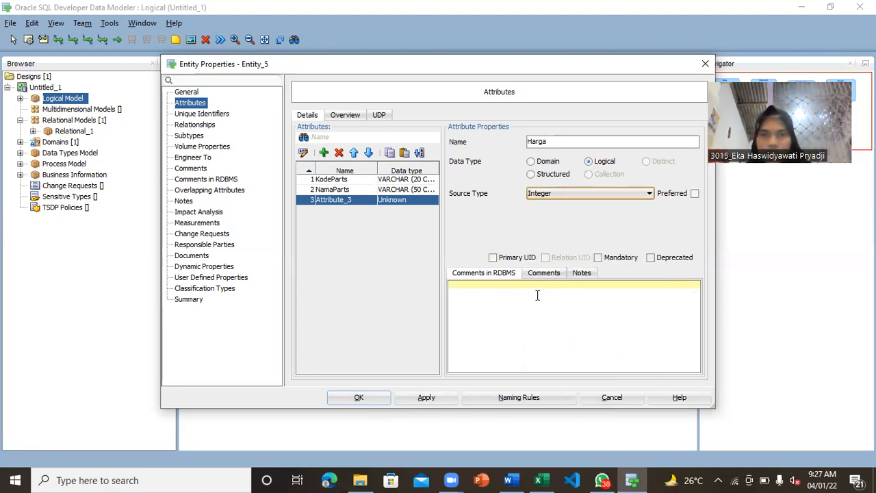
Step: Make Harga mandatory, apply the settings, and close the Barang entity's properties
left_click(598, 257)
left_click(426, 397)
left_click(373, 396)
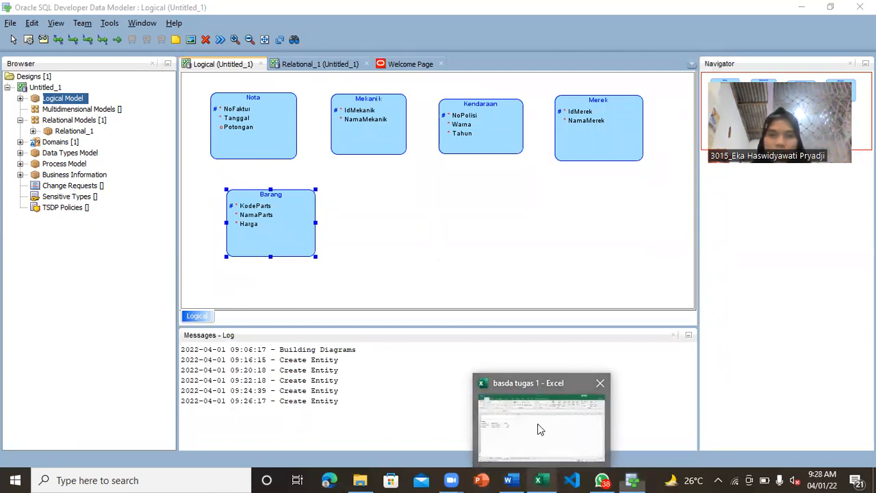
Step: Check the columns of the pembelian sheet in Excel, and return to the logical model in Data Modeler
left_click(540, 428)
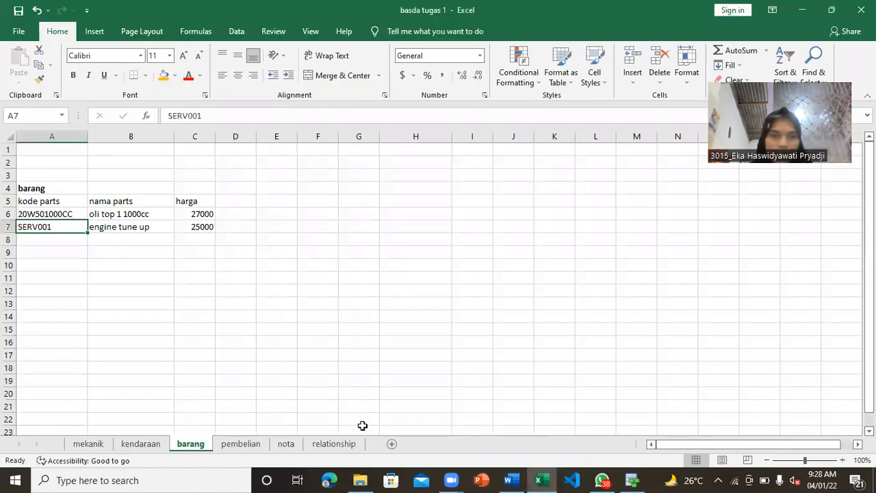
left_click(253, 444)
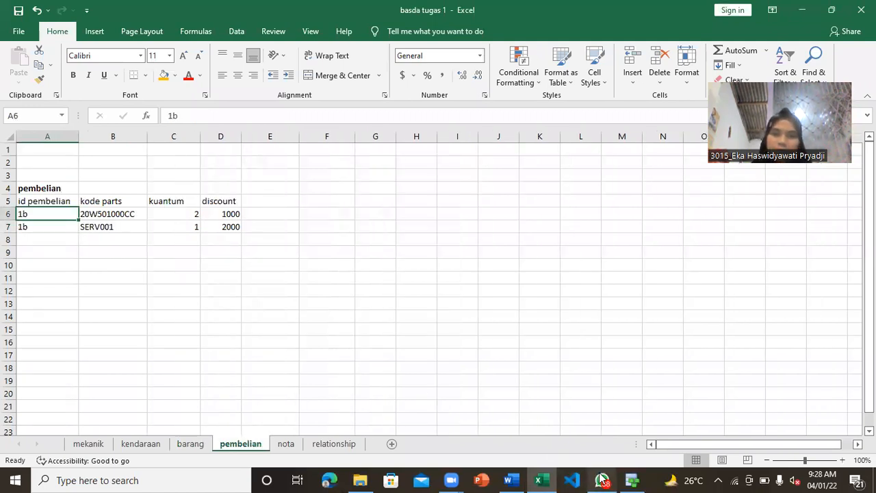
mouse_move(632, 480)
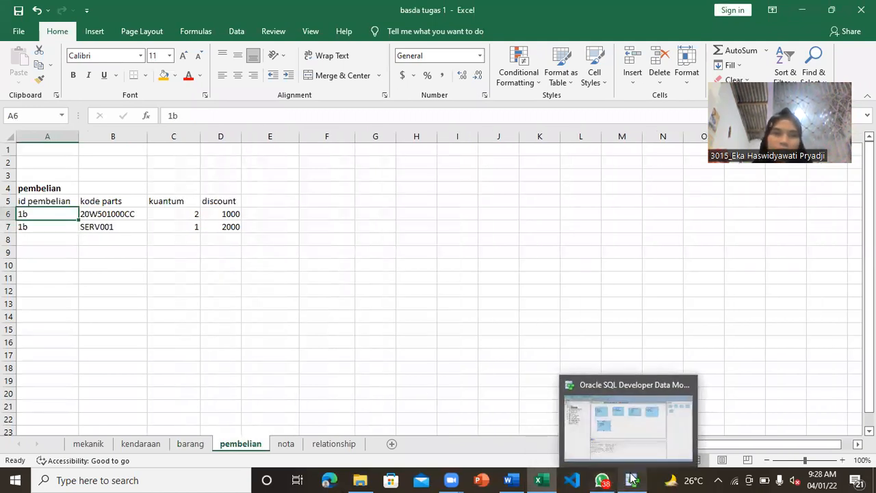
left_click(638, 437)
Step: Draw a new entity beside Barang, name it Pembelian, enable Create Surrogate Key, and apply the settings
left_click_drag(350, 195, 436, 261)
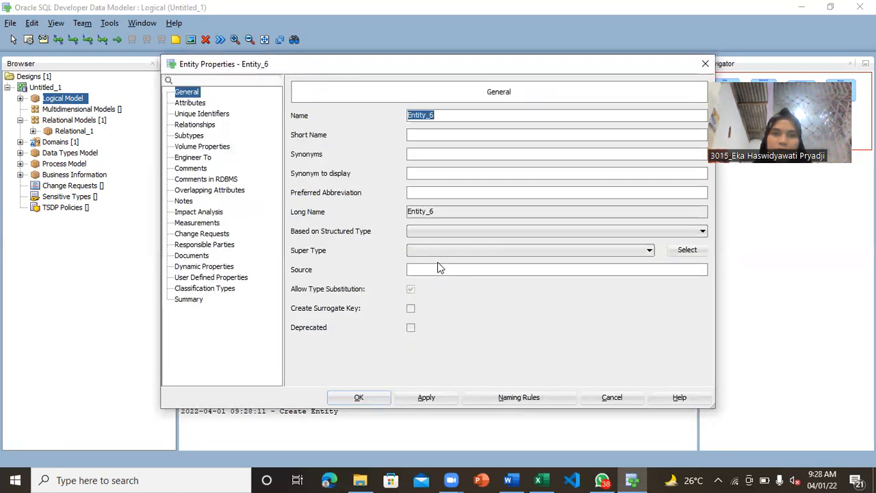
key("BackSpace")
type("Pe")
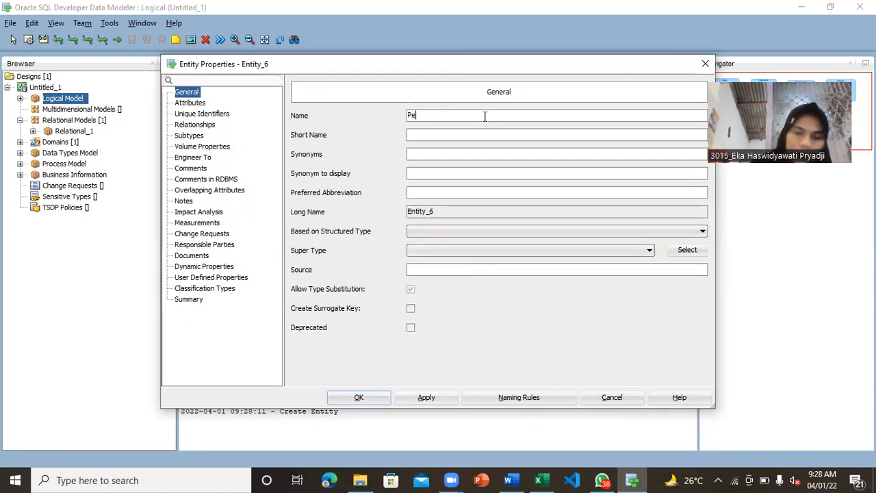
type("mbelian")
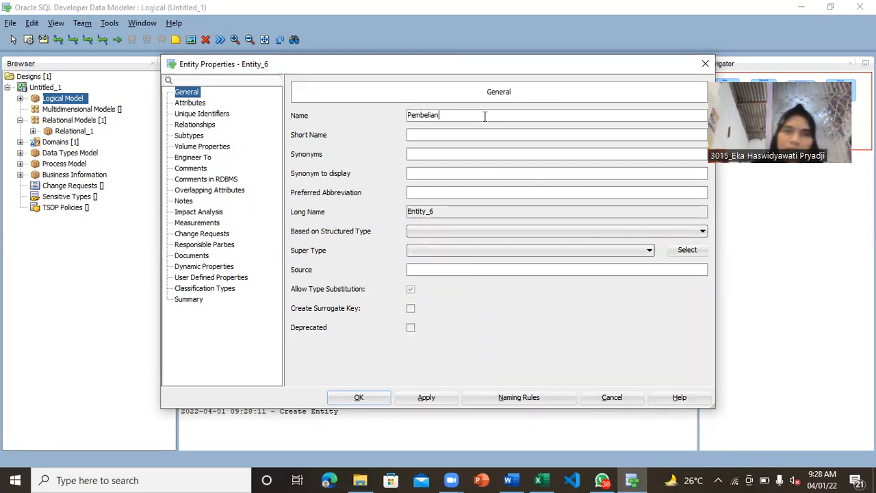
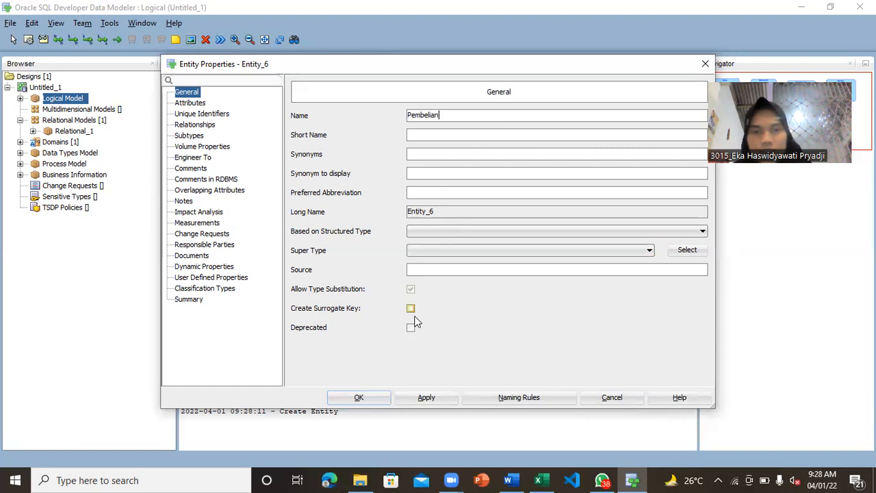
left_click(421, 397)
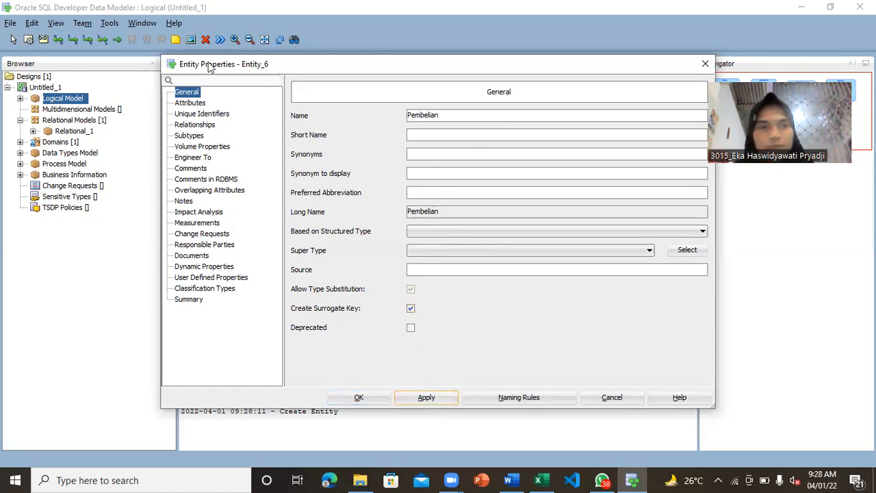
Step: Add a first attribute named IdPembelian to Pembelian, checking the column name on the pembelian sheet in Excel
left_click(192, 103)
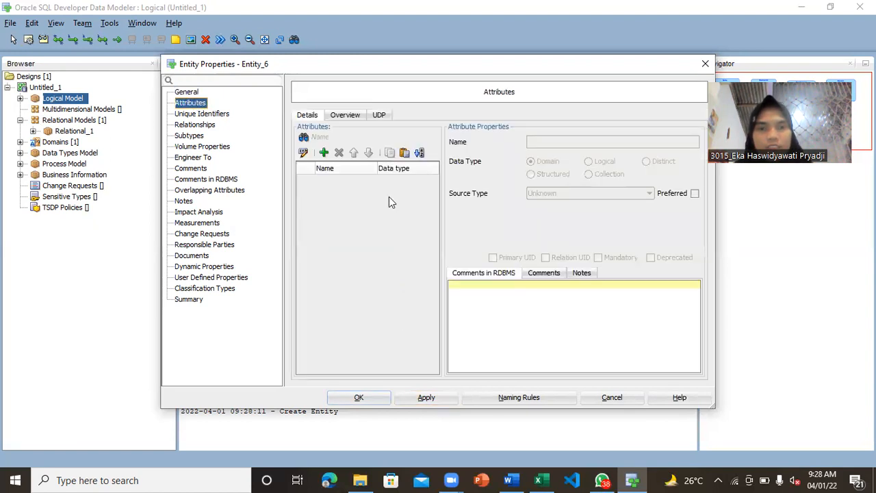
left_click(324, 152)
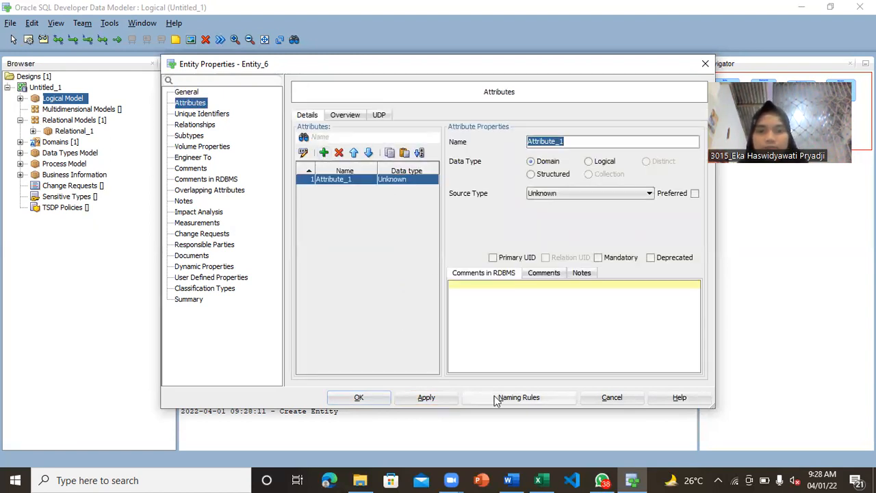
mouse_move(536, 478)
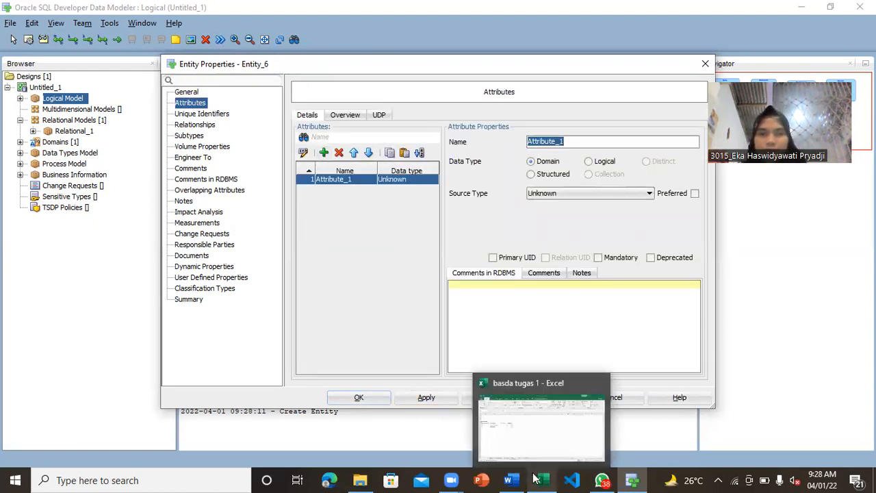
left_click(545, 425)
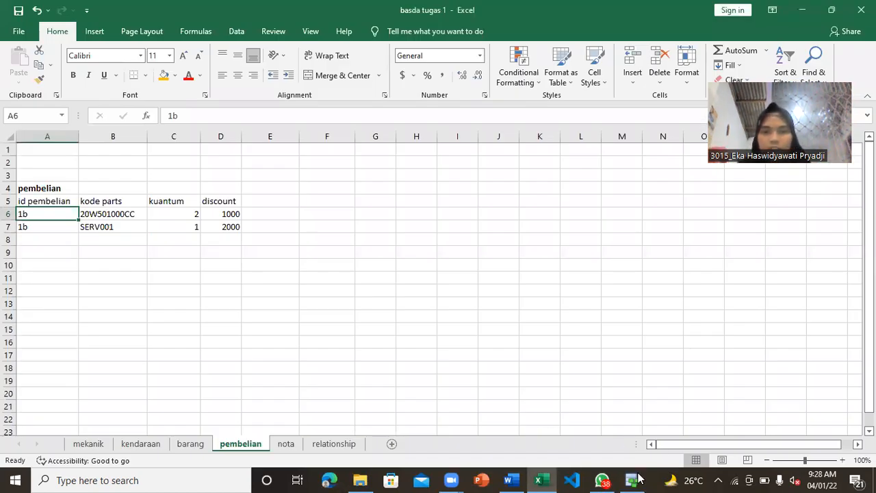
left_click(620, 428)
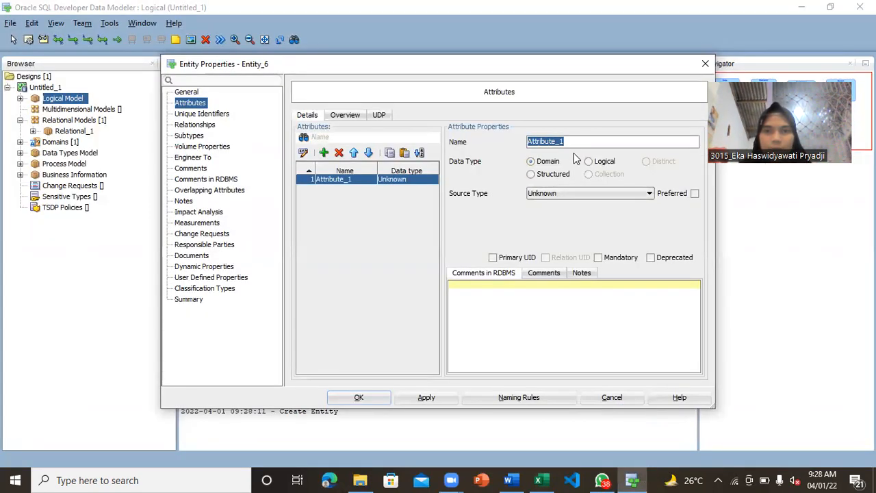
key("BackSpace")
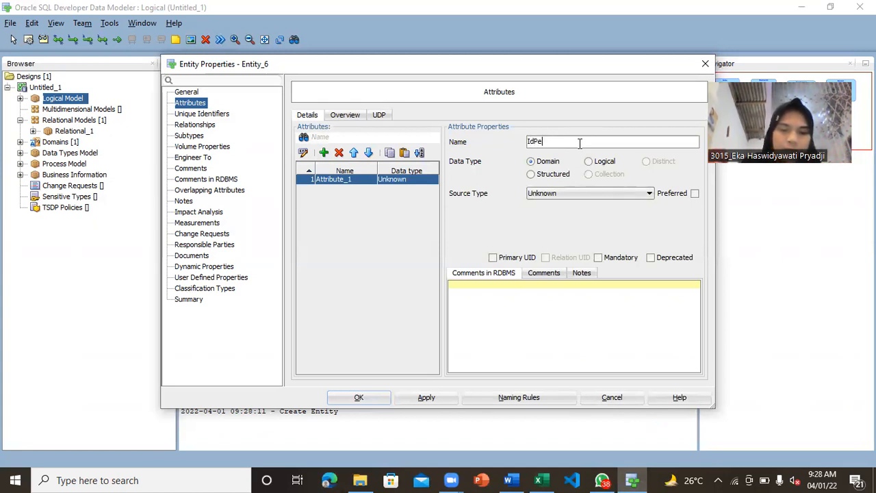
type("IdPembelian")
Step: Give IdPembelian the logical source type Integer, mark it as Primary UID, and apply the settings
left_click(588, 161)
left_click(599, 193)
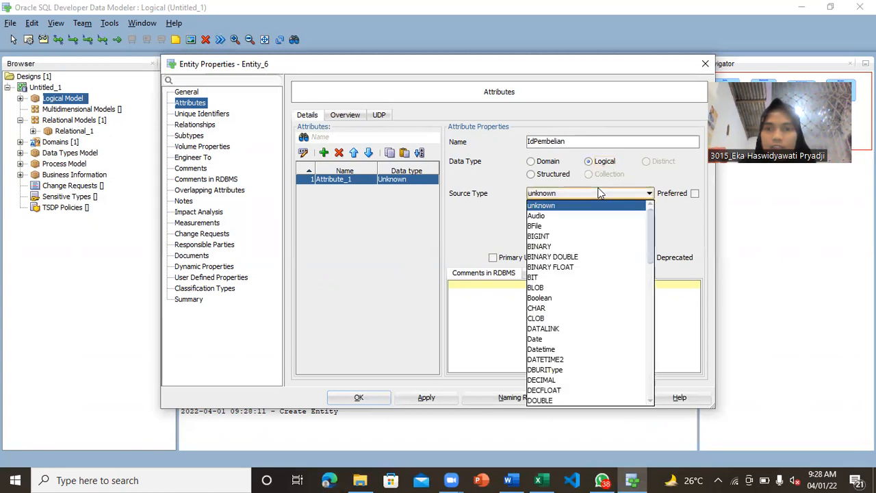
left_click_drag(652, 235, 657, 356)
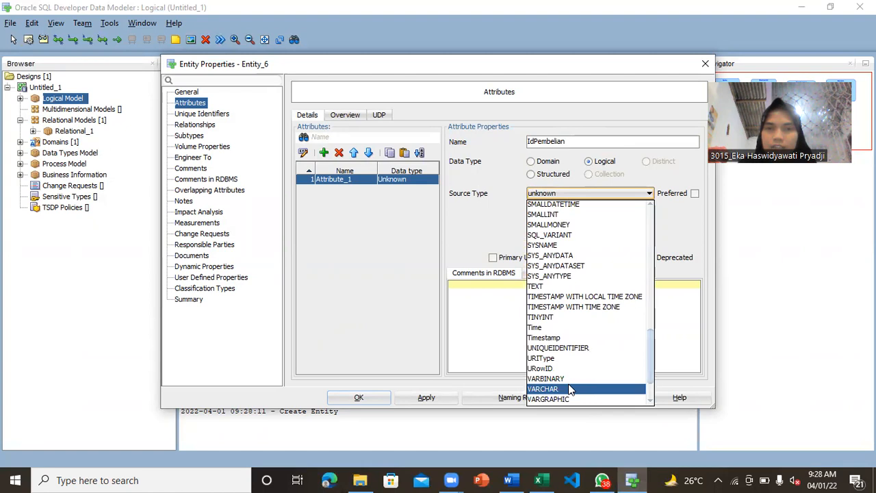
left_click_drag(651, 372, 647, 319)
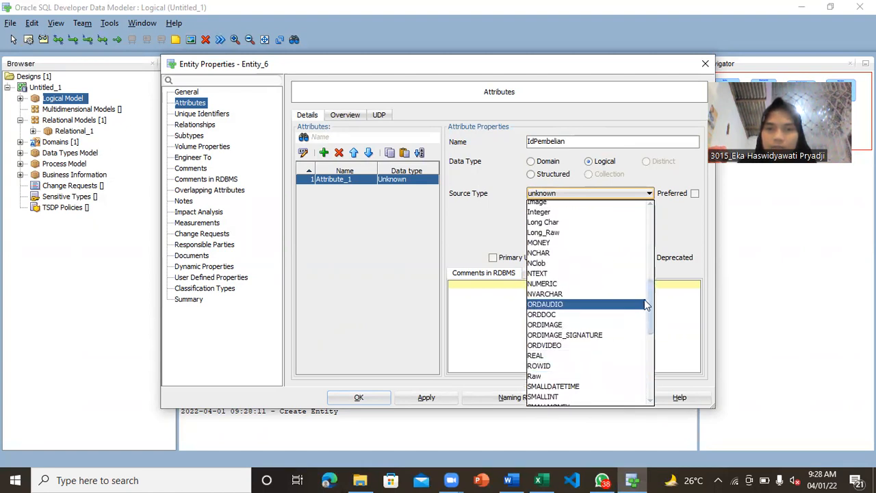
left_click(646, 294)
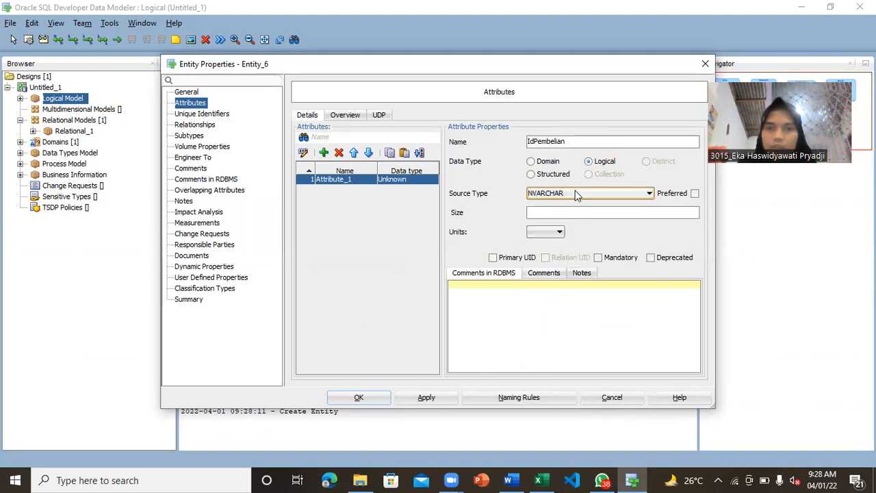
left_click(575, 193)
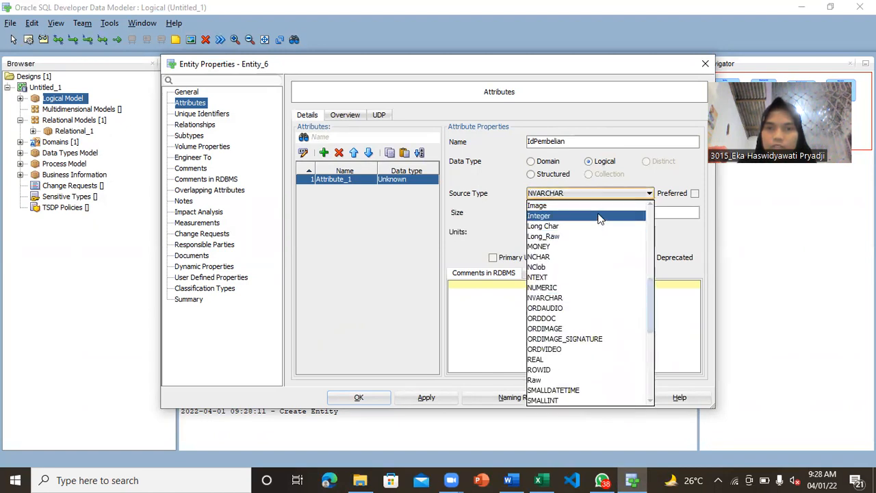
left_click(599, 217)
left_click(492, 258)
left_click(448, 396)
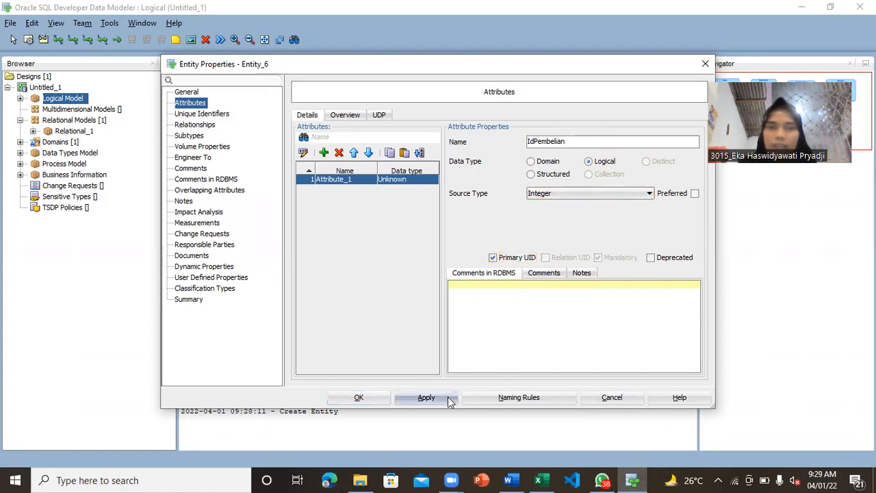
Step: Add a second attribute named Kuantum to Pembelian, checking the column name on the pembelian sheet in Excel
left_click(324, 152)
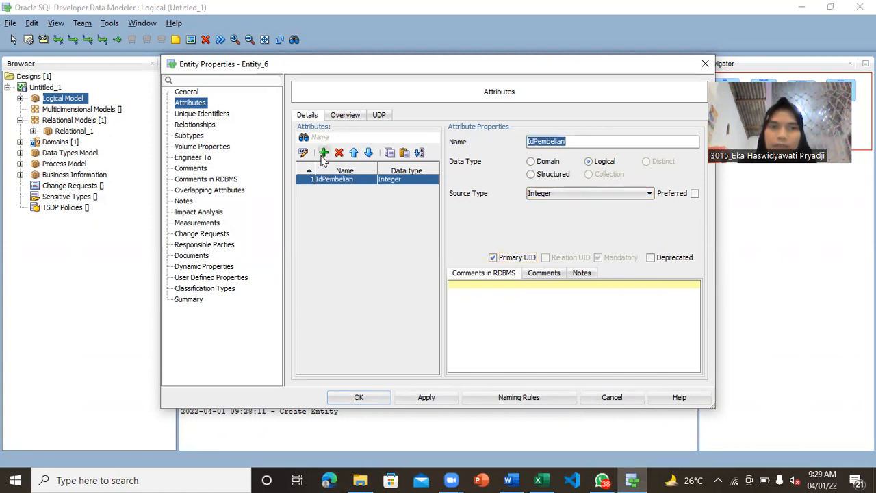
mouse_move(538, 480)
left_click(544, 423)
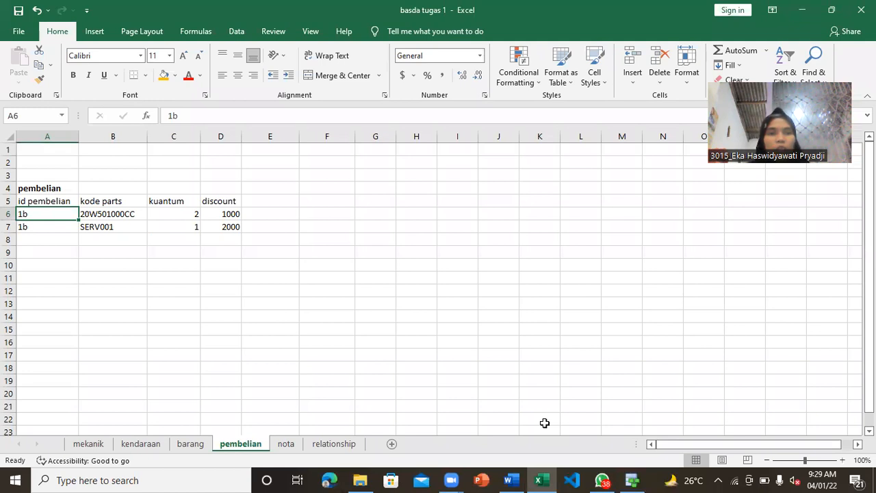
mouse_move(633, 480)
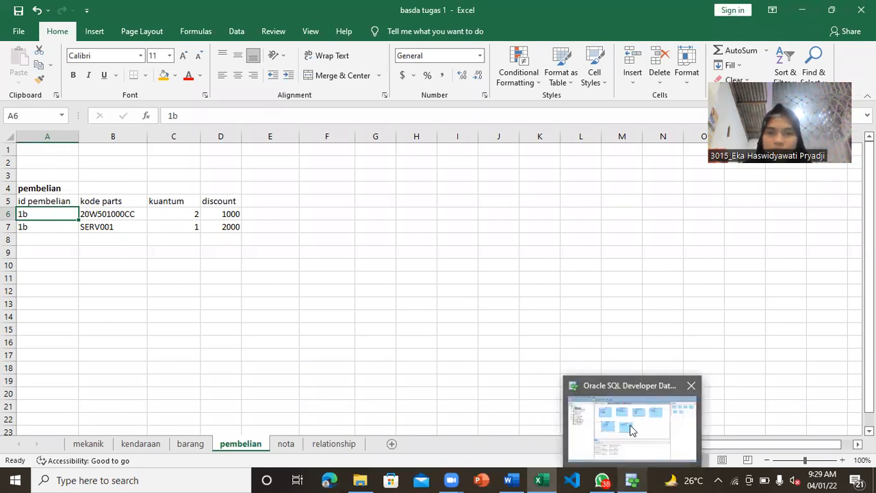
left_click(633, 429)
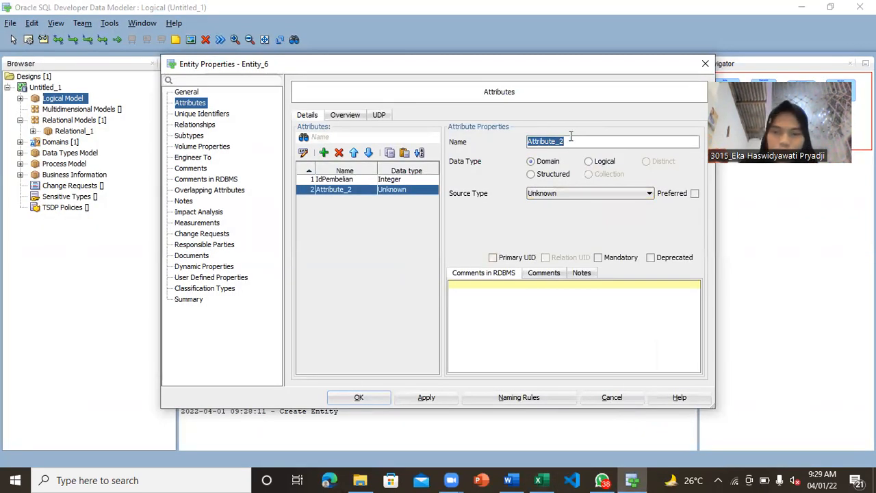
key("BackSpace")
type("Kuantum")
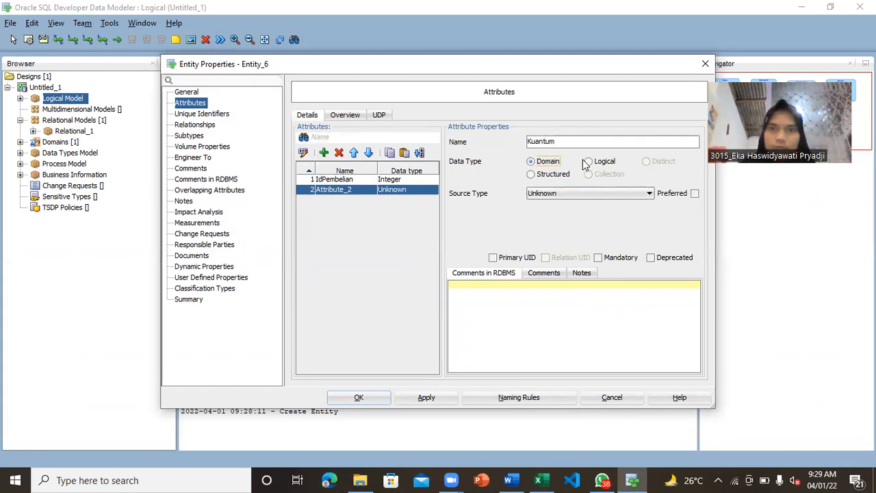
Step: Set Kuantum's data type to Logical with source type Integer
left_click(587, 162)
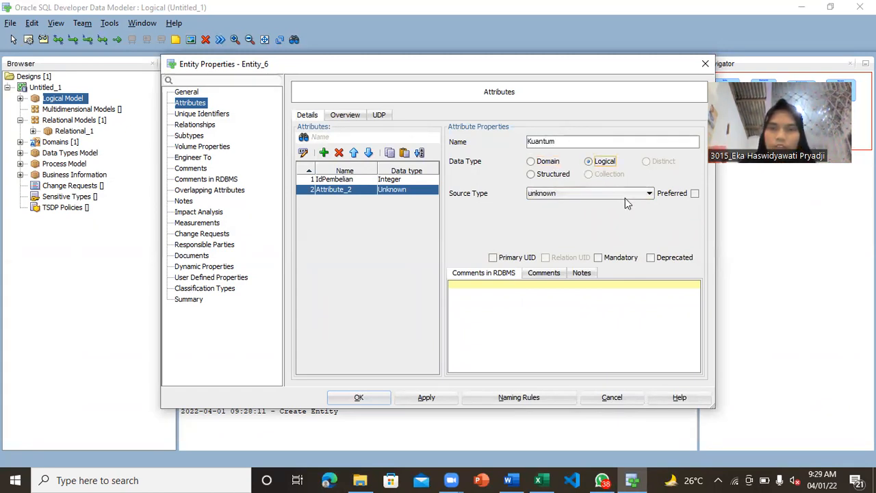
left_click(625, 194)
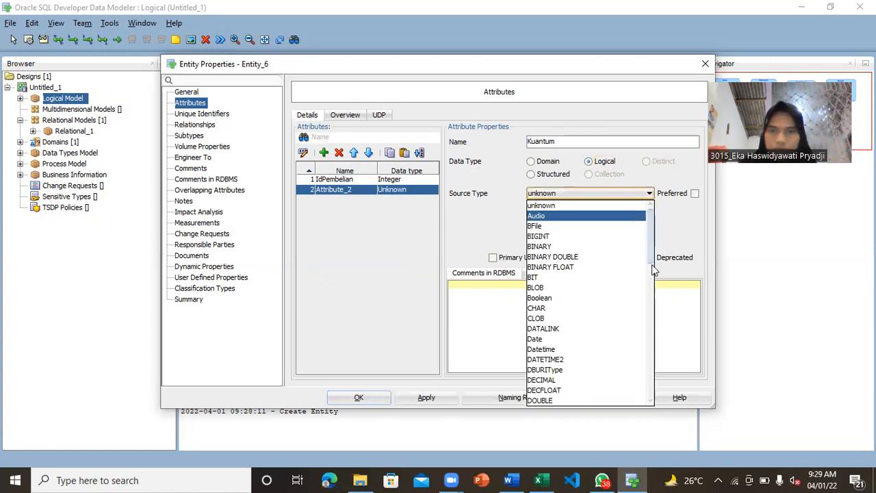
left_click_drag(651, 253, 652, 315)
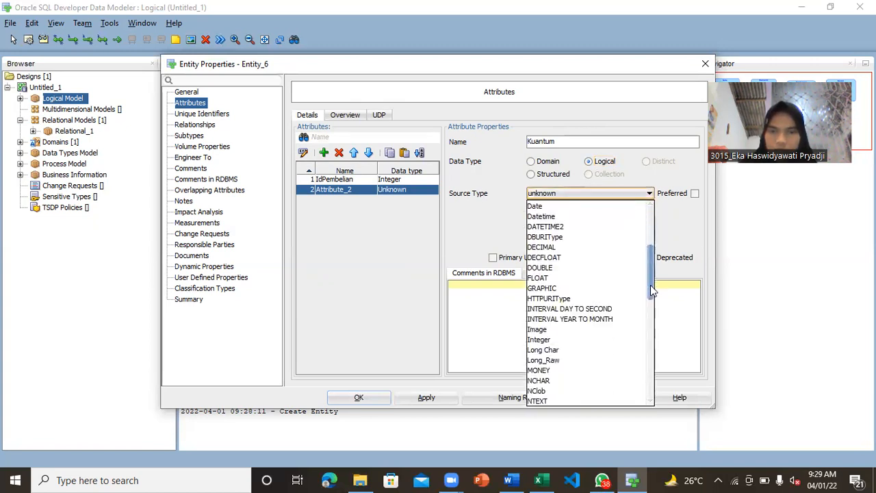
left_click(571, 338)
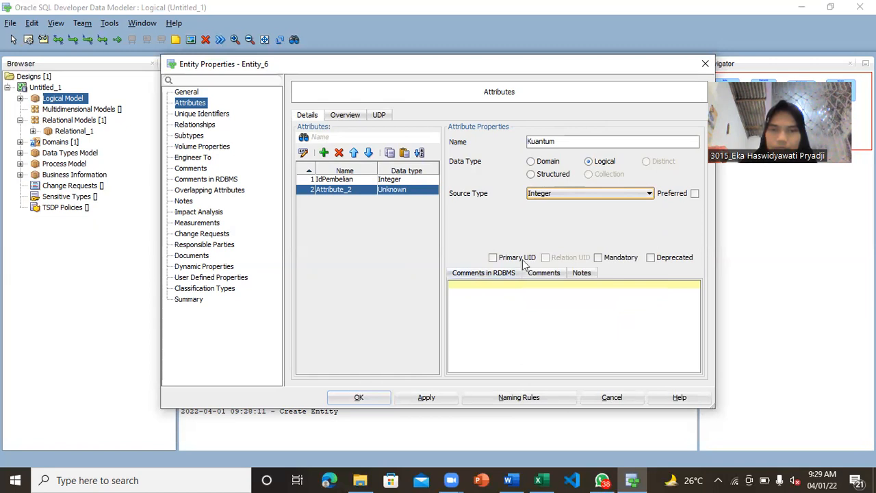
Step: Mark Kuantum as Mandatory, apply the settings, and add a third attribute named Discount to Pembelian
left_click(598, 258)
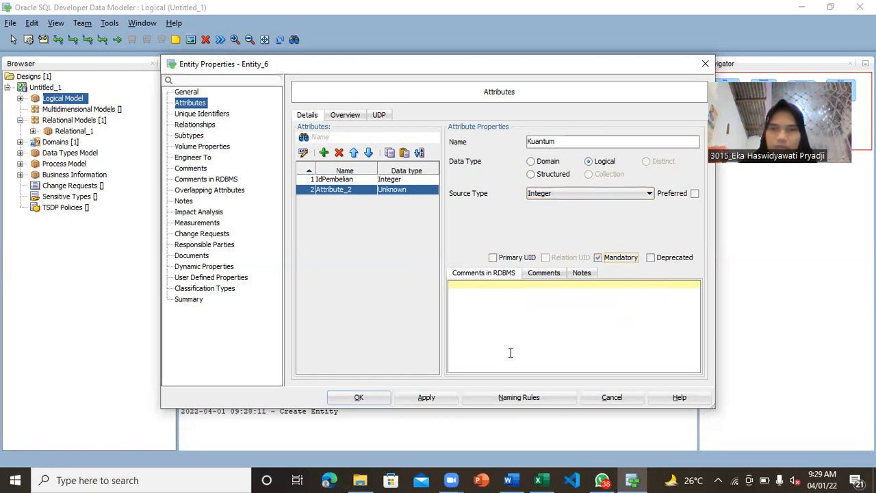
left_click(450, 399)
left_click(324, 152)
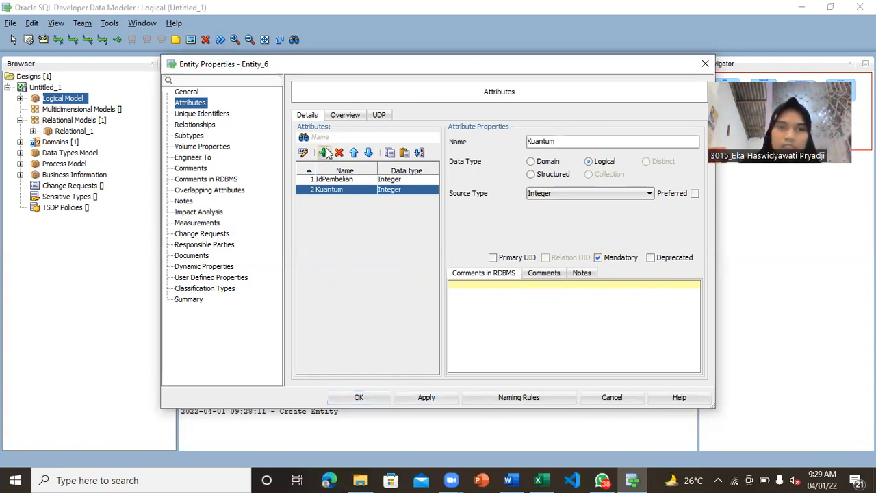
key("BackSpace")
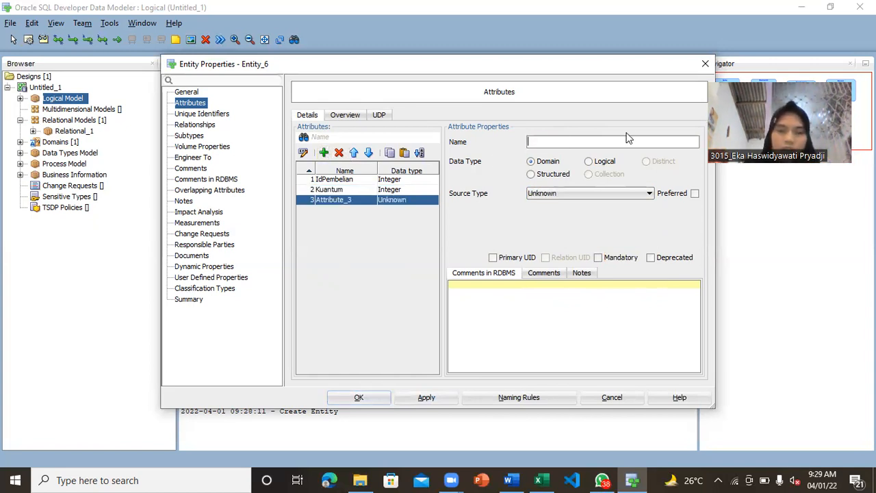
type("Discount")
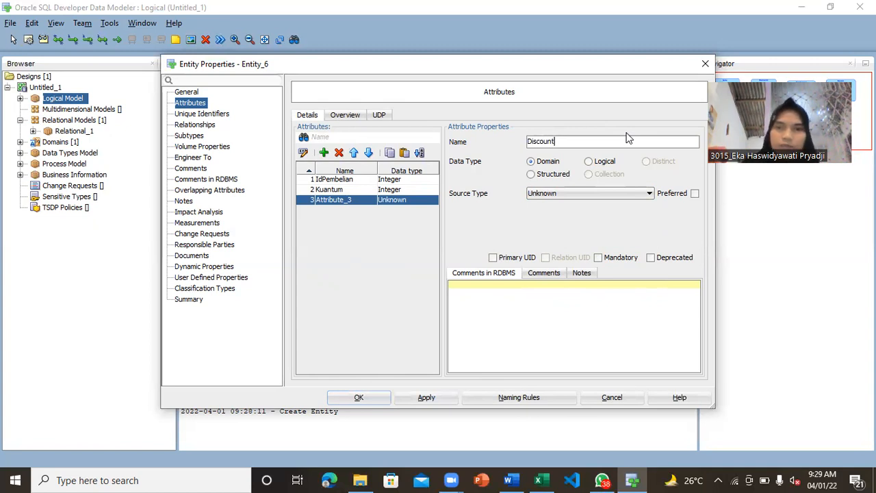
Step: Give Discount the logical source type Integer, apply it, and close the Pembelian entity's properties
left_click(601, 163)
left_click(618, 198)
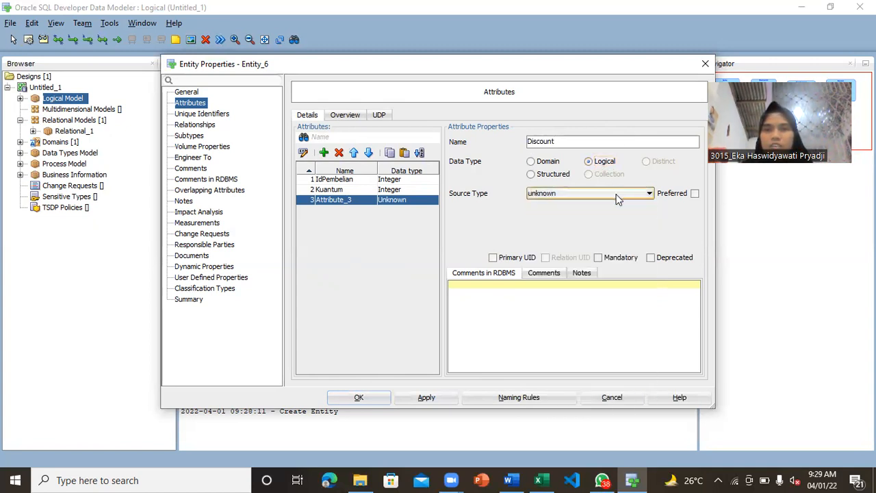
left_click(622, 194)
left_click_drag(649, 233, 647, 274)
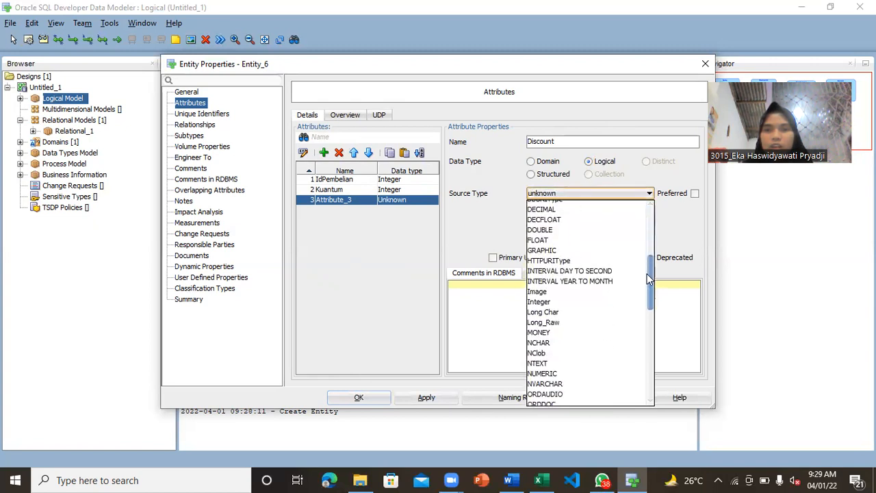
left_click(572, 298)
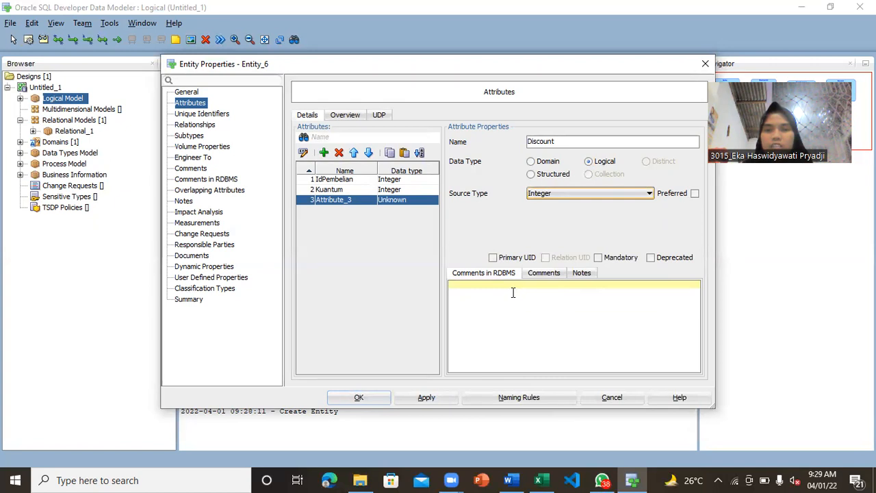
left_click(443, 400)
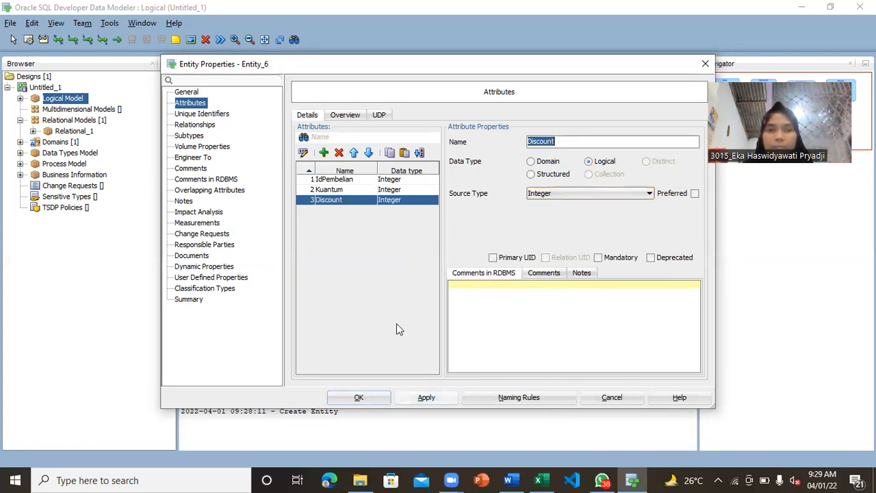
left_click(349, 393)
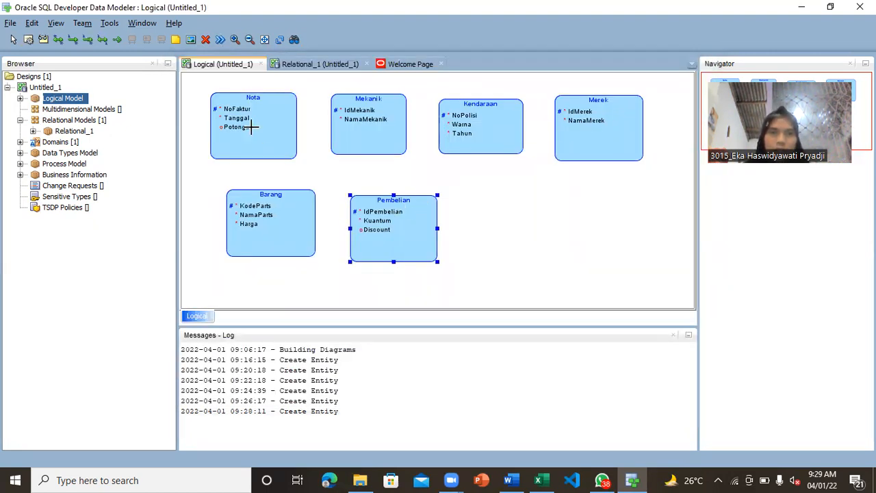
Step: Rearrange the diagram by swapping the positions of Nota and Mekanik and shifting Barang and Pembelian to the right
left_click_drag(398, 228, 502, 238)
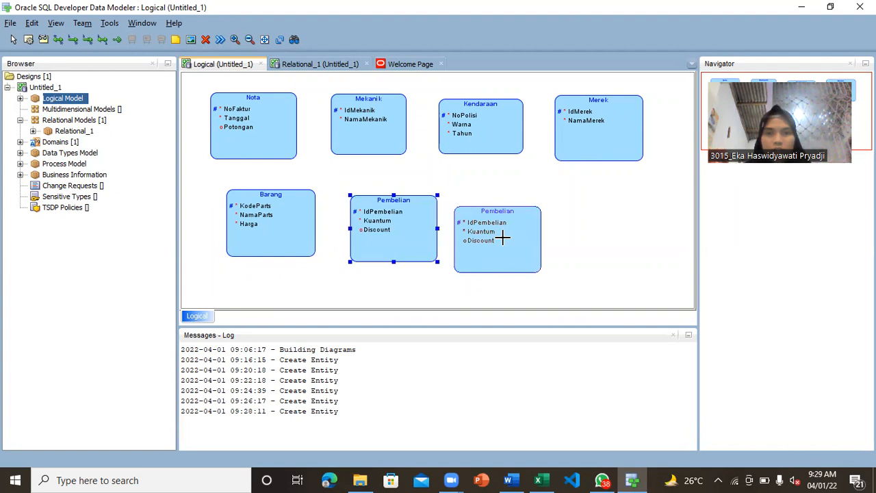
left_click_drag(248, 211, 312, 242)
left_click_drag(252, 138, 406, 212)
left_click_drag(363, 121, 252, 124)
left_click_drag(413, 200, 385, 133)
Step: Enlarge the Mekanik entity slightly and widen the gaps around Nota by moving Mekanik left and Kendaraan right
left_click(274, 122)
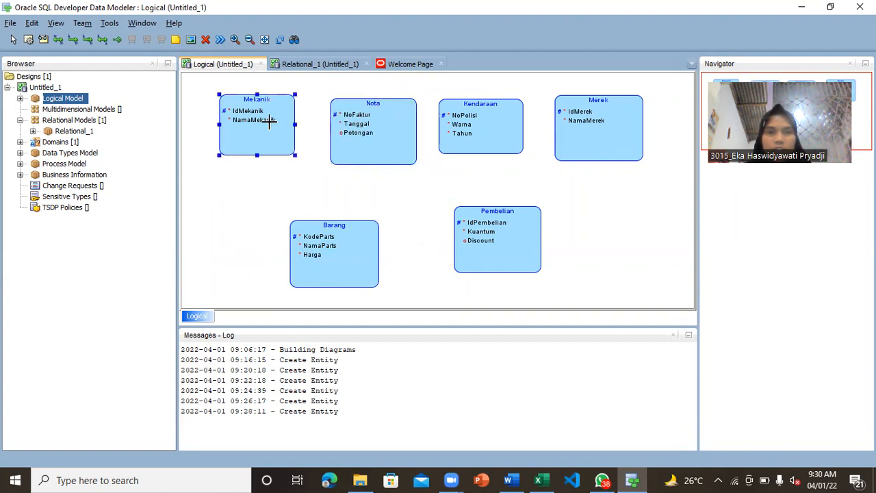
left_click_drag(295, 154, 304, 163)
left_click(363, 147)
left_click_drag(276, 137, 253, 139)
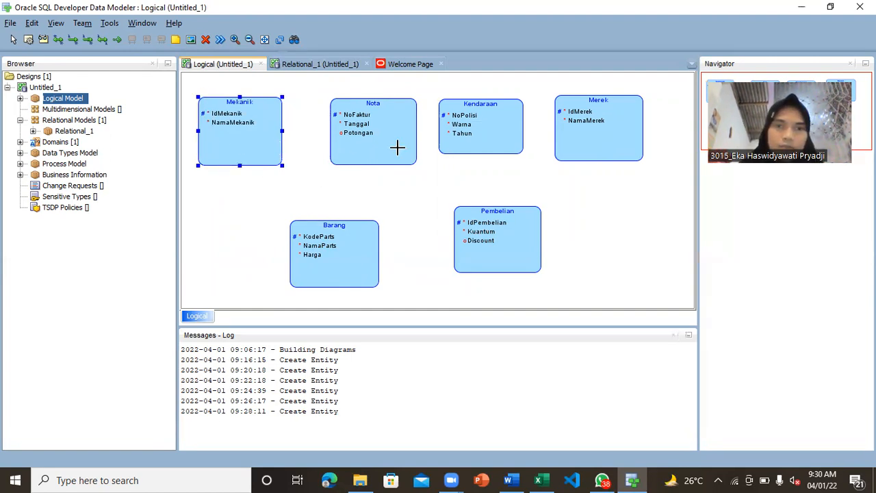
left_click_drag(439, 147, 468, 159)
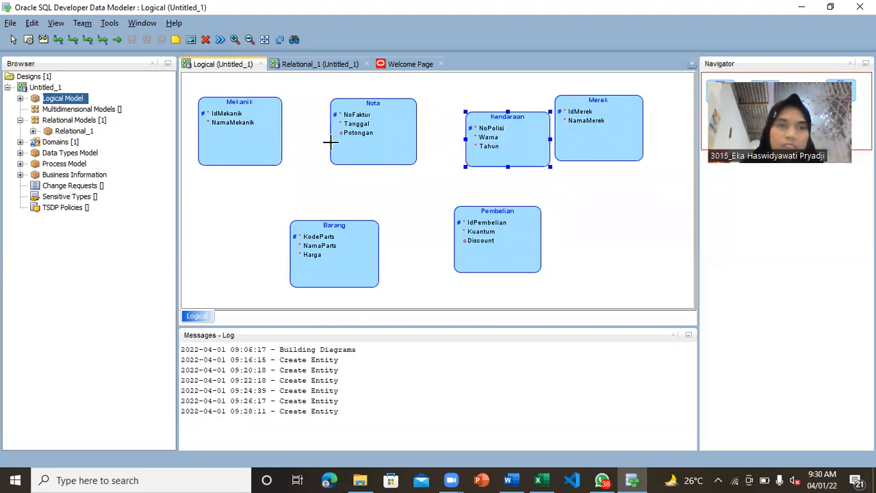
Step: Try to draw a 1:N relation from Mekanik to Nota
left_click(73, 39)
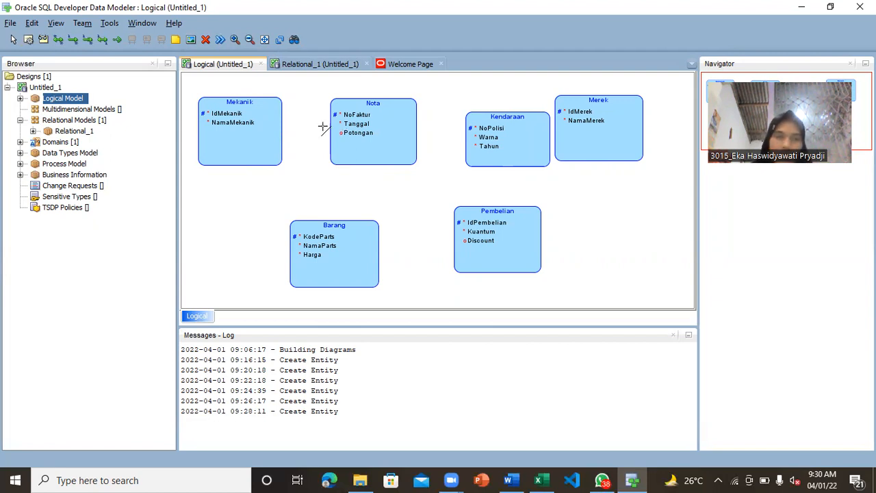
left_click(276, 135)
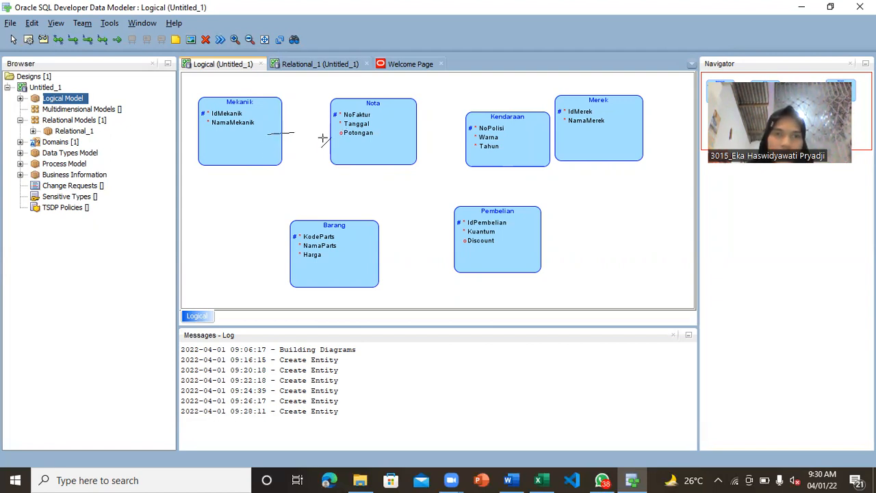
left_click(338, 138)
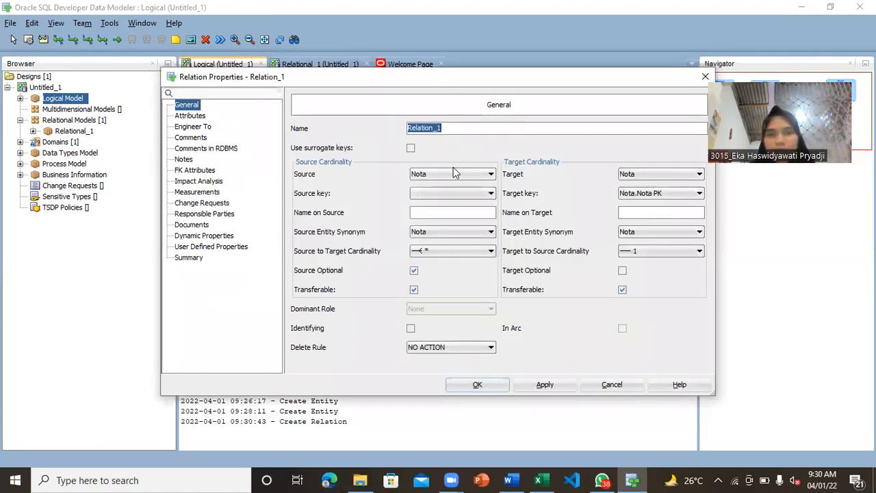
Step: Set Relation_1's name on source to Terdapat and its name on target to Bagian dari, and save the relation
left_click(453, 212)
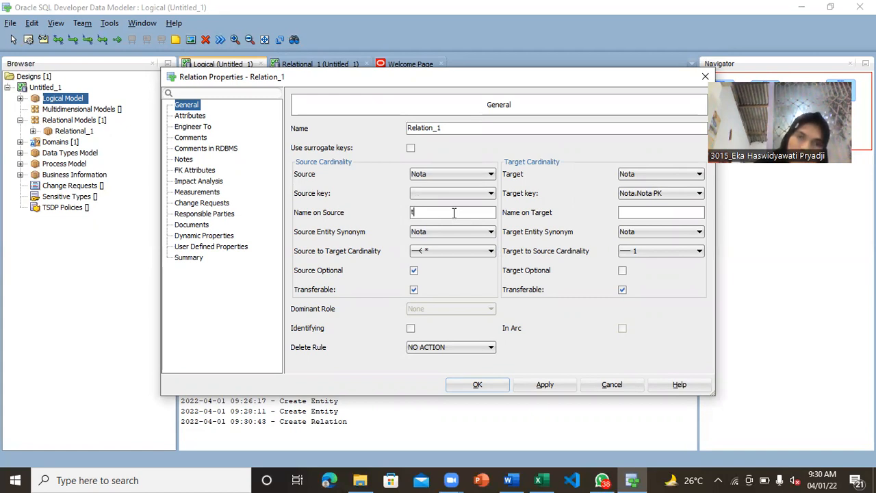
type("Terdapat")
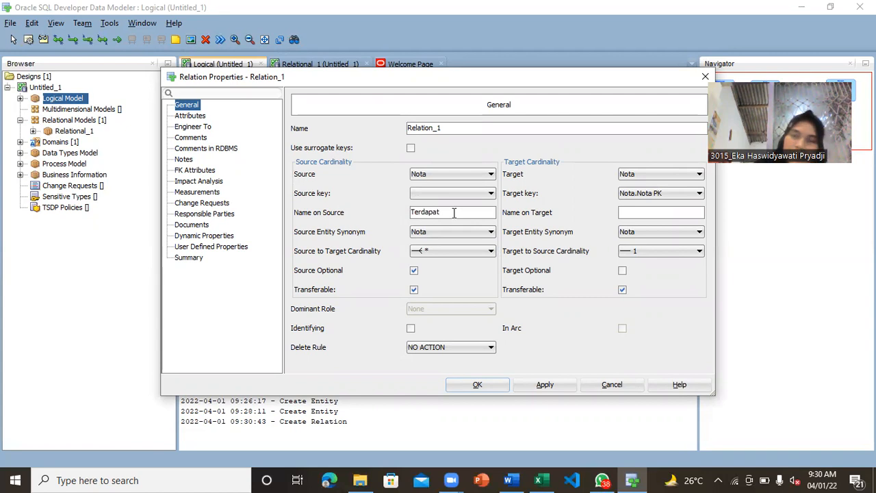
left_click(634, 211)
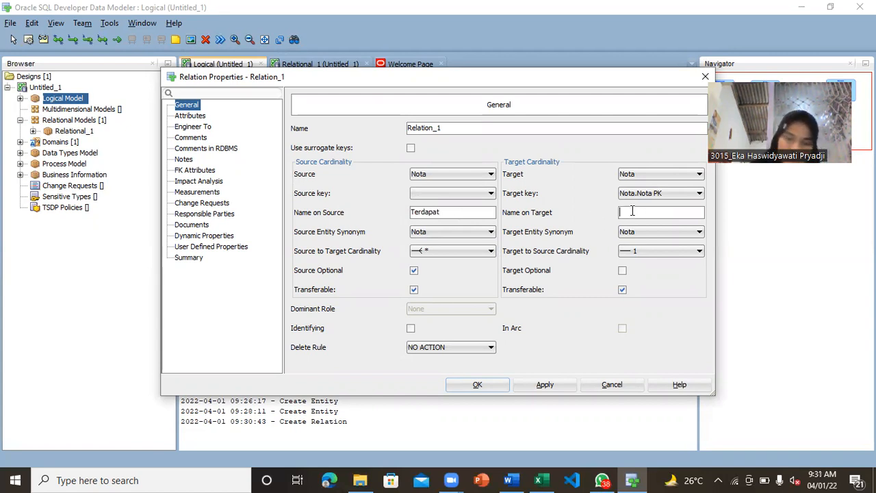
type("Bag")
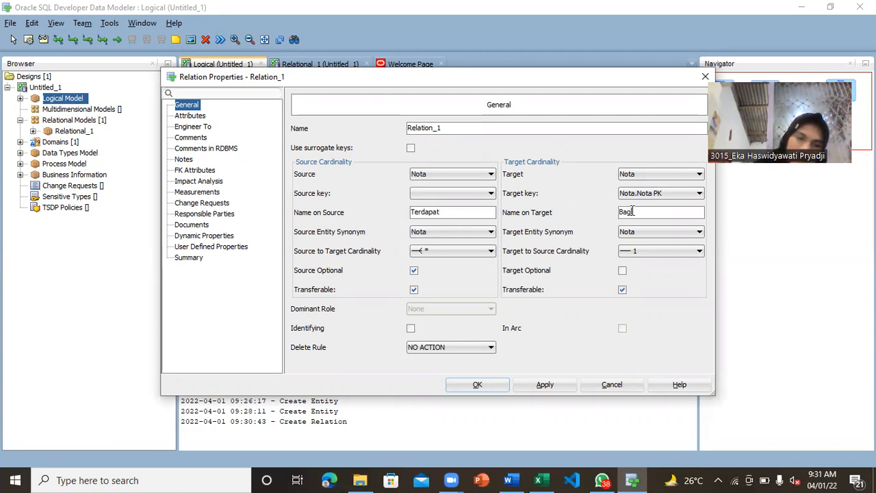
type("ian dari")
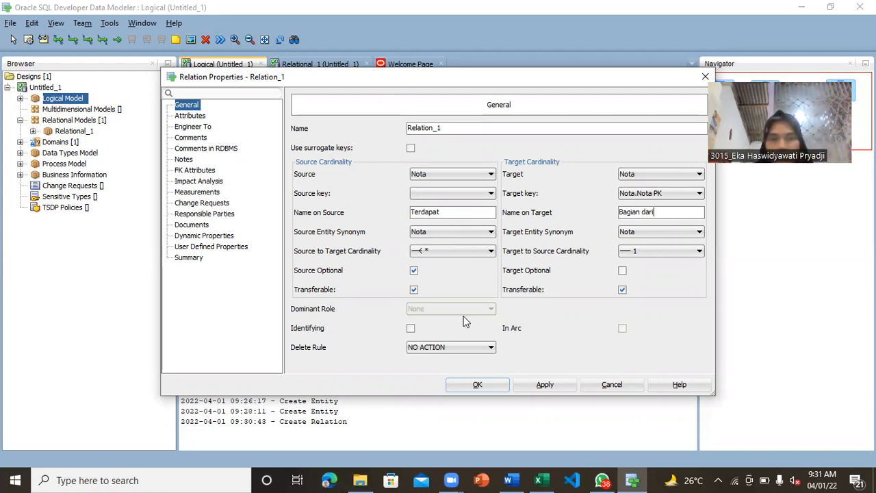
left_click(540, 385)
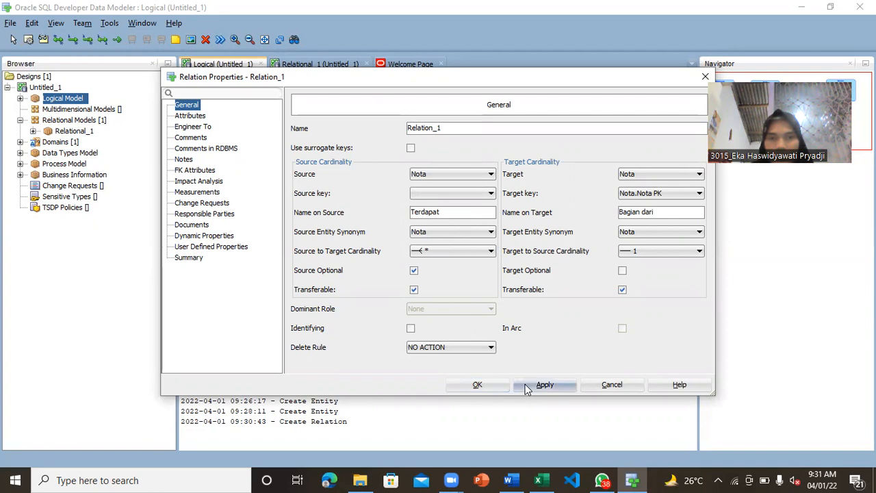
left_click(489, 389)
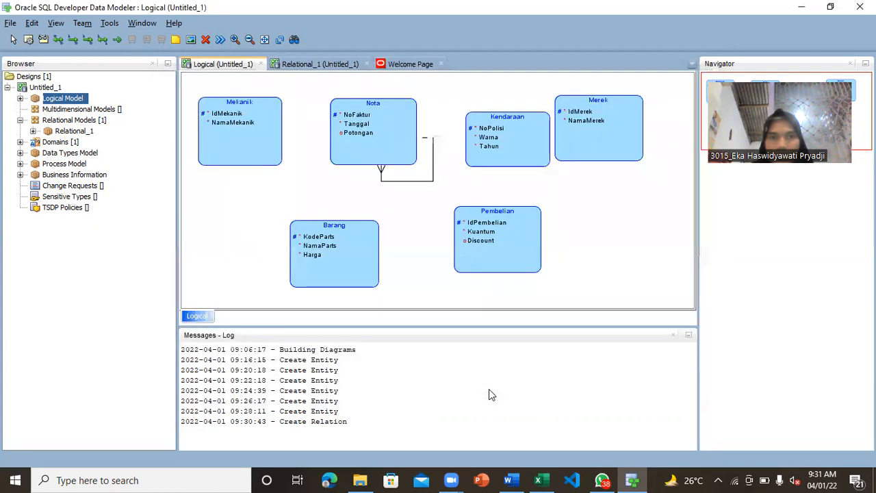
Step: Delete the relation that links Nota to itself
left_click(434, 143)
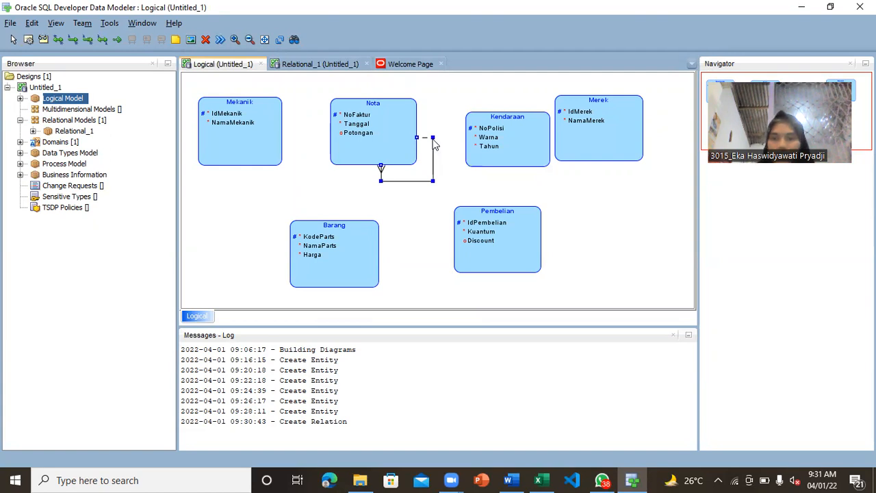
key("Delete")
left_click(445, 266)
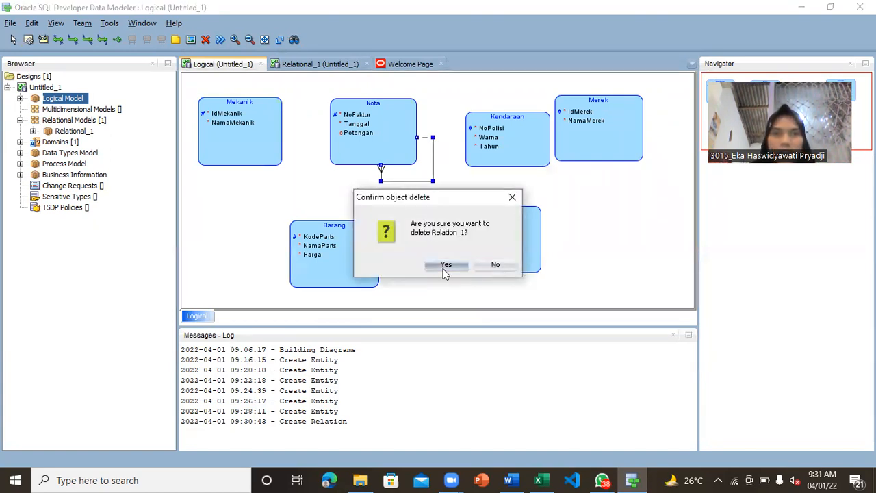
Step: Create a 1:N relation with Mekanik as the source and Nota as the target
left_click(73, 39)
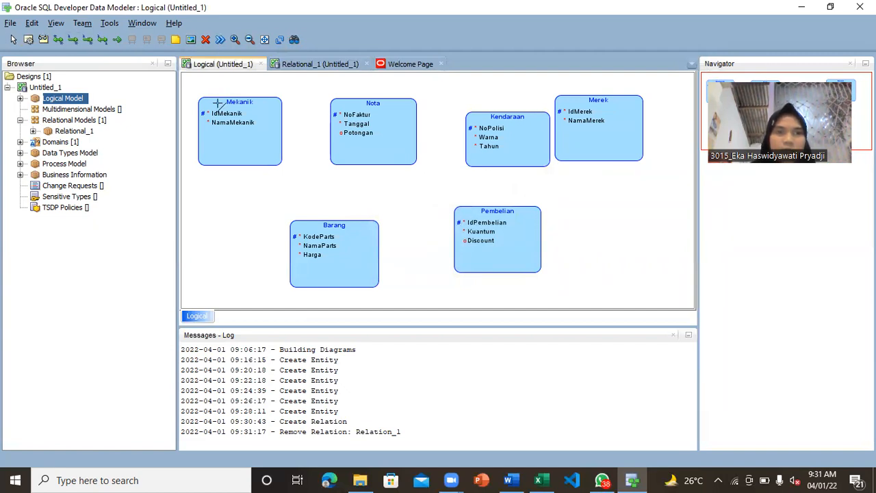
left_click(264, 129)
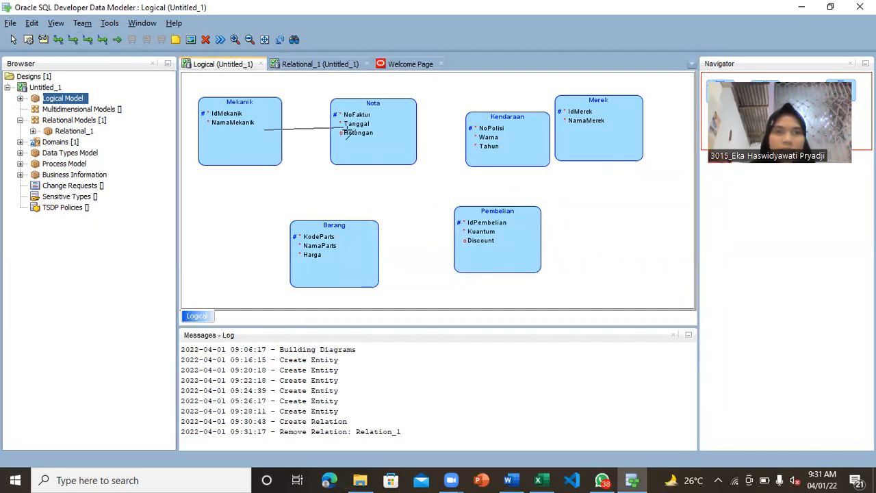
left_click(346, 130)
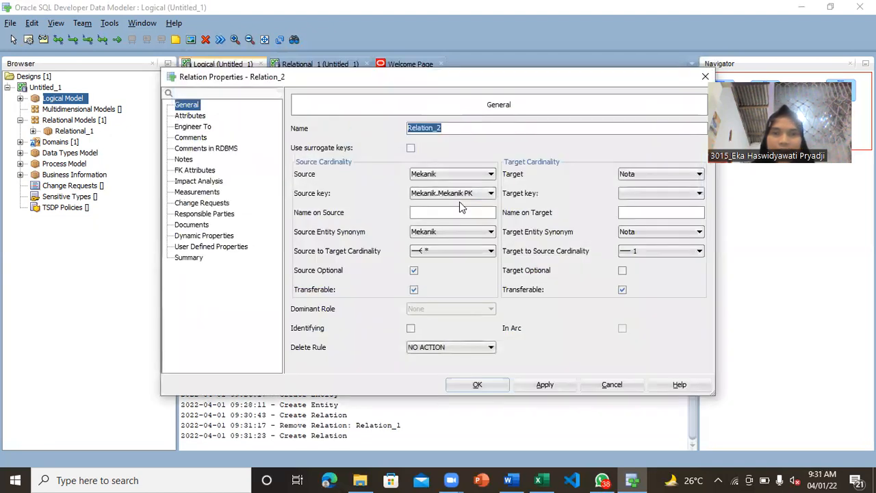
Step: Set the Mekanik–Nota relation's name on source to Bagian dari and name on target to Terdapat, and save it
left_click(444, 209)
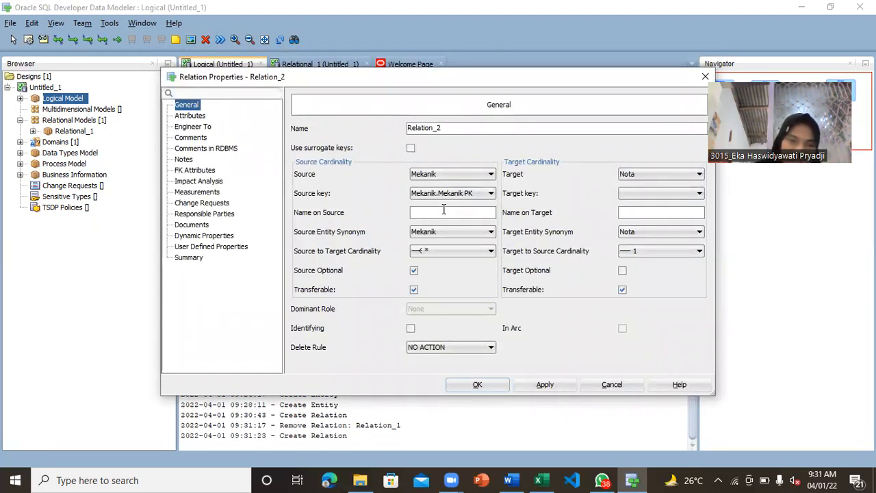
type("Bag")
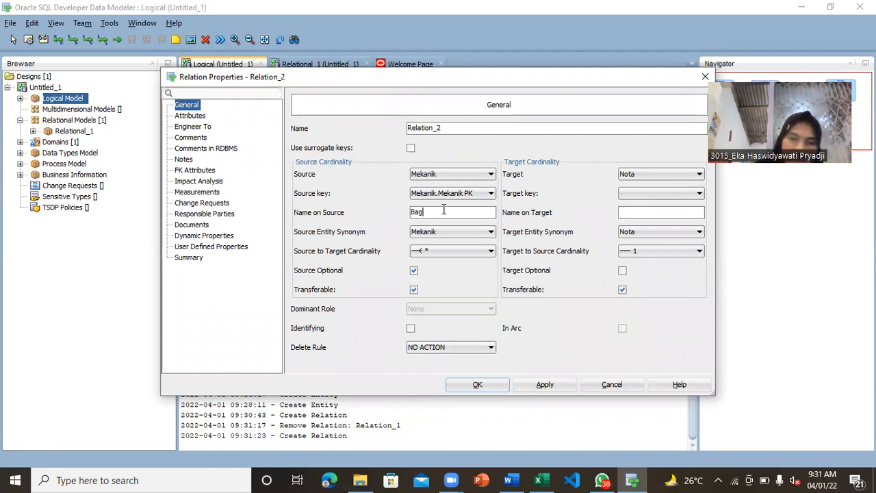
type("ian dari")
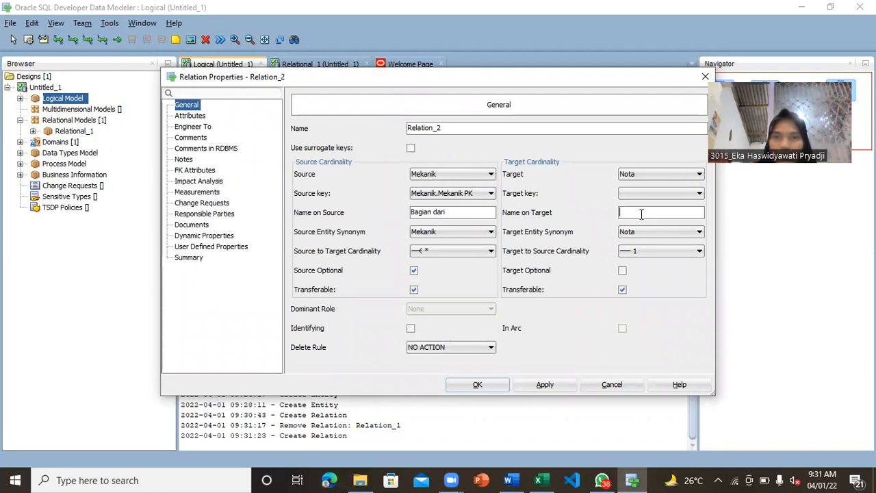
type("Terdapat")
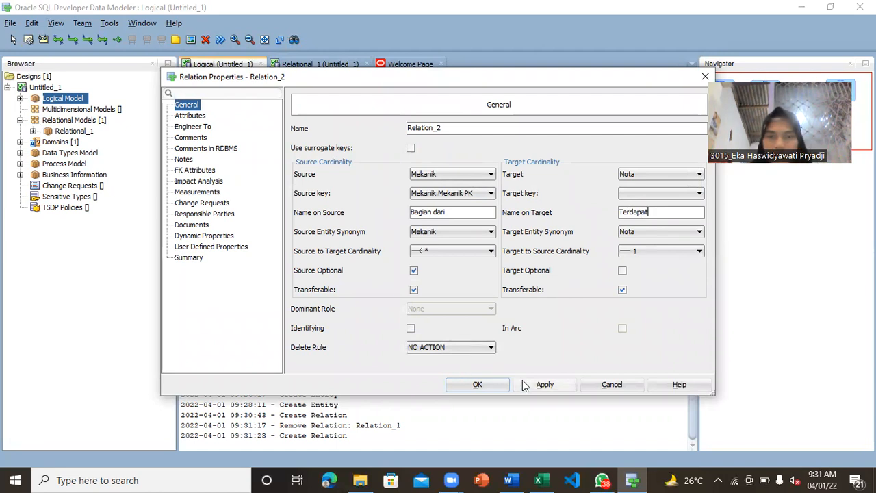
left_click(493, 387)
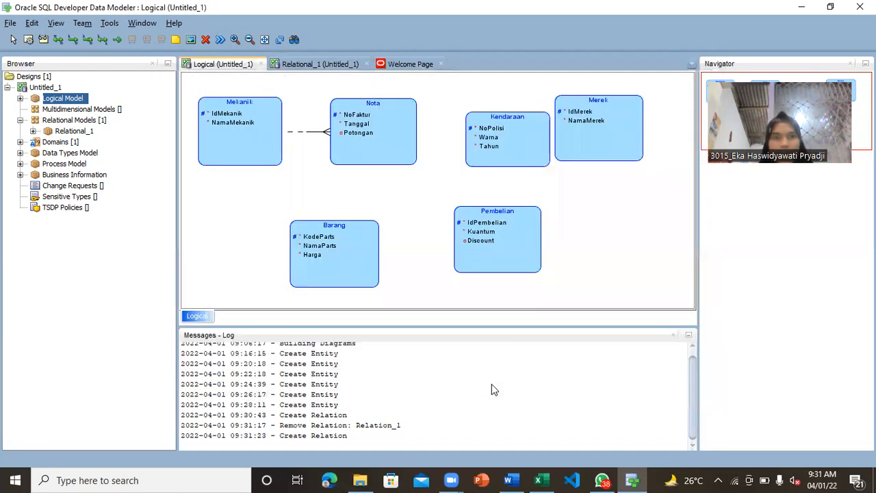
Step: Move the Nota entity further from Mekanik and show the relation labels on the logical diagram
left_click_drag(370, 130, 392, 130)
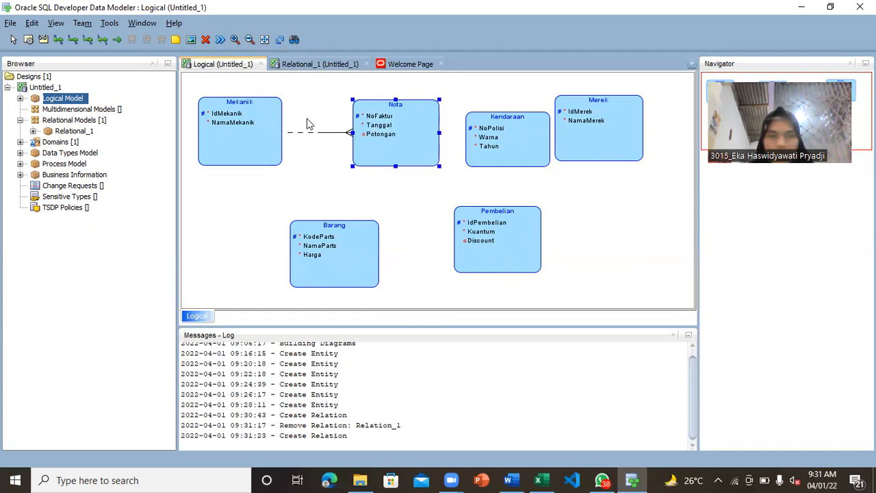
right_click(308, 121)
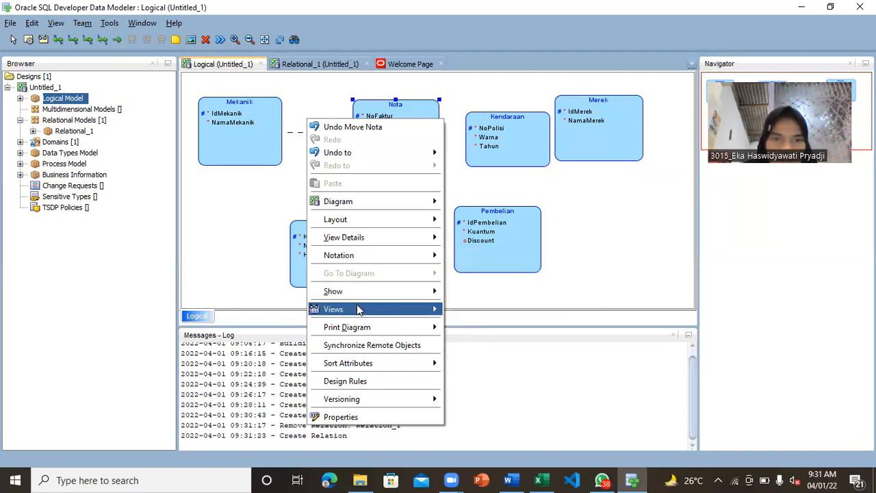
mouse_move(364, 327)
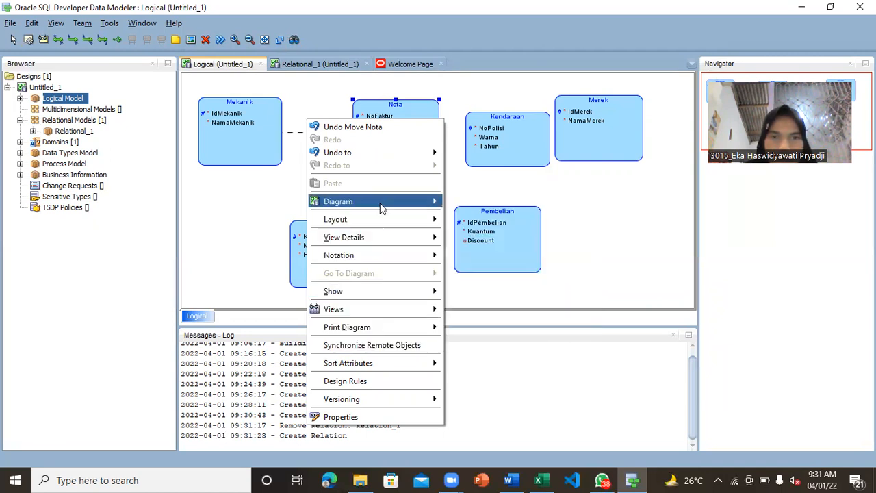
mouse_move(382, 208)
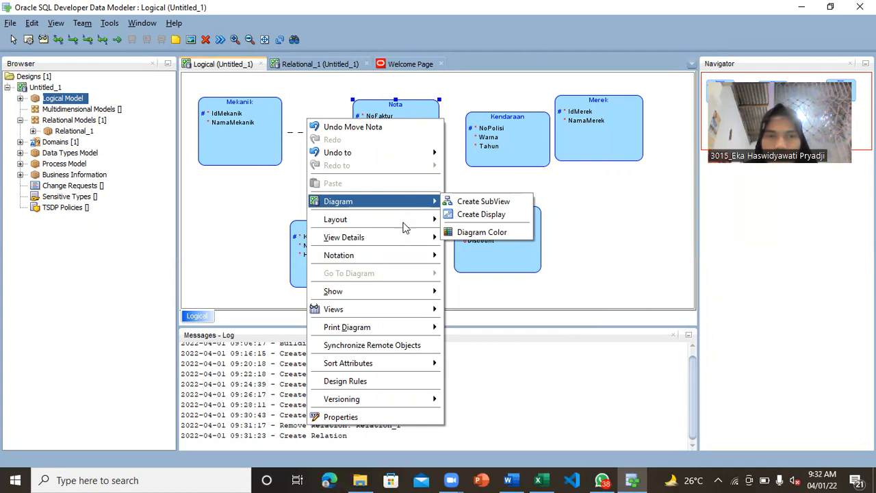
mouse_move(398, 236)
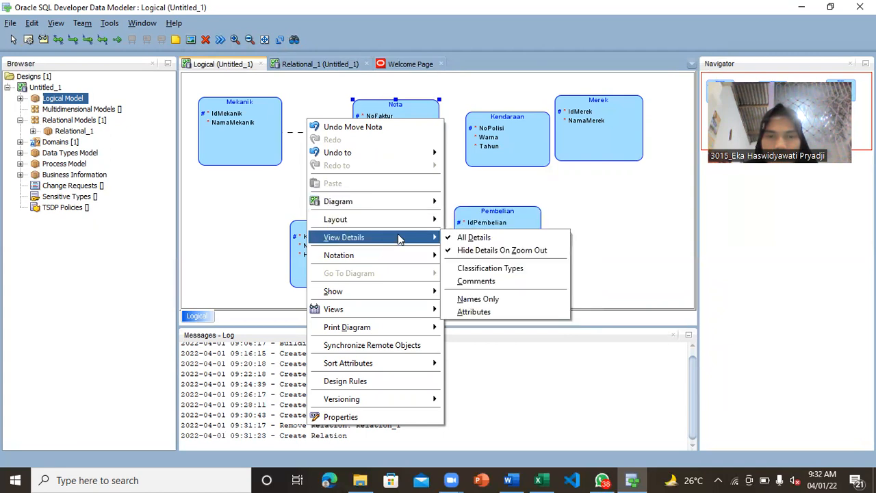
mouse_move(378, 257)
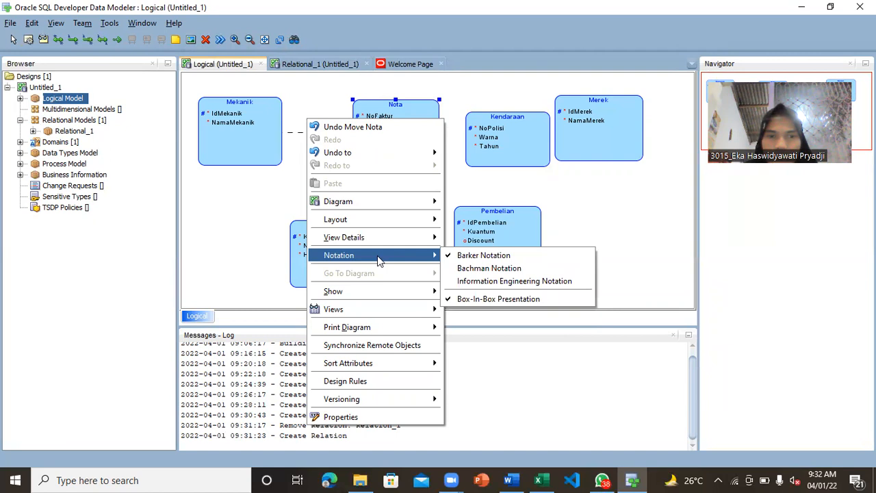
mouse_move(366, 308)
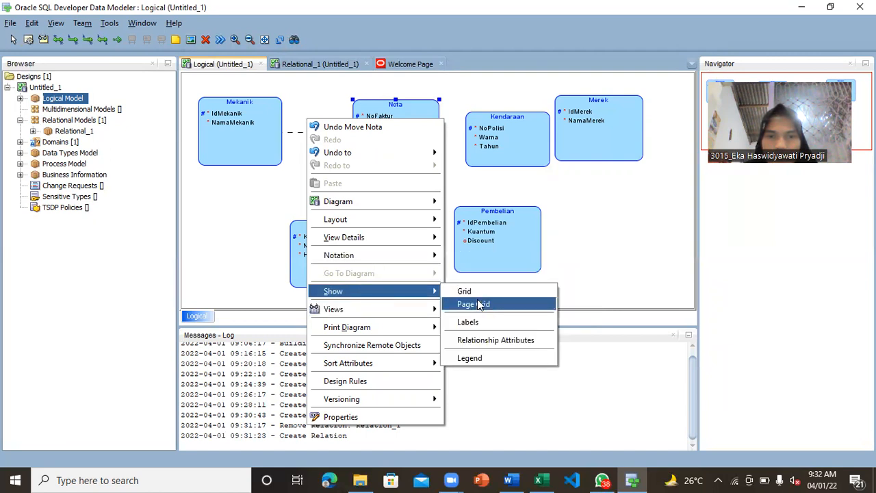
left_click(474, 323)
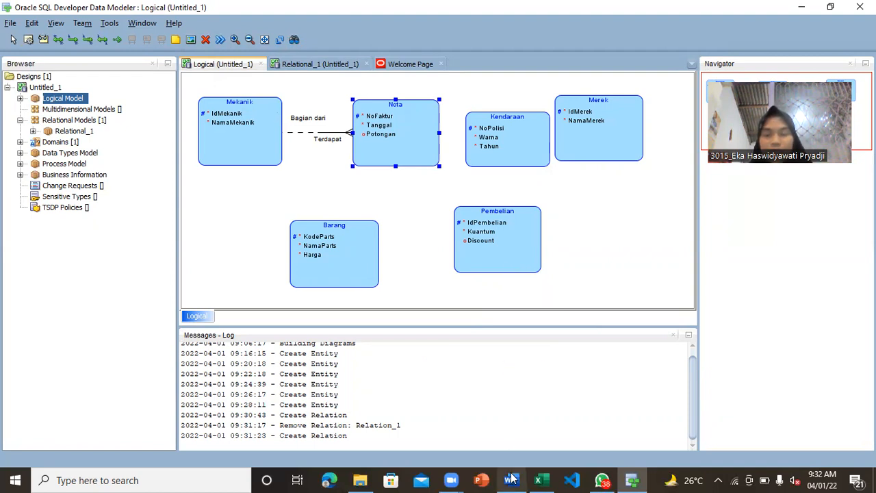
Step: Rearrange the entities, placing Merek below Mekanik, Kendaraan below Nota, and Barang and Pembelian beside Kendaraan
mouse_move(538, 480)
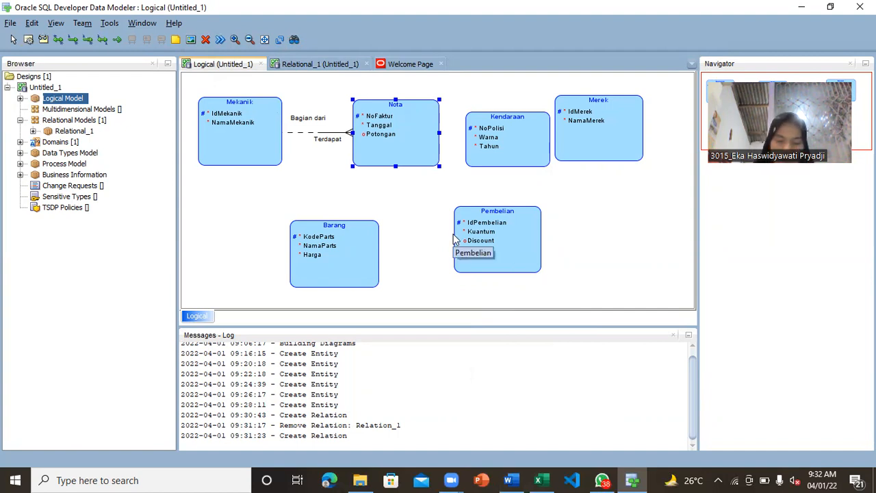
left_click_drag(493, 234, 578, 234)
left_click(347, 237)
left_click_drag(347, 243, 527, 238)
left_click_drag(520, 155, 415, 250)
left_click_drag(583, 128, 237, 230)
left_click(385, 234)
left_click_drag(385, 234, 375, 232)
left_click_drag(436, 258, 438, 270)
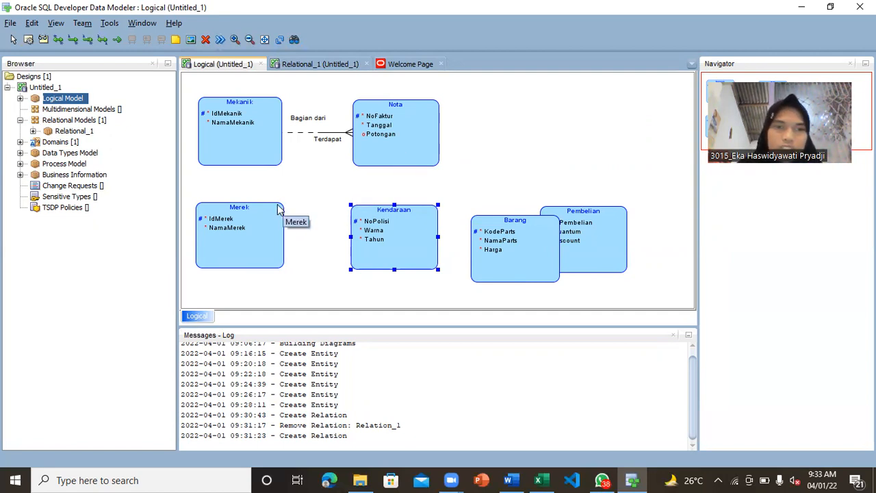
Step: Create a 1:N relation with Merek as the source and Kendaraan as the target
left_click(264, 224)
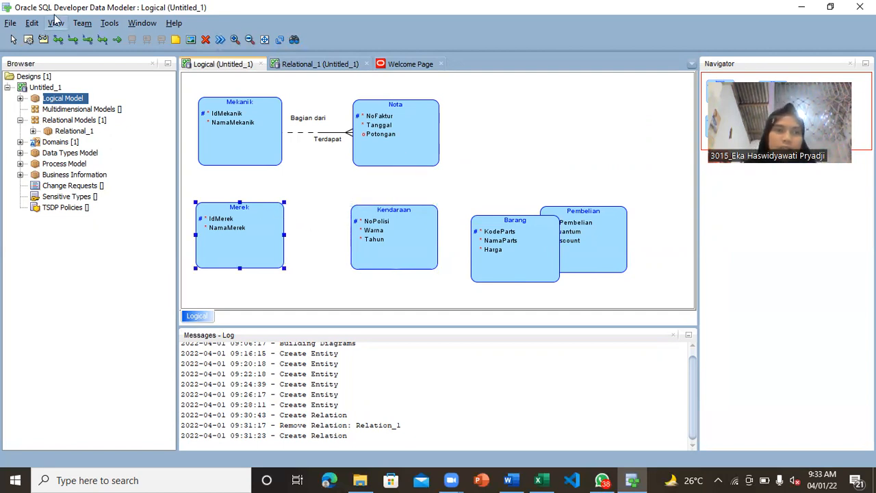
left_click(72, 40)
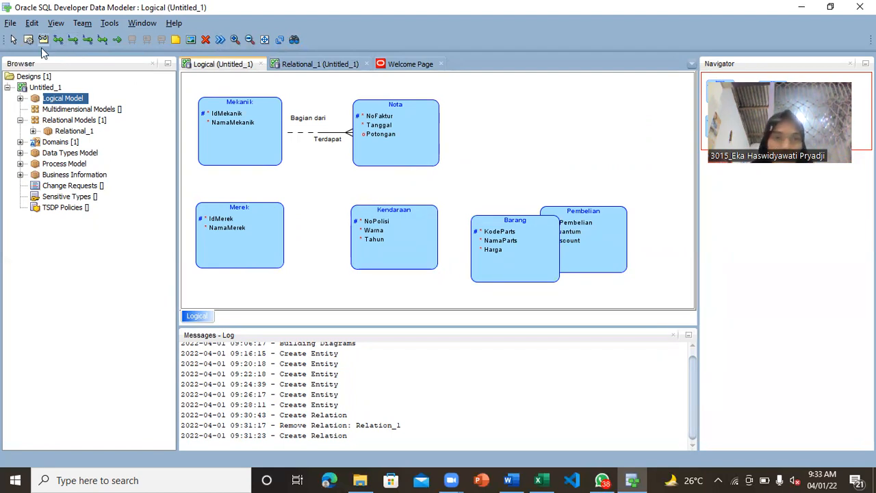
left_click(259, 221)
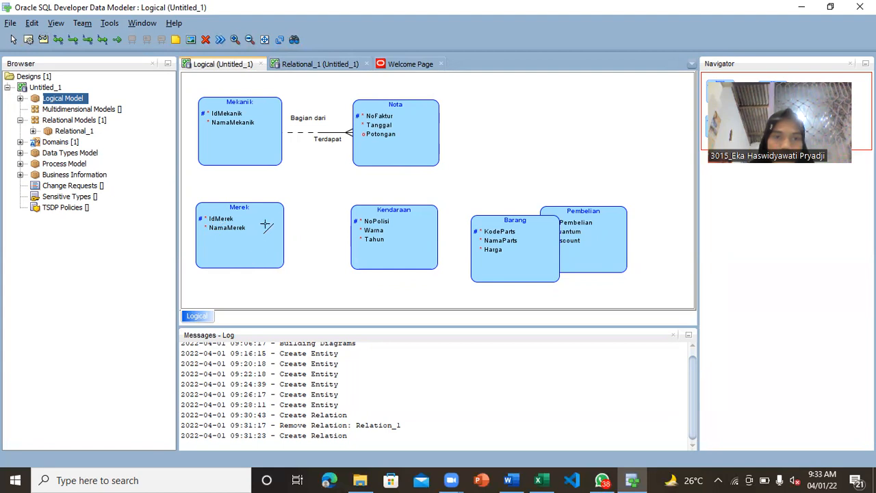
left_click(357, 223)
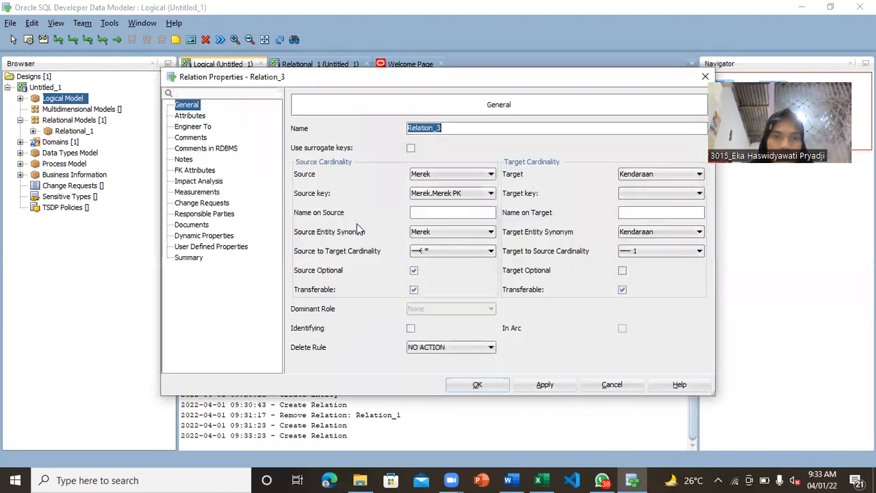
Step: Set the Merek–Kendaraan relation's name on source to Bagian dari and name on target to Memiliki, and save it
left_click(443, 214)
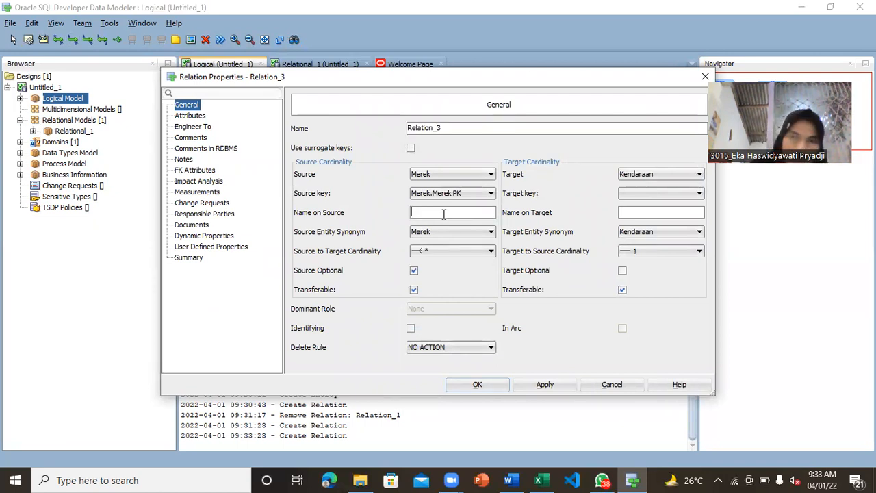
type("N")
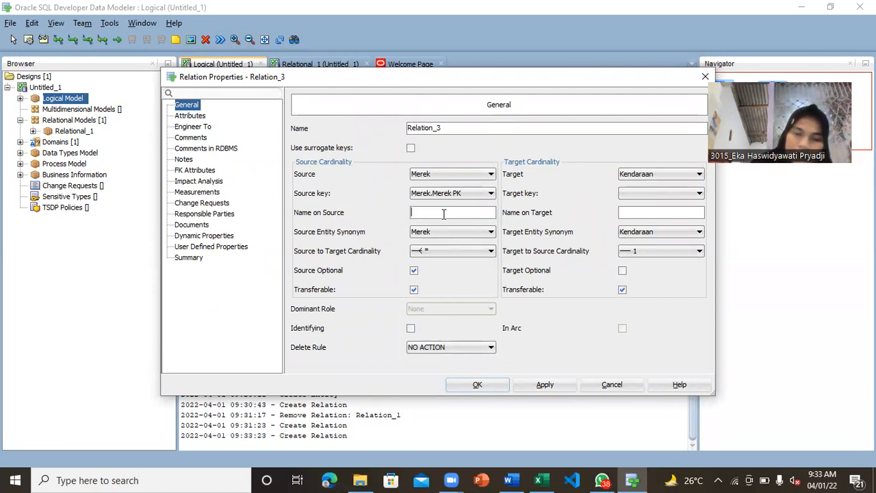
type("agian dari")
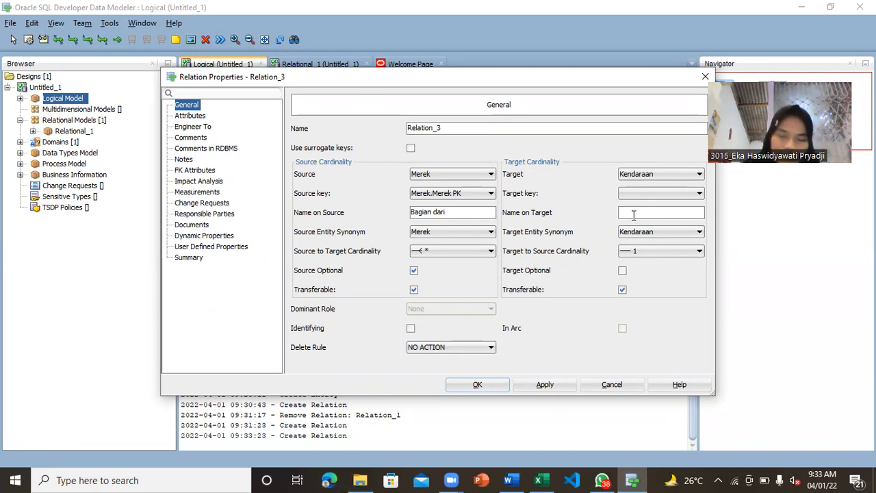
type("M")
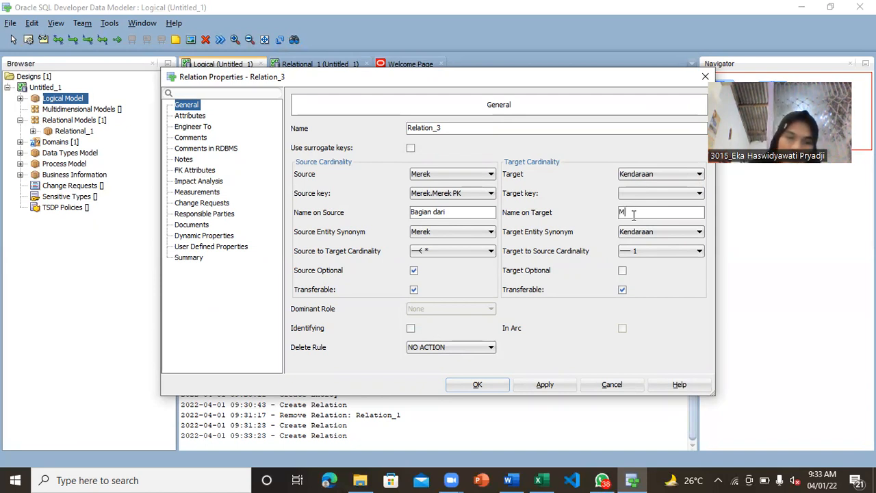
type("emiliki")
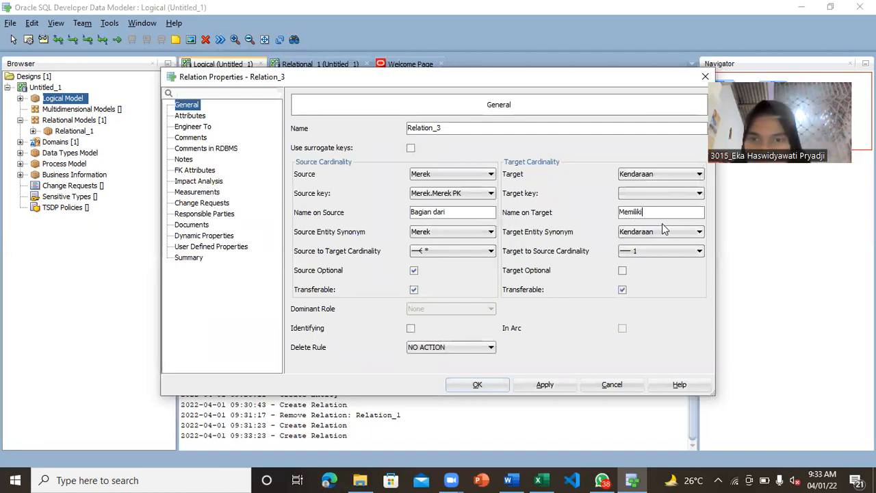
left_click(522, 388)
left_click(500, 388)
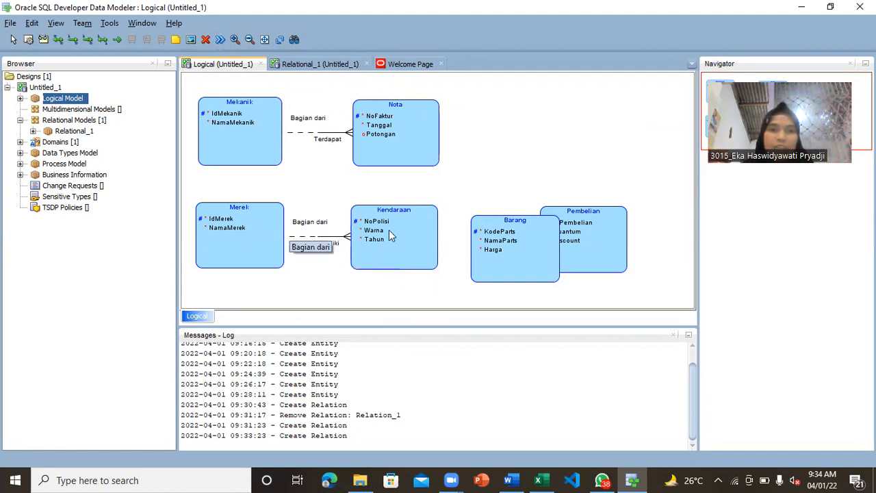
Step: Create a 1:N relation with Nota as the source and Kendaraan as the target
left_click(396, 145)
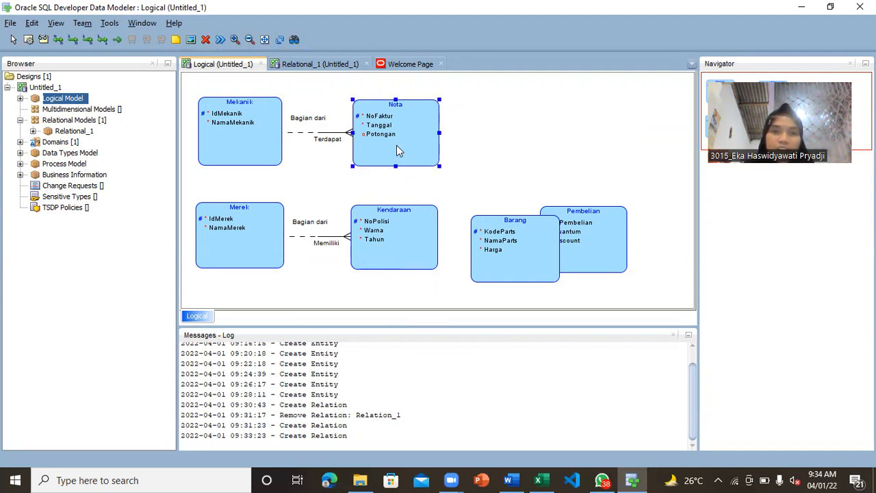
left_click(73, 39)
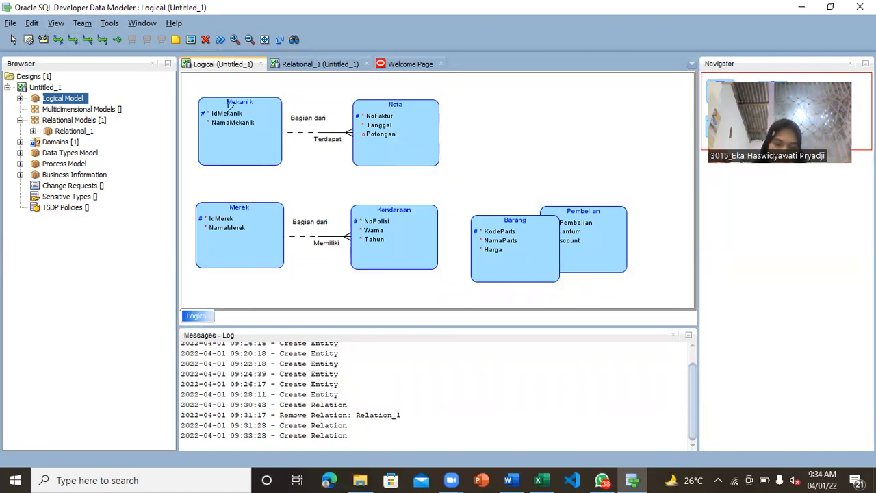
left_click(390, 155)
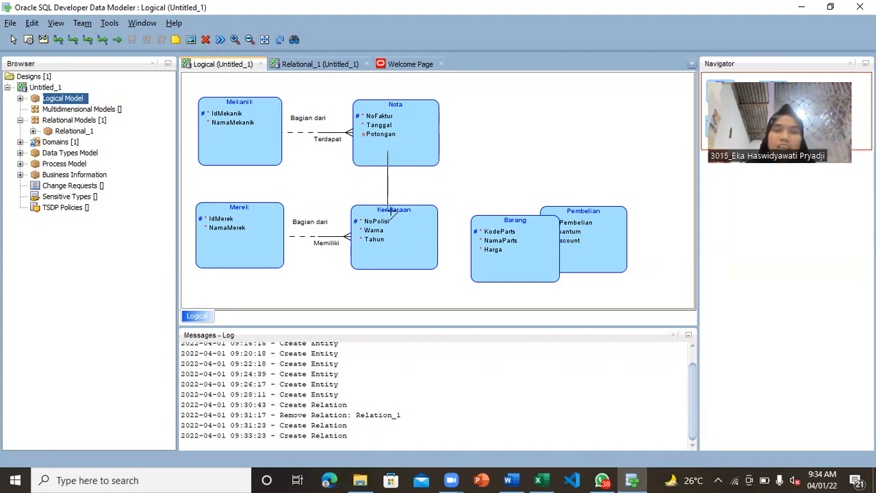
left_click(387, 208)
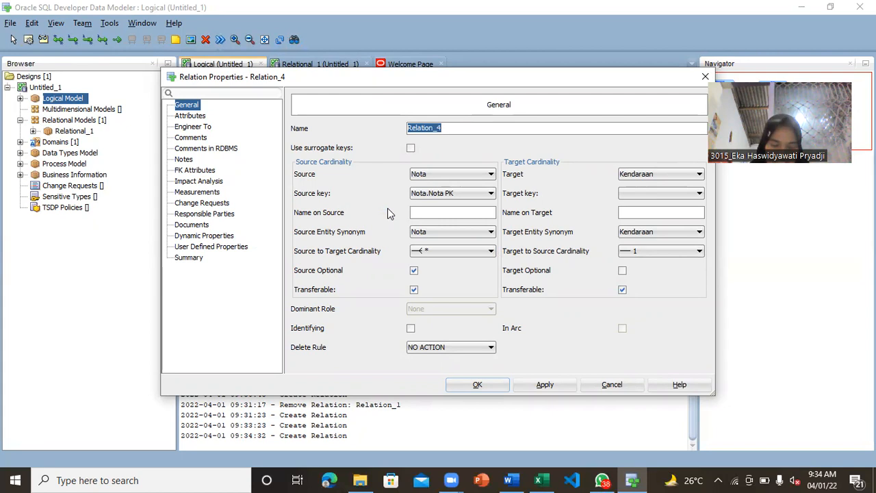
Step: Set the Nota–Kendaraan relation's name on source to Terdapat and name on target to Bagian dari, and save it
left_click(434, 213)
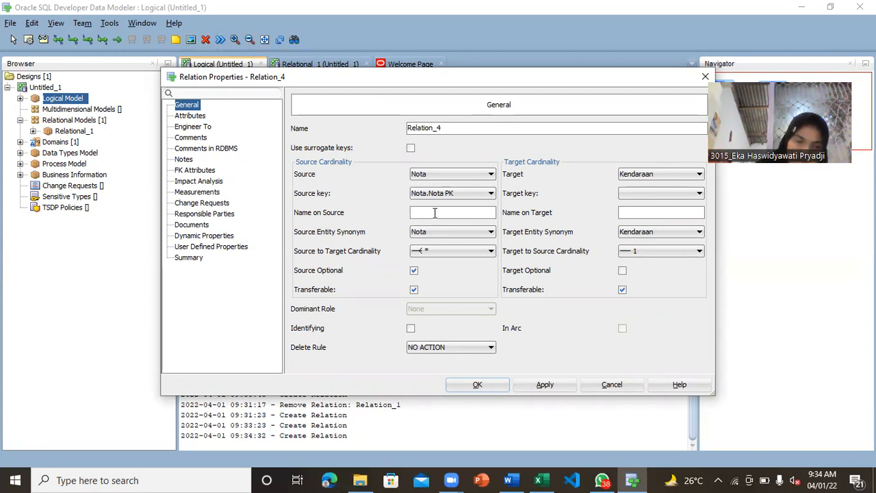
type("Terdapat")
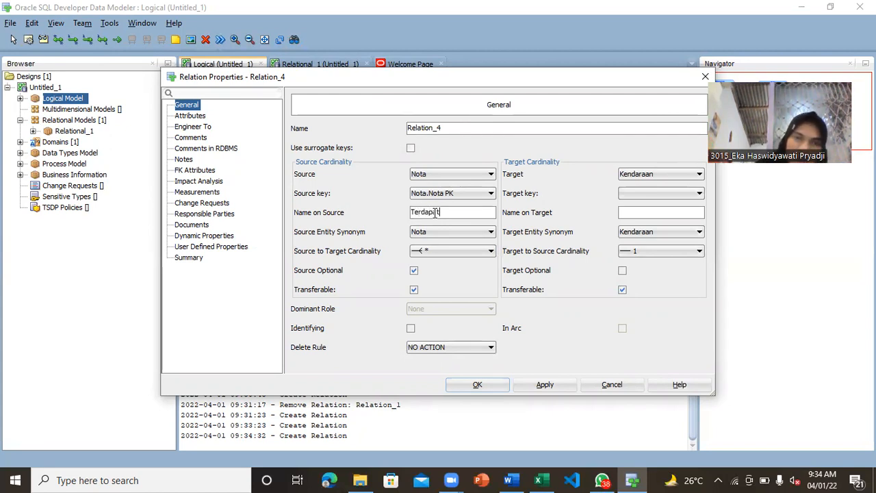
left_click(635, 214)
type("Bagian")
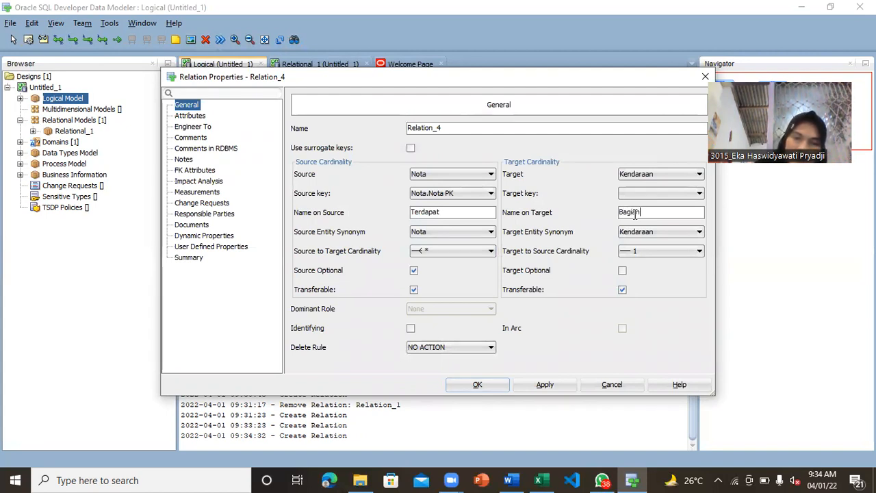
type(" dari")
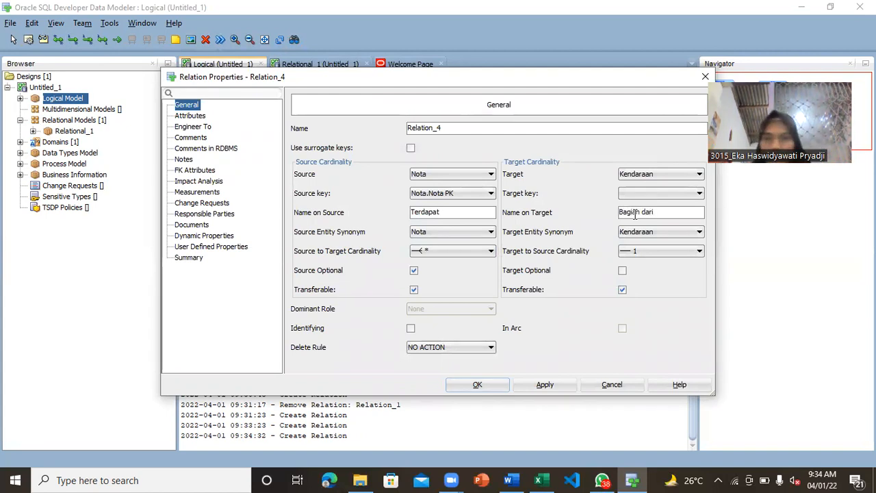
left_click(534, 389)
left_click(494, 390)
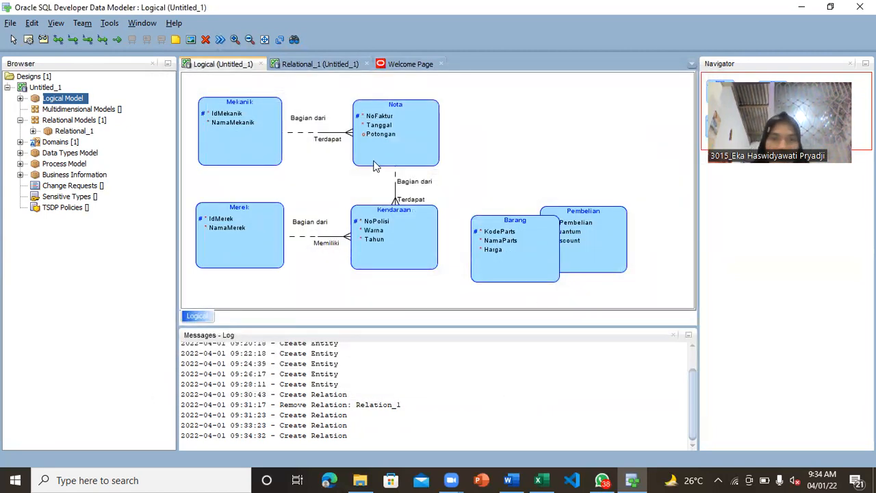
Step: Delete the relation between Nota and Kendaraan
left_click(396, 193)
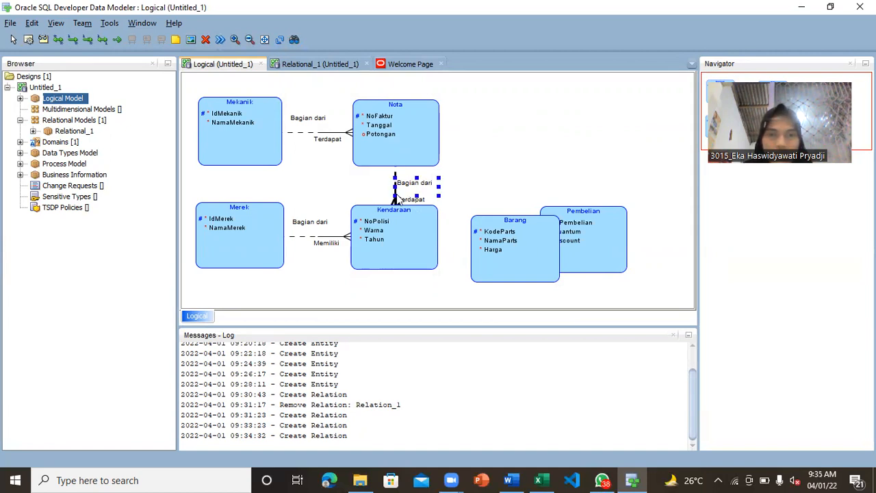
left_click(396, 204)
left_click(395, 180)
key("Delete")
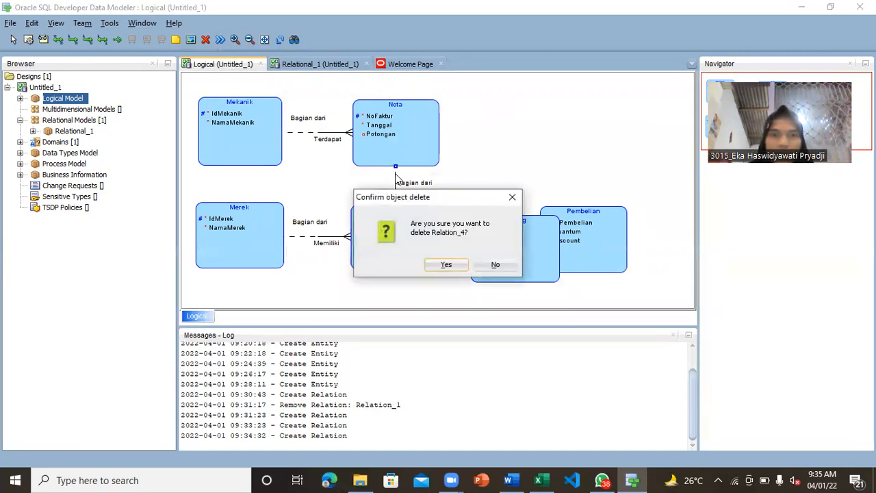
left_click(443, 266)
left_click(73, 40)
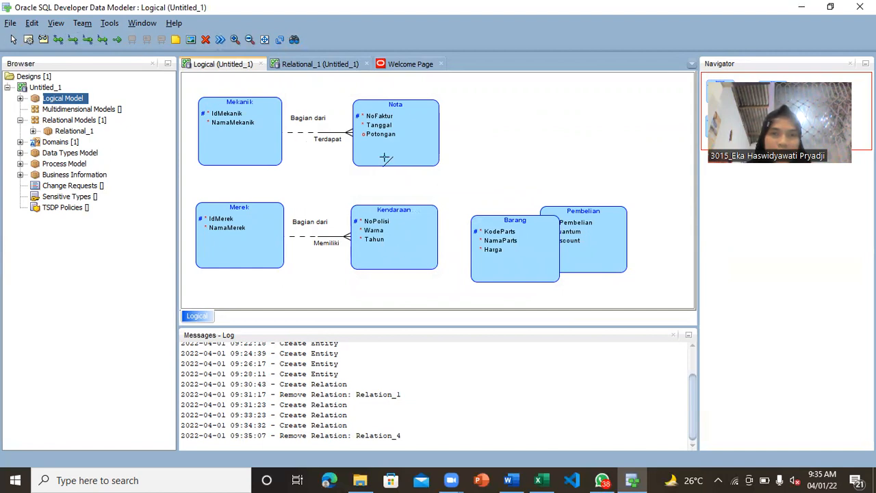
left_click(392, 220)
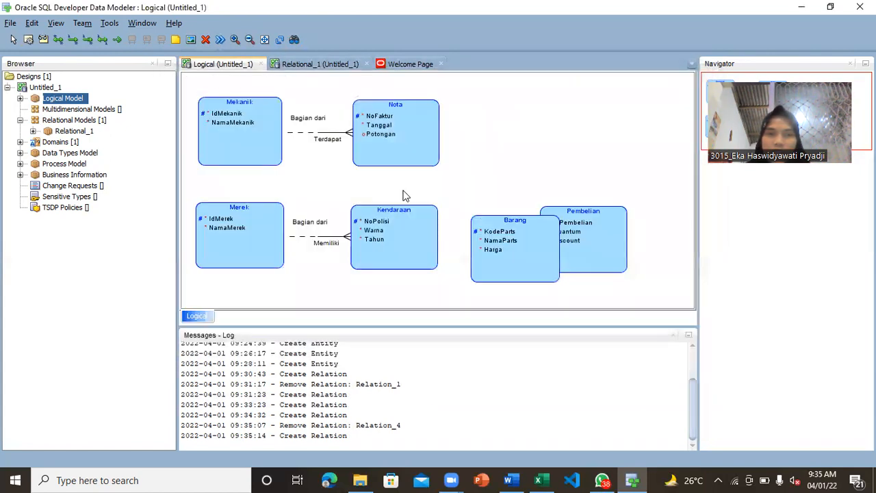
left_click(705, 77)
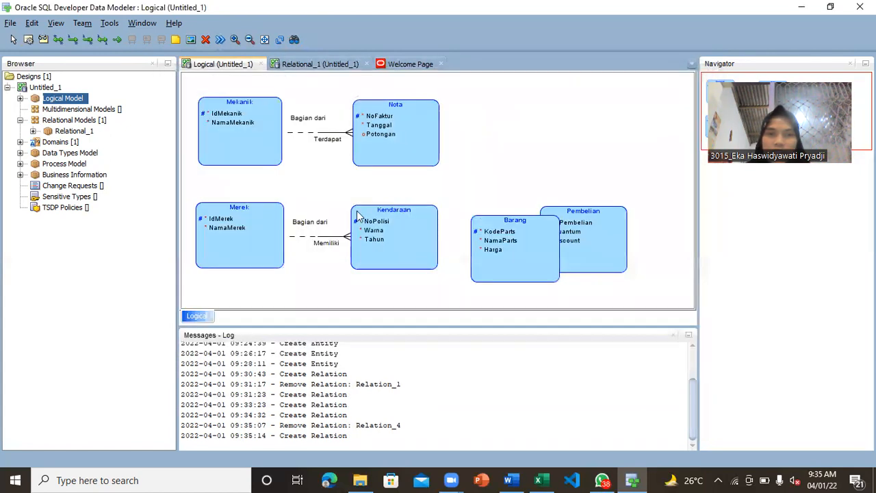
Step: Create a 1:N relation with Kendaraan as the source and Nota as the target
left_click(76, 45)
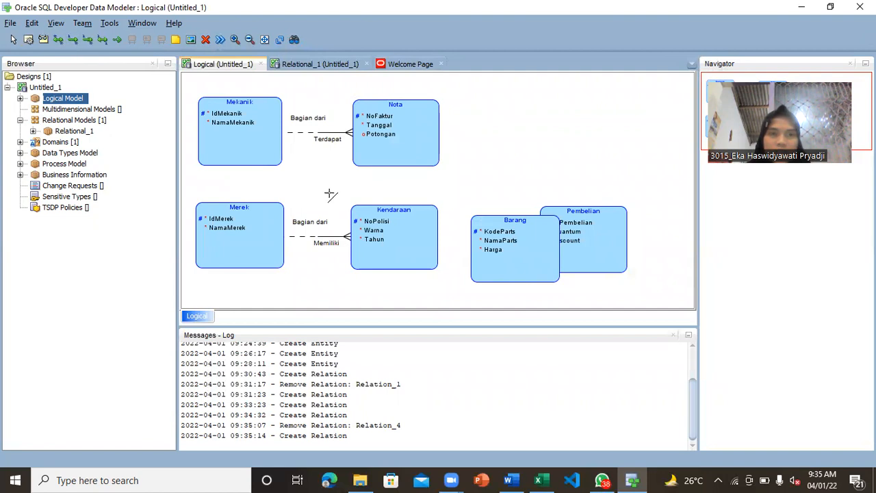
left_click(395, 218)
left_click(395, 154)
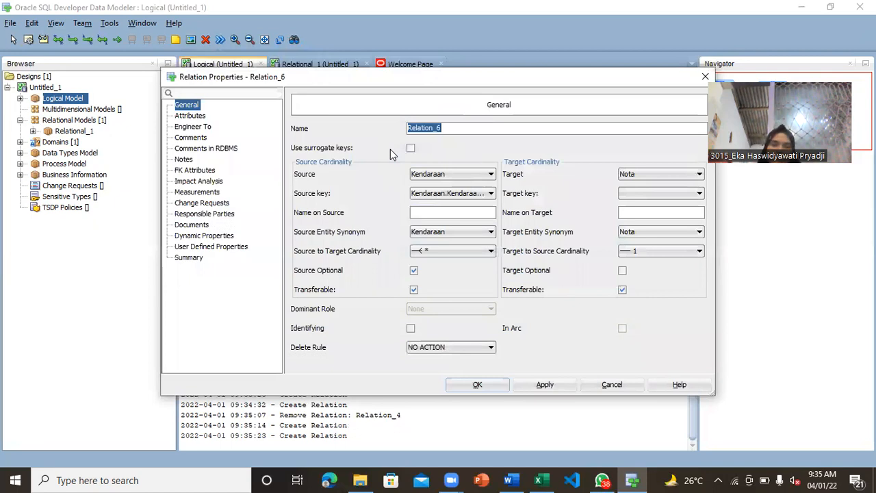
Step: Set the Kendaraan–Nota relation's name on source to Bagian dari and name on target to Terdapat, and save it
left_click(450, 213)
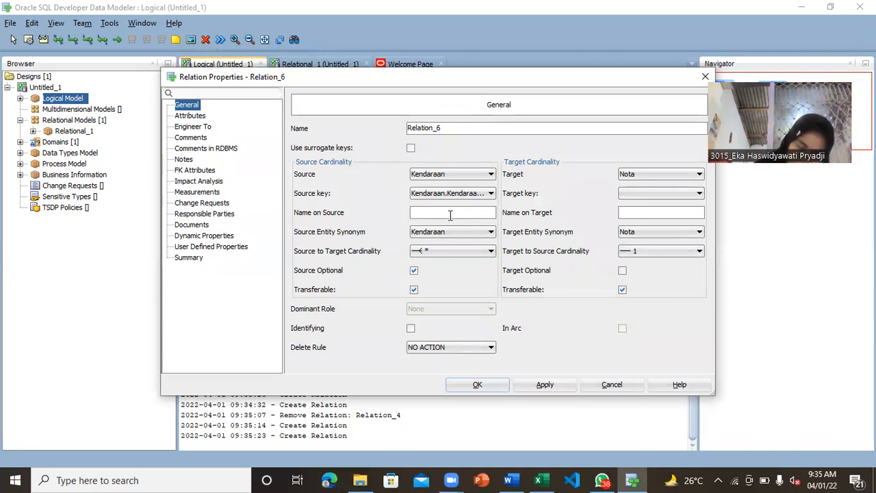
type("Bagian dari")
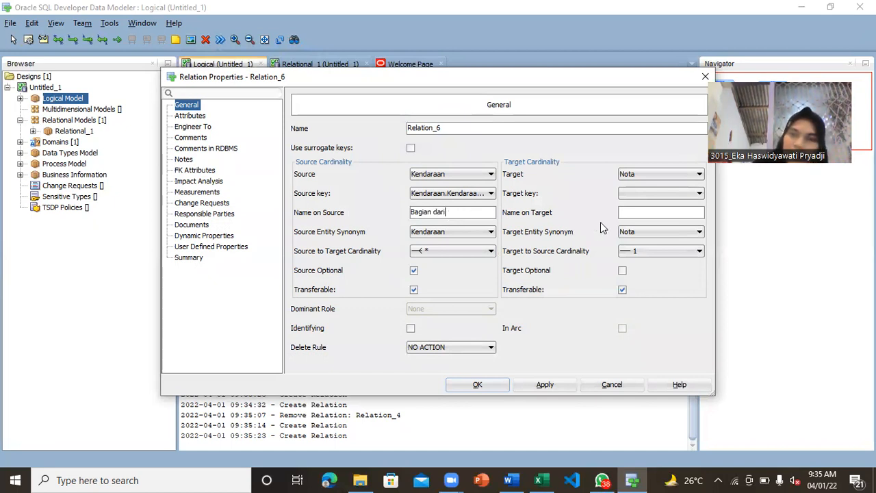
left_click(627, 212)
type("Terdapat")
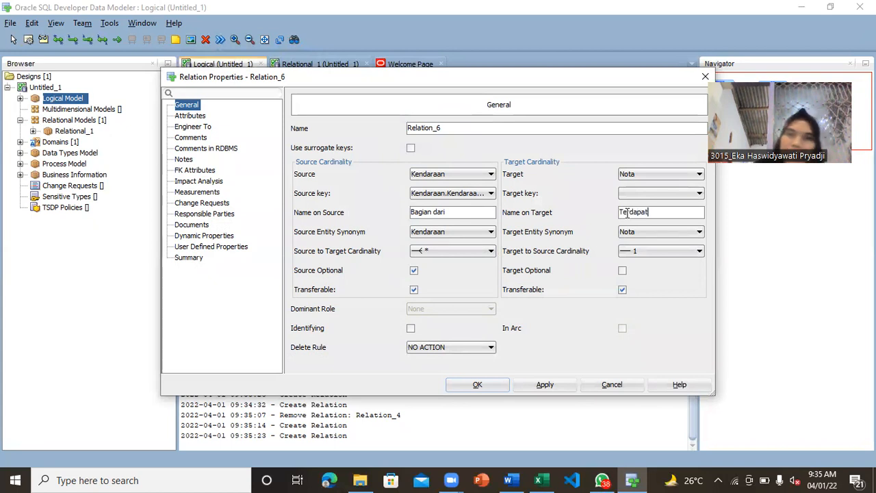
left_click(535, 384)
left_click(490, 386)
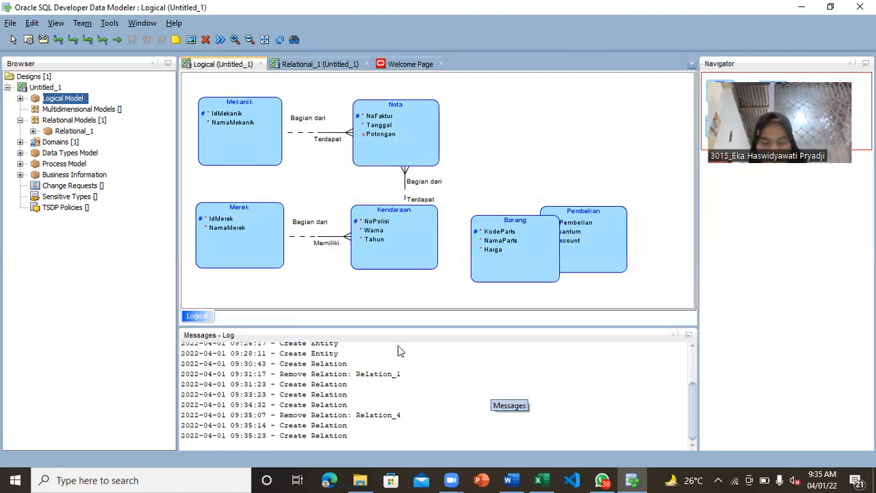
Step: Move Kendaraan slightly farther below Nota, and separate the overlapping Barang and Pembelian entities, with Pembelian nearer to Nota
left_click_drag(398, 243, 406, 255)
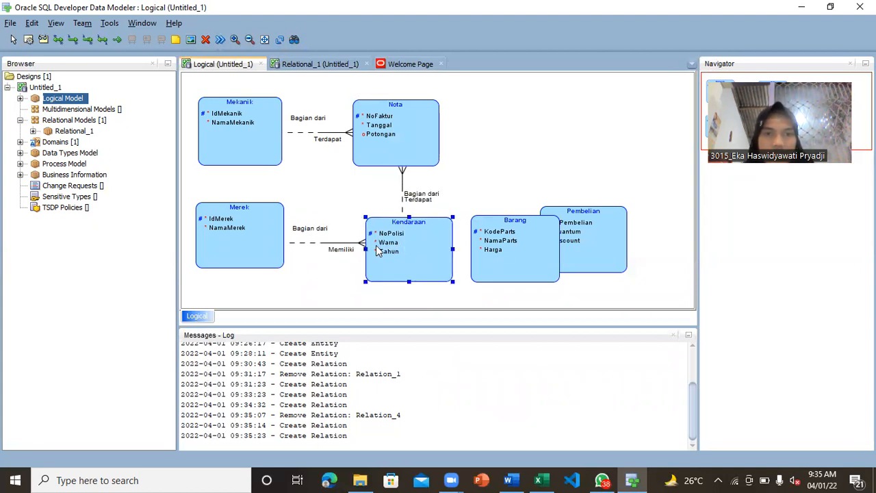
left_click_drag(377, 248, 368, 247)
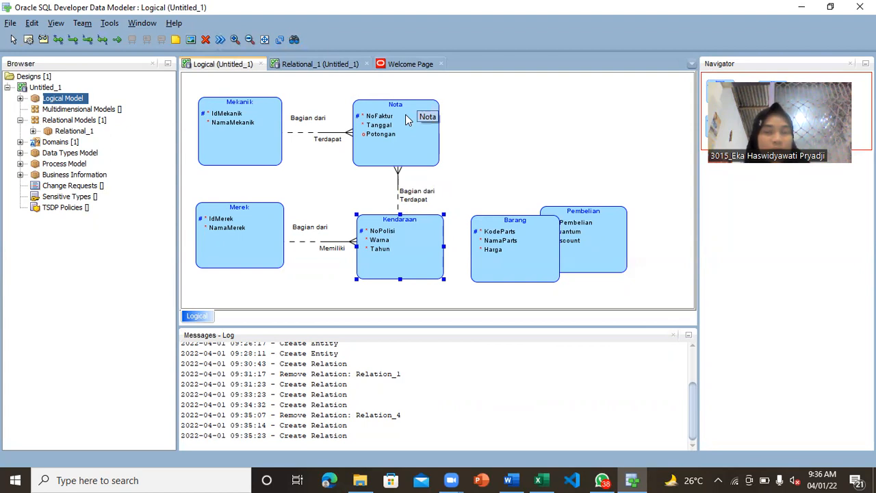
left_click_drag(506, 258, 530, 143)
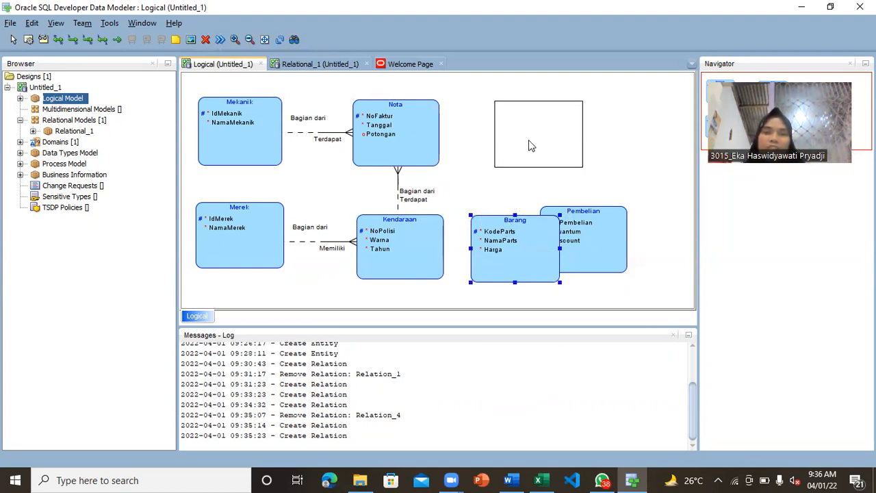
left_click_drag(572, 238, 521, 208)
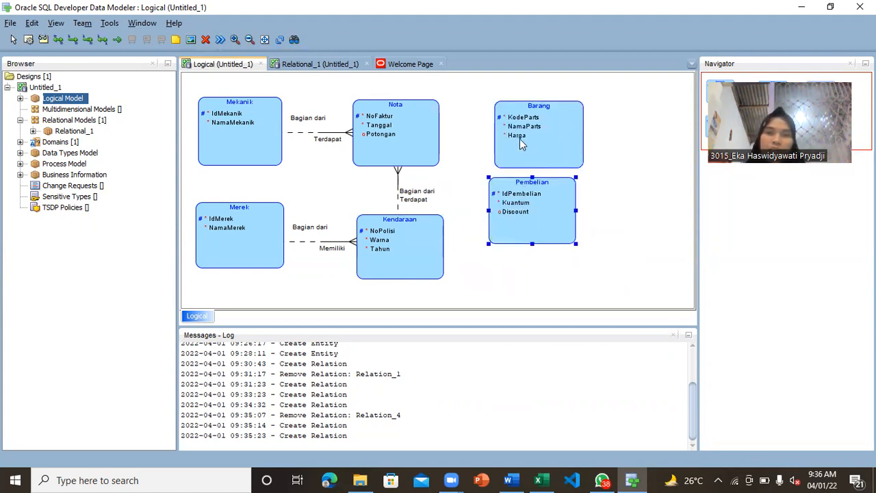
left_click_drag(525, 137, 637, 199)
left_click_drag(548, 208, 552, 170)
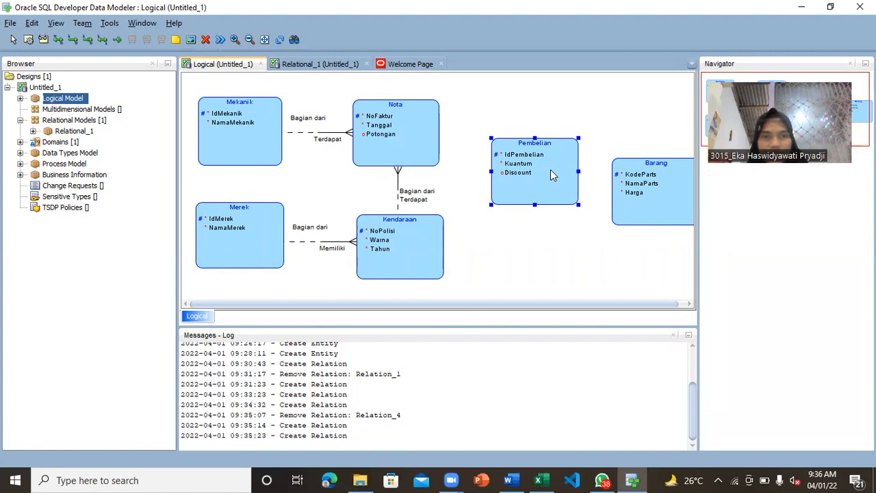
Step: Move the Merek and Kendaraan entities slightly lower in the diagram, keeping them roughly level with each other
left_click_drag(251, 228, 252, 243)
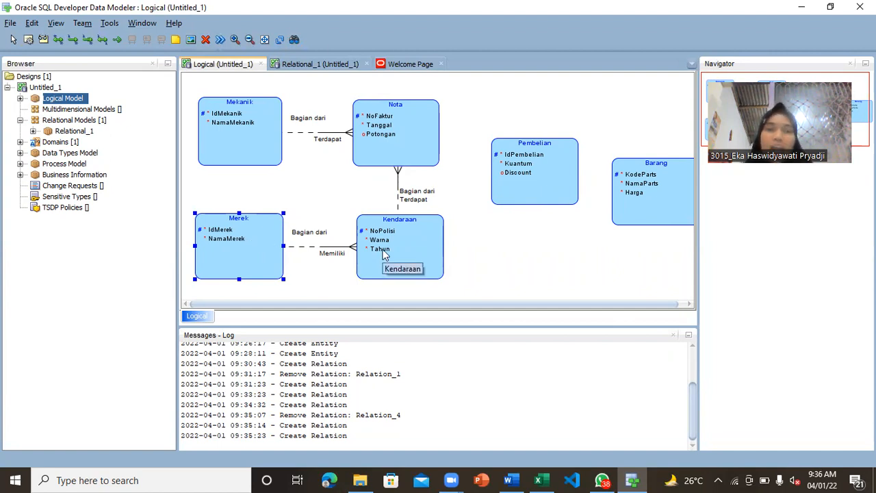
left_click_drag(391, 242, 392, 247)
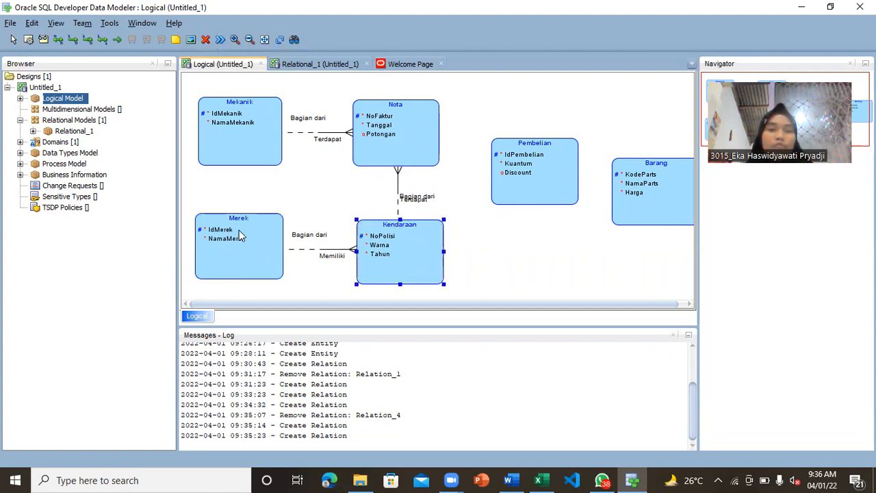
left_click(509, 273)
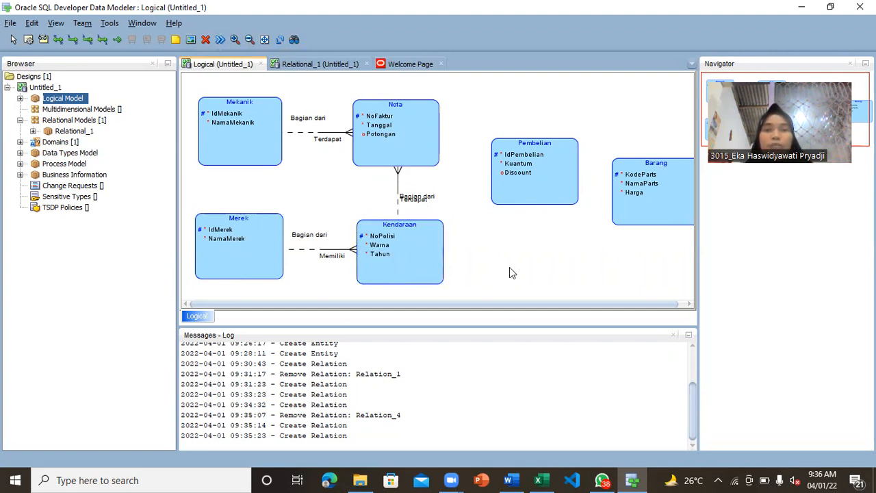
Step: Try to pull apart the overlapping Bagian dari and Terdapat labels on the Kendaraan–Nota relation
left_click(409, 201)
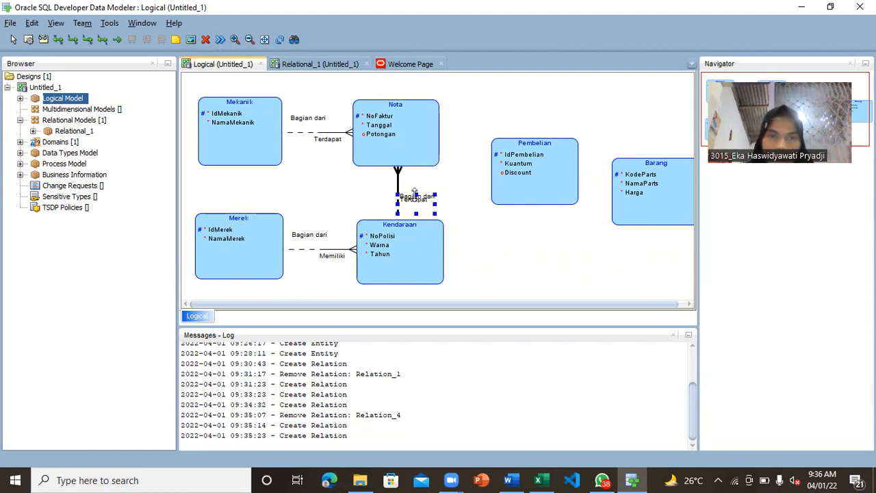
left_click_drag(416, 194, 416, 182)
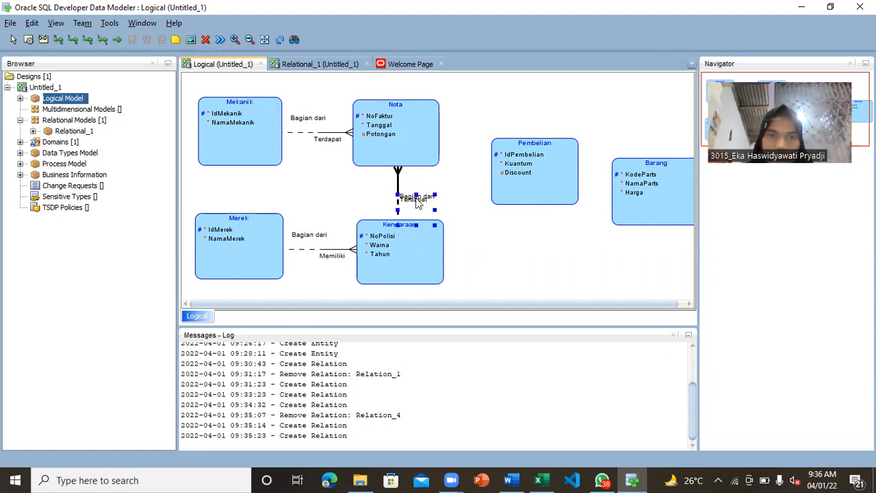
left_click(457, 215)
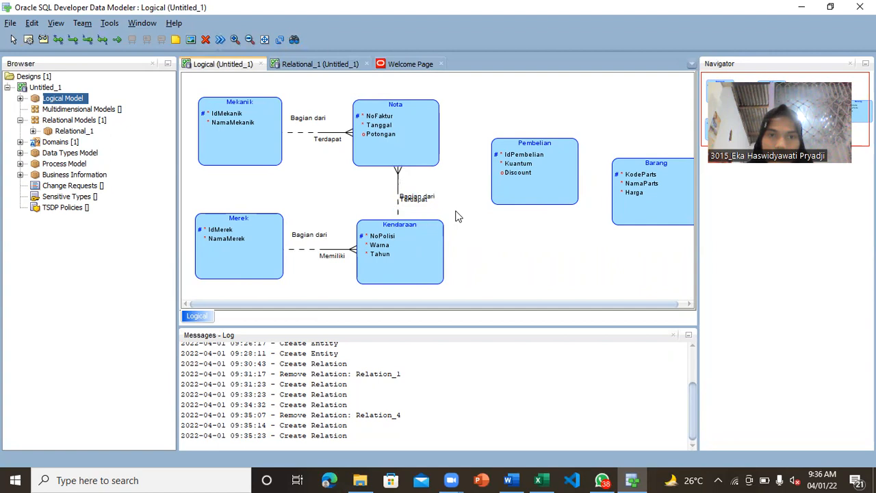
left_click(415, 201)
left_click_drag(408, 197, 380, 186)
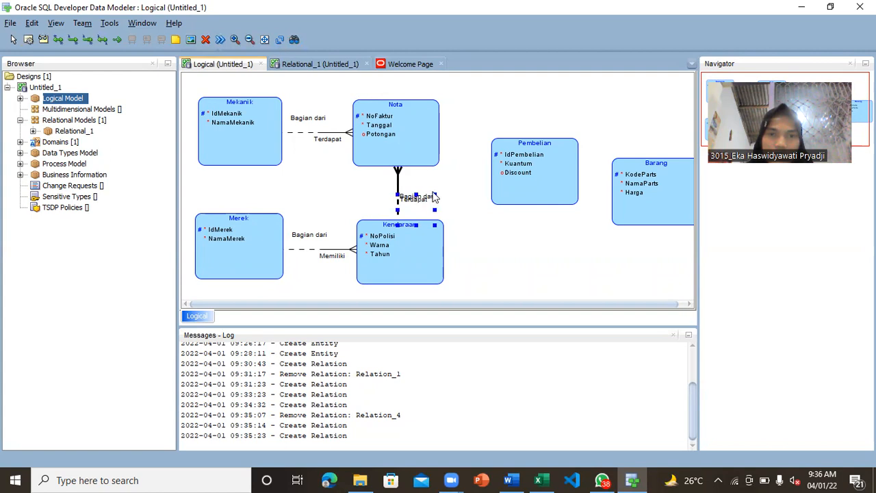
left_click_drag(435, 194, 450, 177)
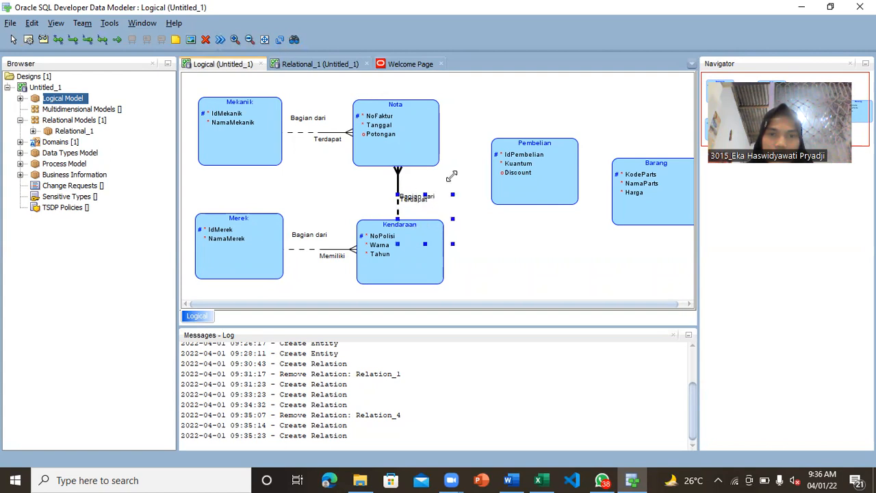
left_click(488, 220)
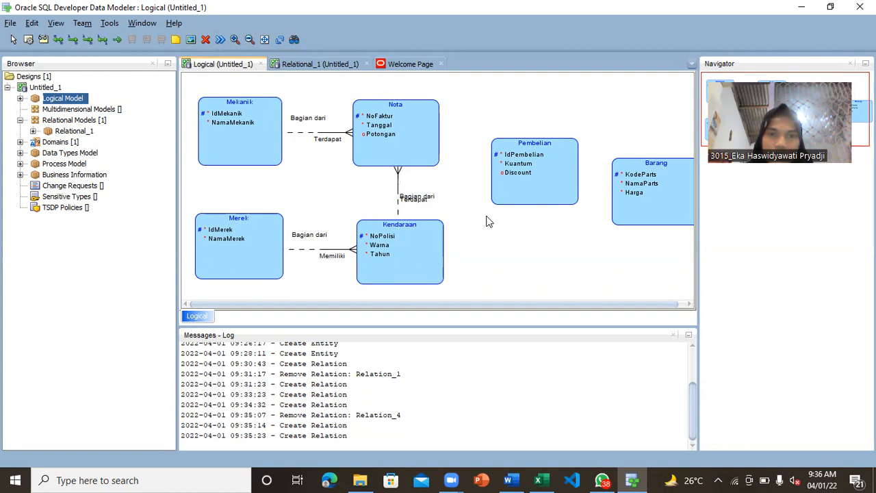
left_click(420, 200)
left_click(479, 233)
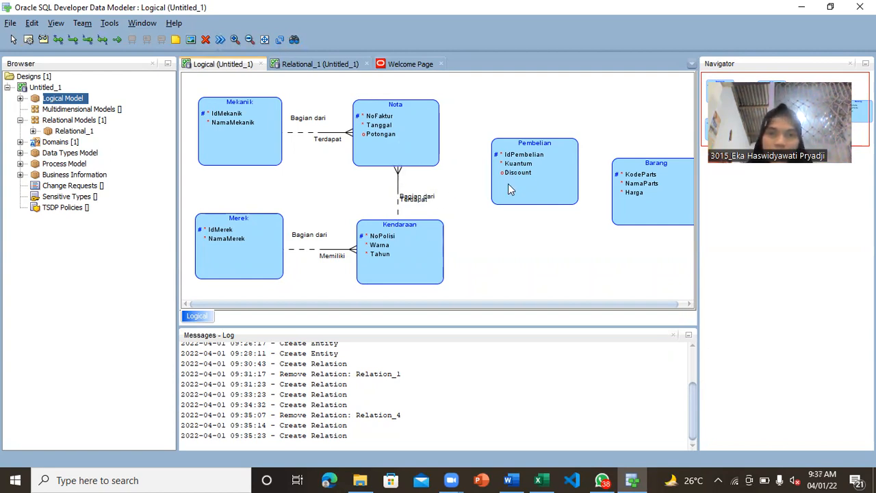
Step: Reposition the Kendaraan–Nota relation's labels so Terdapat sits near Nota and Bagian dari sits just above Kendaraan
left_click(432, 197)
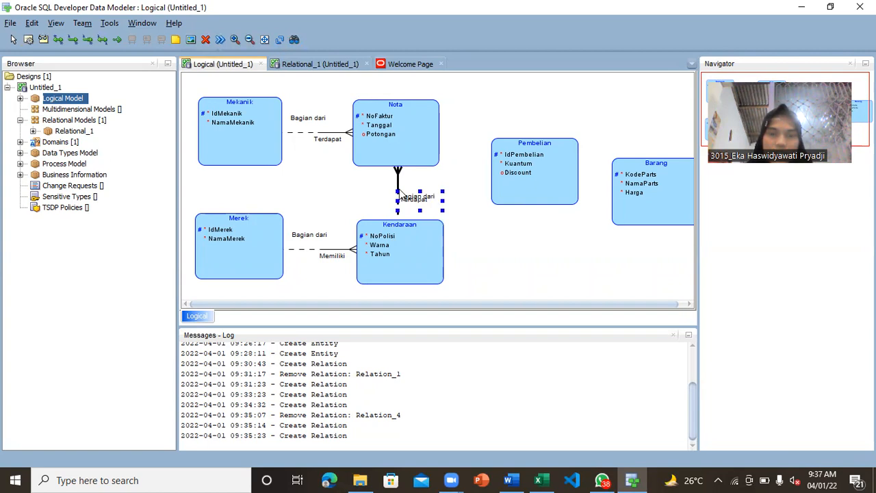
left_click_drag(407, 197, 376, 197)
left_click_drag(371, 190, 371, 190)
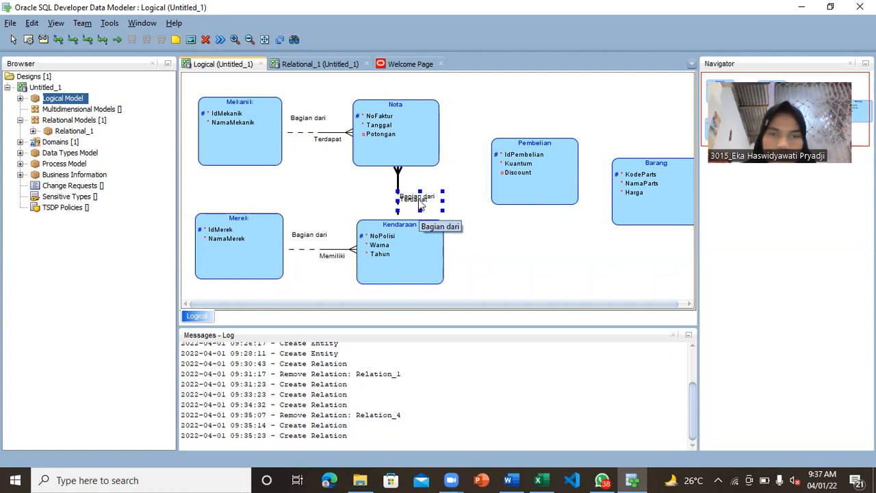
left_click_drag(420, 204, 440, 205)
left_click(479, 212)
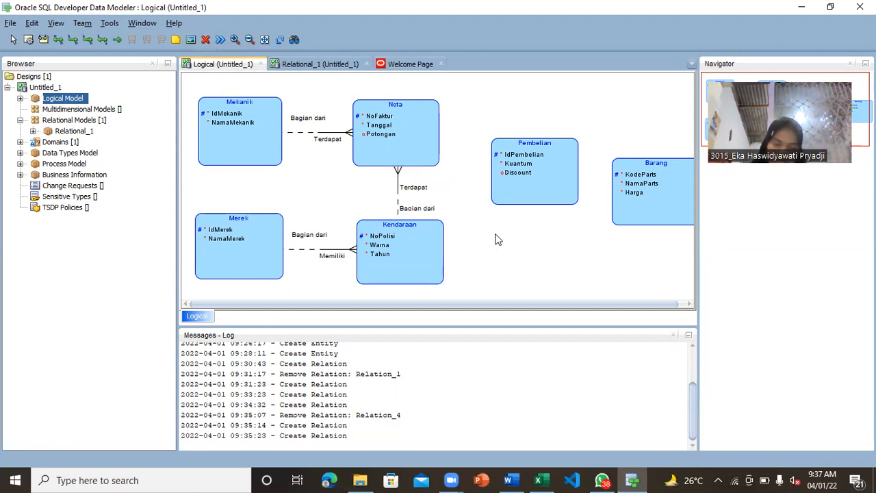
Step: Place the Pembelian entity level with Nota and the Barang entity directly beneath Pembelian, level with Kendaraan
left_click_drag(558, 176, 568, 148)
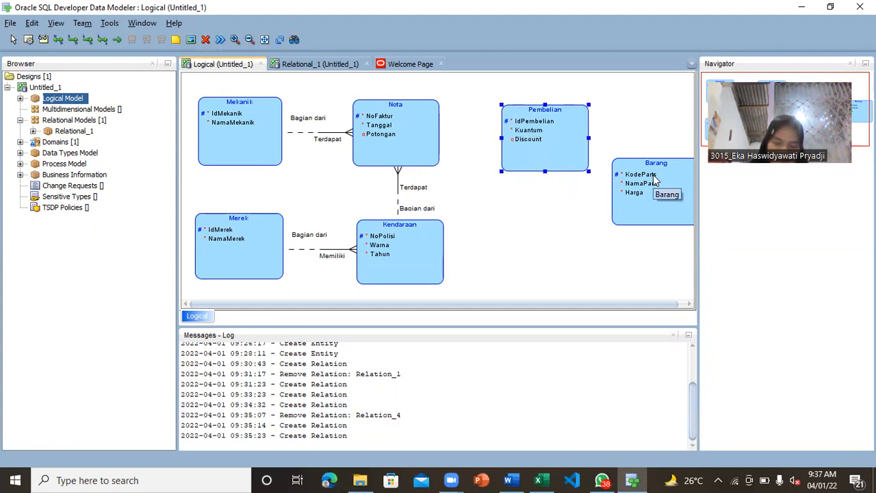
left_click_drag(653, 174, 577, 221)
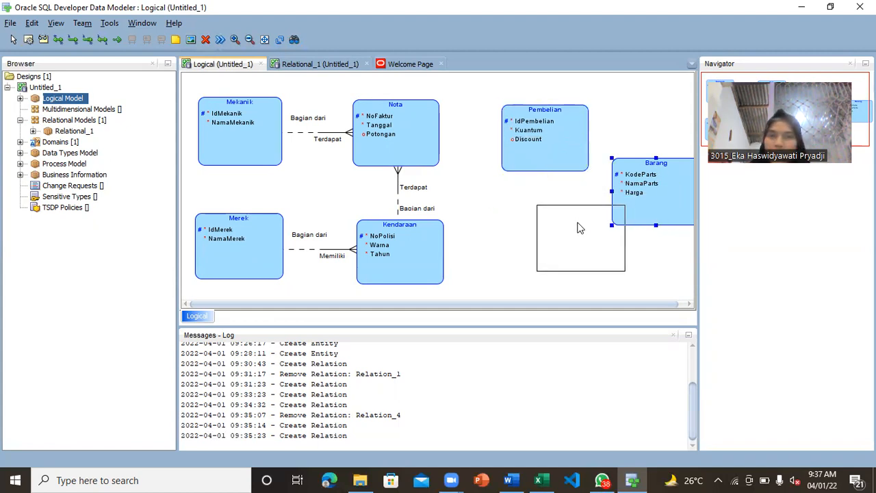
mouse_move(539, 144)
left_mouse_down()
mouse_move(568, 141)
mouse_move(553, 138)
left_mouse_up()
left_click(568, 243)
left_click_drag(570, 246, 559, 261)
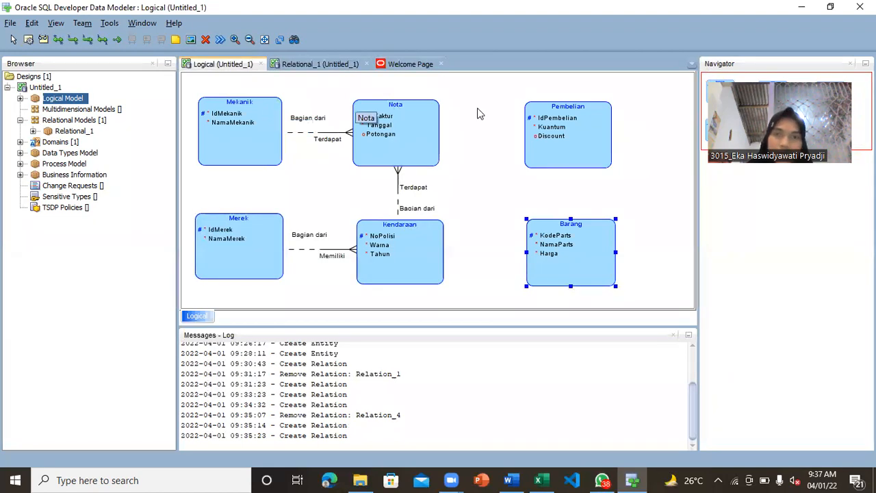
Step: Create a 1:N relation with Pembelian as the source and Nota as the target
left_click(564, 128)
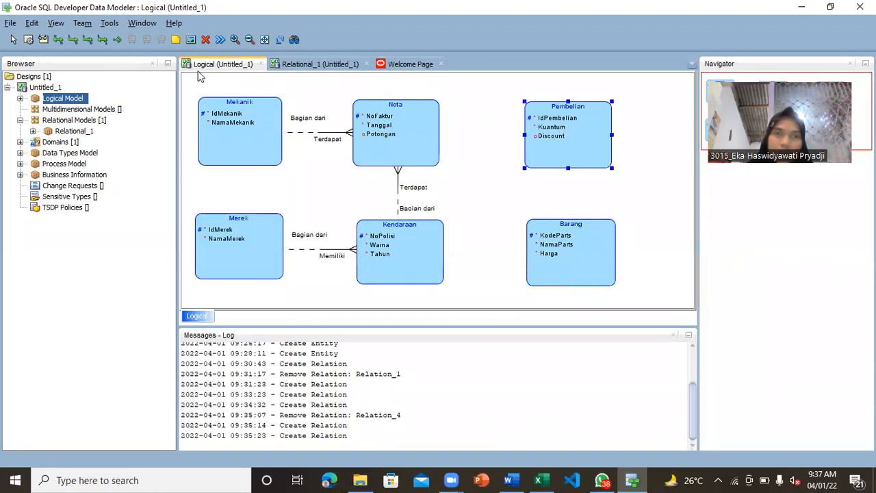
left_click(73, 40)
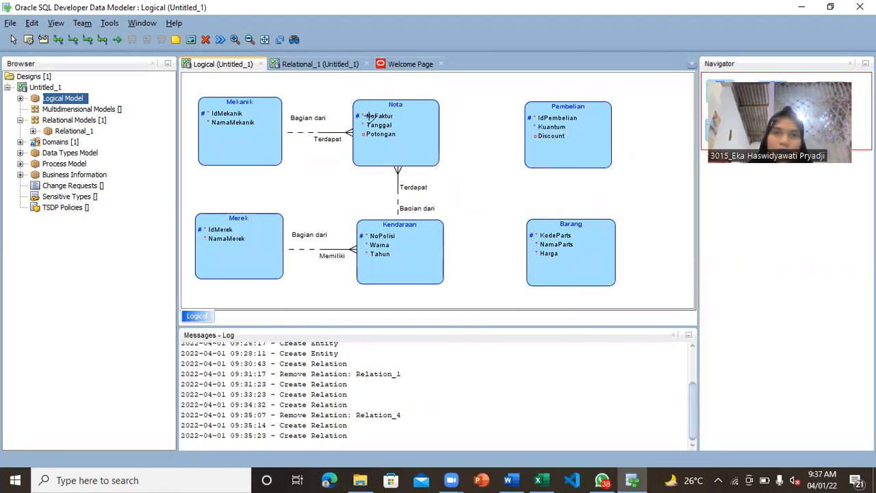
left_click(539, 143)
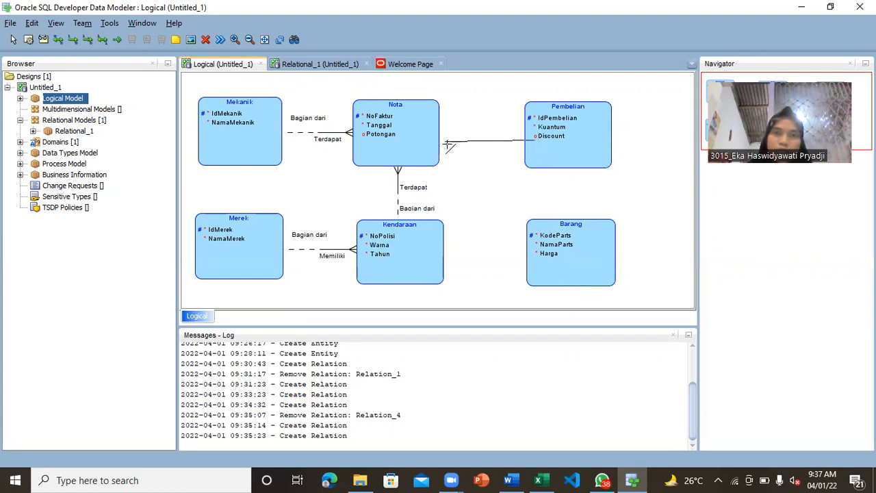
left_click(434, 140)
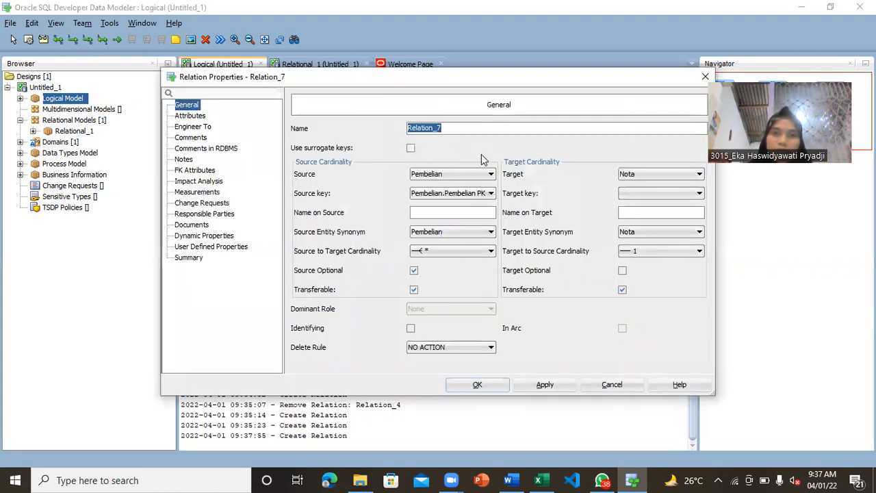
Step: Set the Pembelian–Nota relation's name on source to Bagian dari and name on target to Terdapat, and save it
left_click(451, 212)
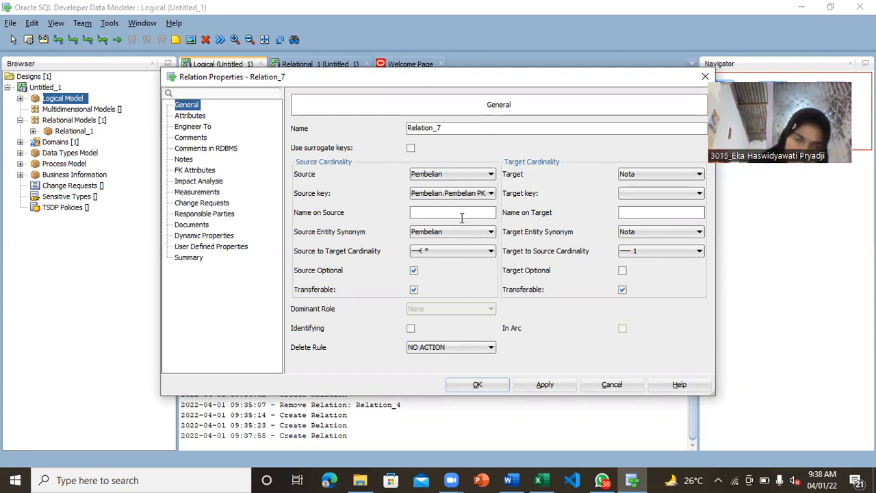
type("ian dari")
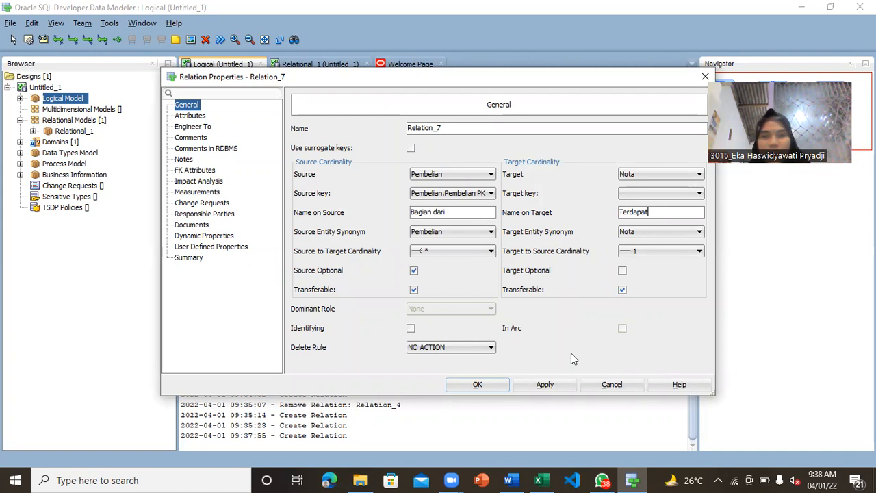
left_click(477, 385)
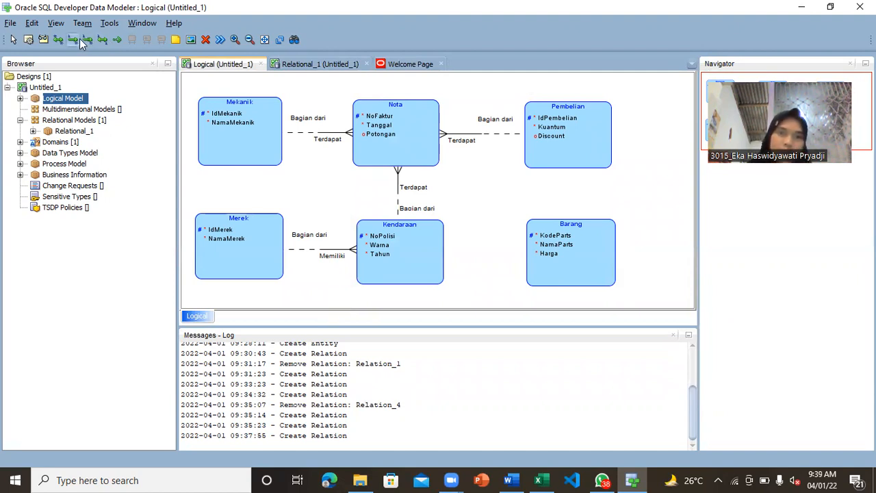
Step: Create a 1:N relation with Barang as the source and Pembelian as the target
left_click(574, 231)
left_click(572, 158)
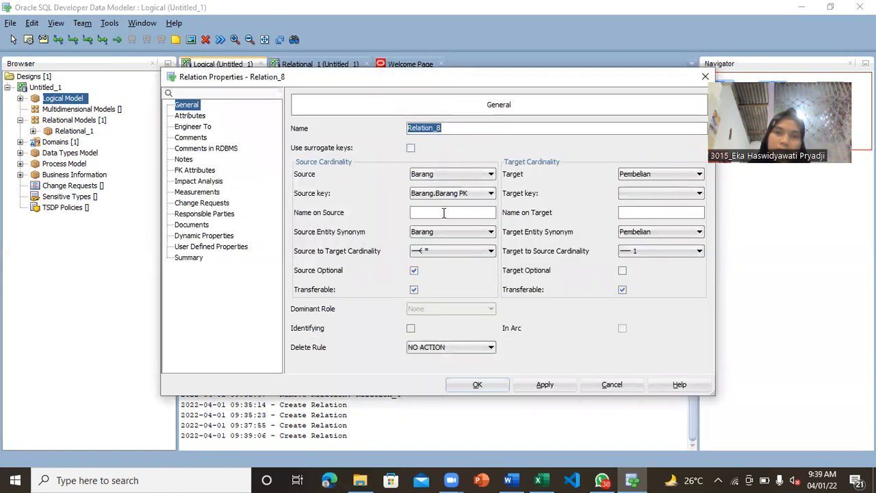
Step: Set the Barang–Pembelian relation's name on source to Dibeli and name on target to Membeli, and save it
left_click(444, 213)
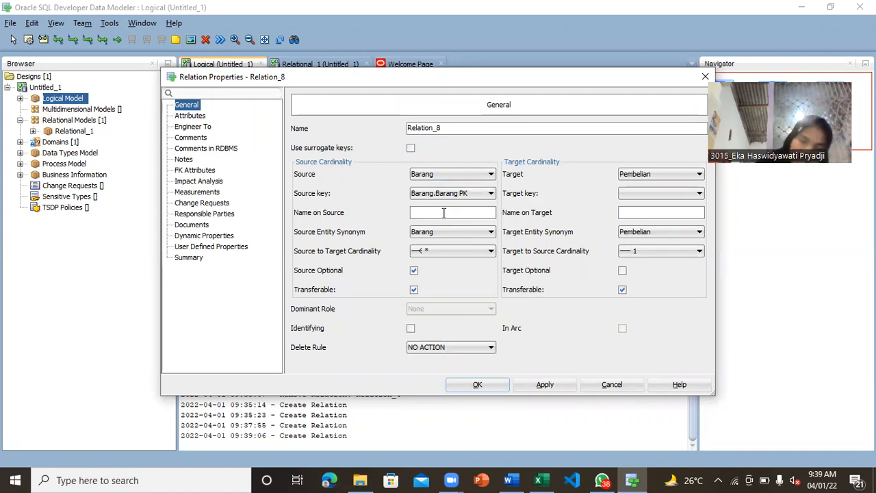
type("dibeli")
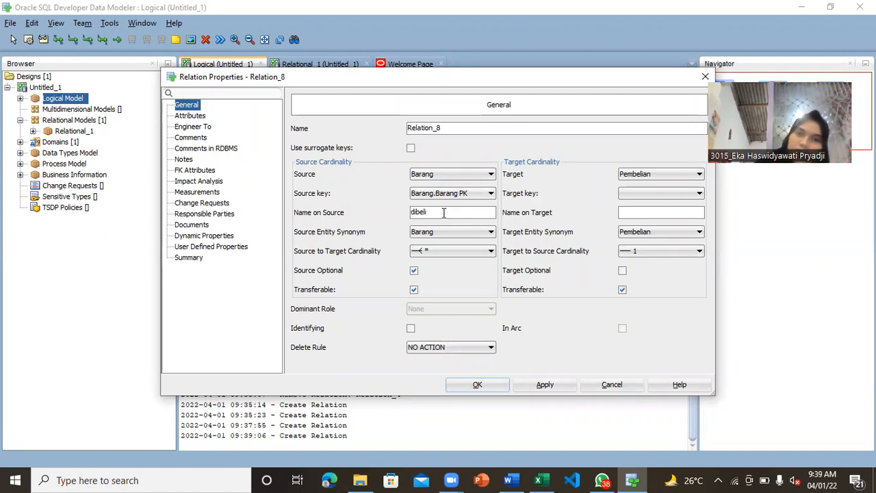
key("BackSpace")
key("BackSpace")
key("BackSpace")
key("BackSpace")
key("BackSpace")
key("BackSpace")
type("Dibeli")
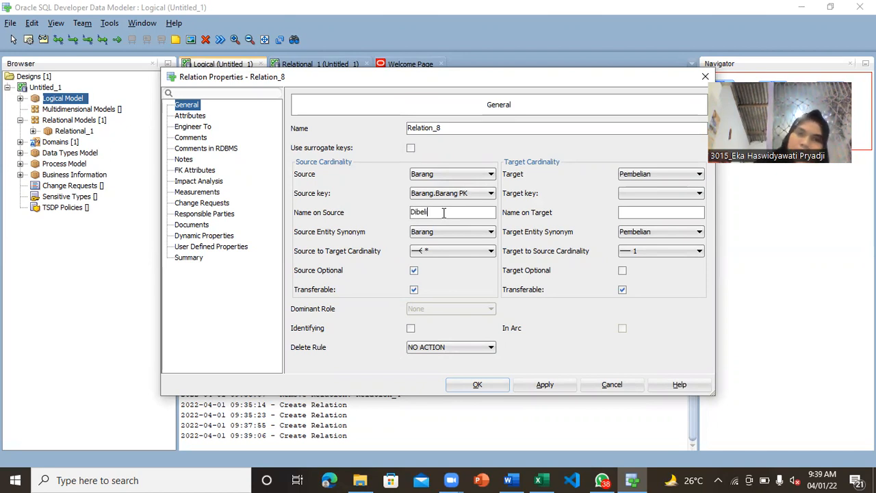
left_click(642, 216)
type("Membeli")
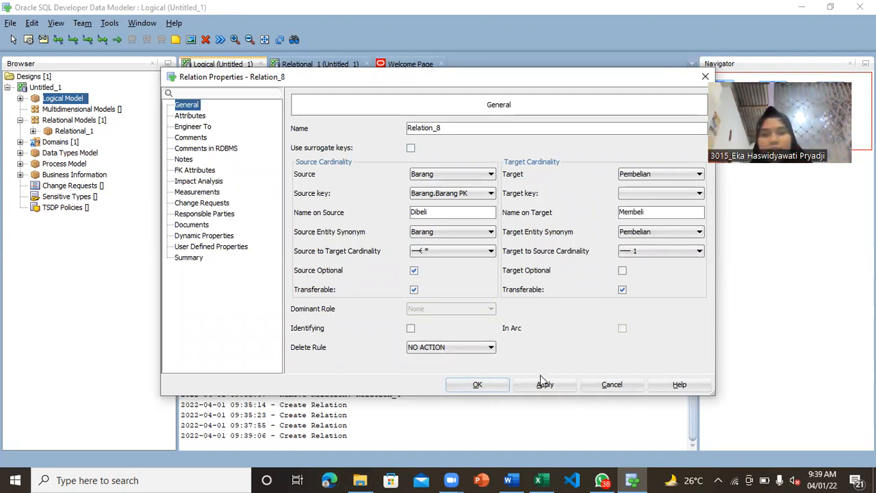
left_click(487, 384)
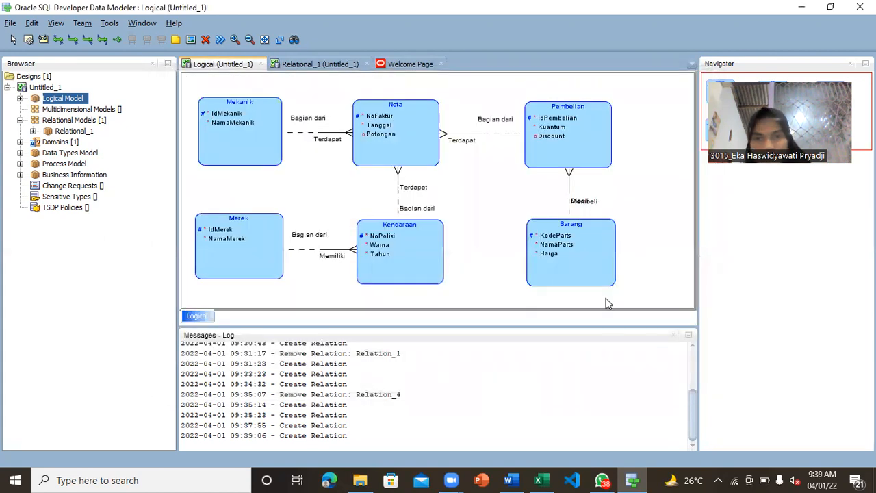
Step: Try to separate the overlapping Dibeli and Membeli labels between Pembelian and Barang by resizing the label box
left_click(581, 206)
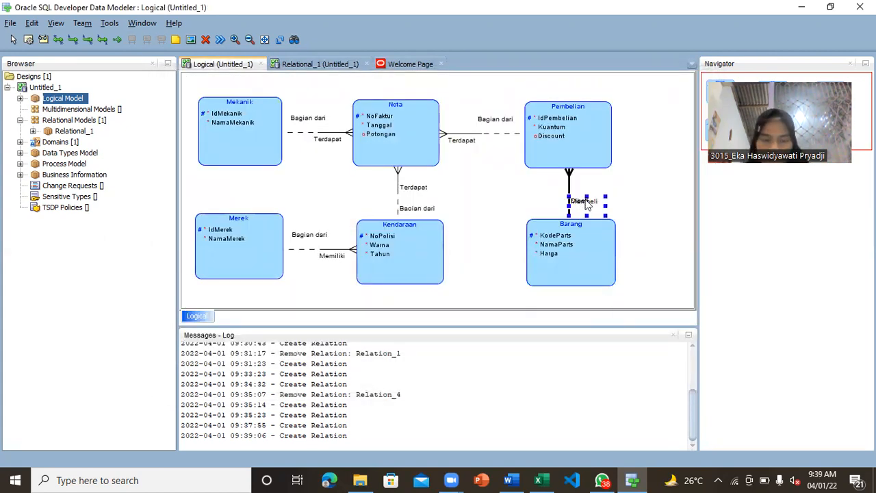
left_click_drag(585, 200, 635, 217)
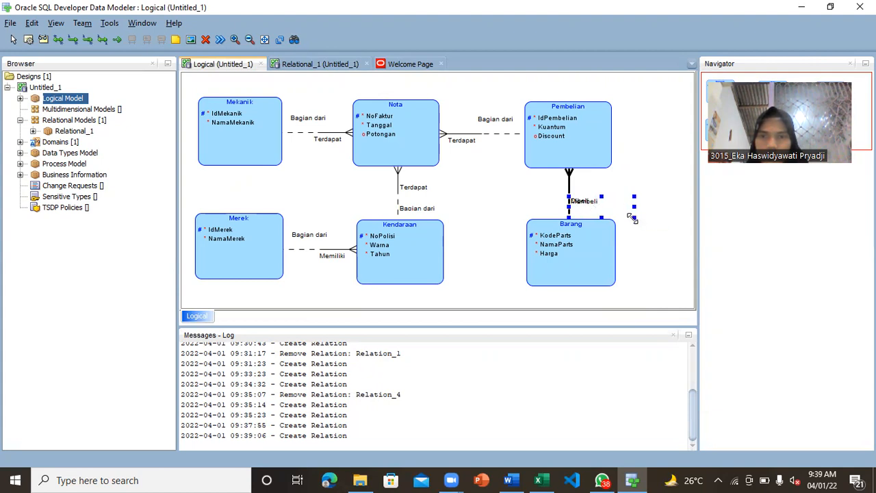
mouse_move(614, 217)
left_mouse_down()
mouse_move(585, 205)
mouse_move(605, 207)
mouse_move(607, 218)
left_mouse_up()
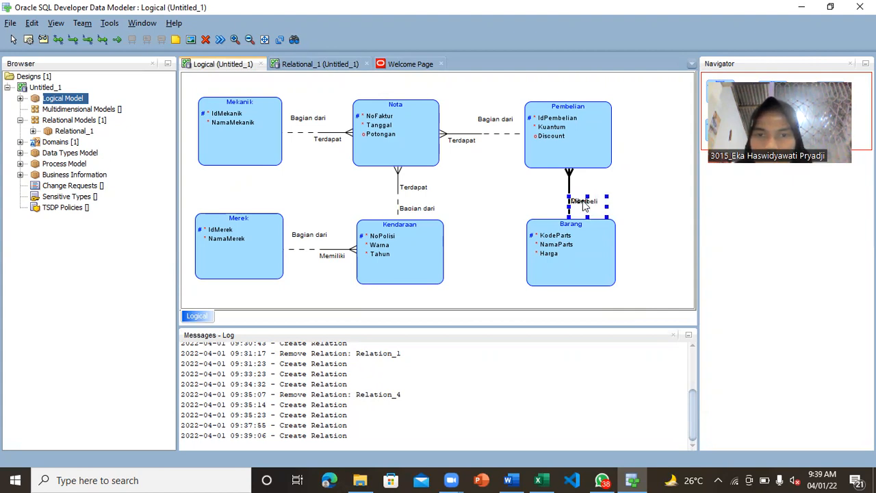
left_click_drag(587, 195, 590, 175)
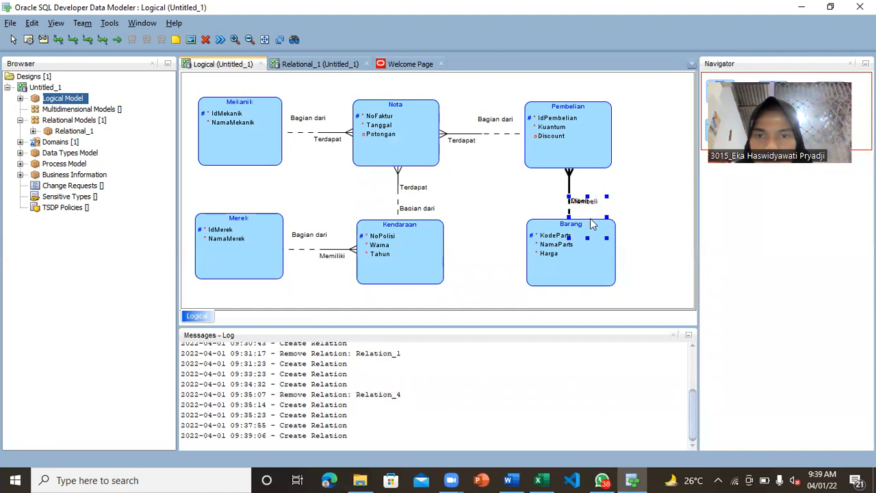
left_click_drag(587, 238, 588, 272)
left_click_drag(587, 195, 661, 202)
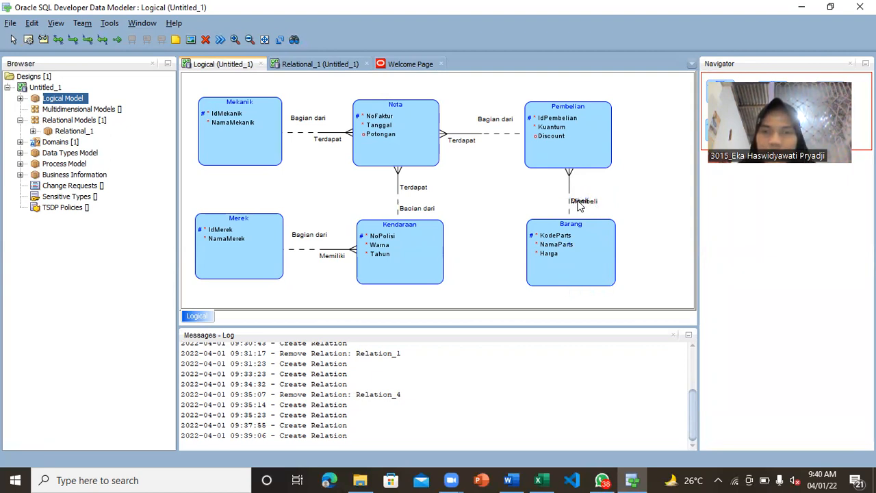
right_click(578, 203)
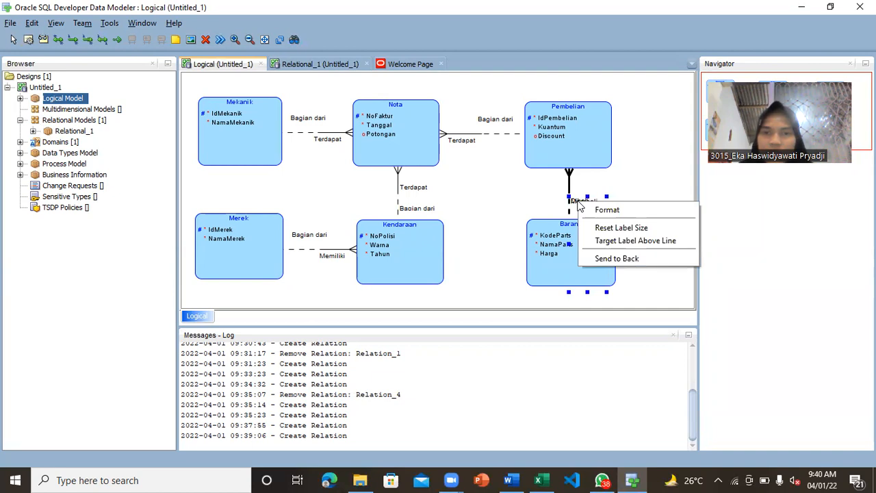
left_click(611, 212)
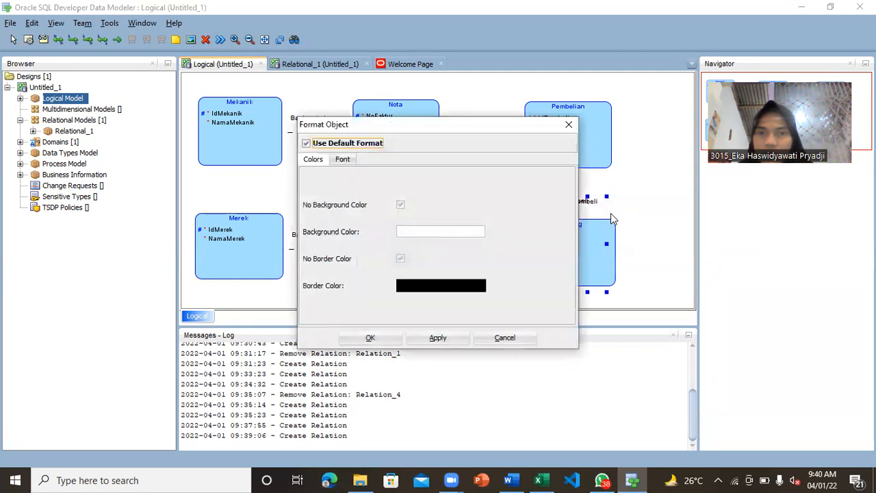
left_click(569, 124)
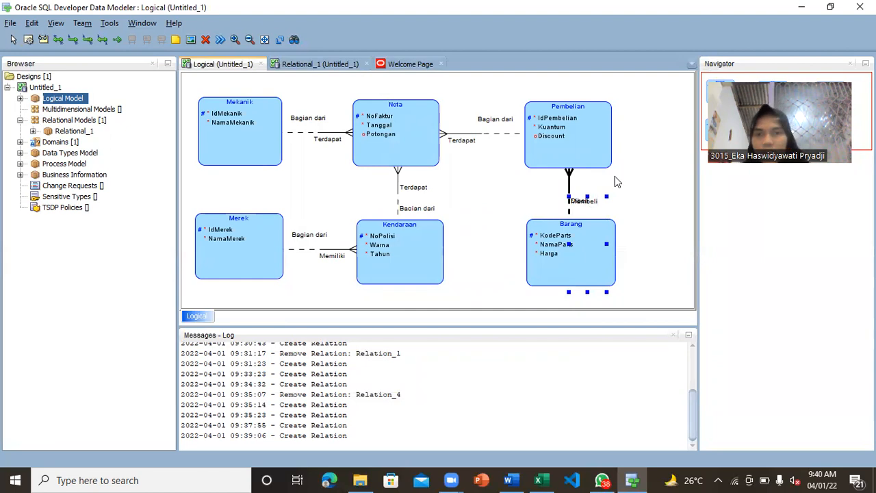
right_click(583, 206)
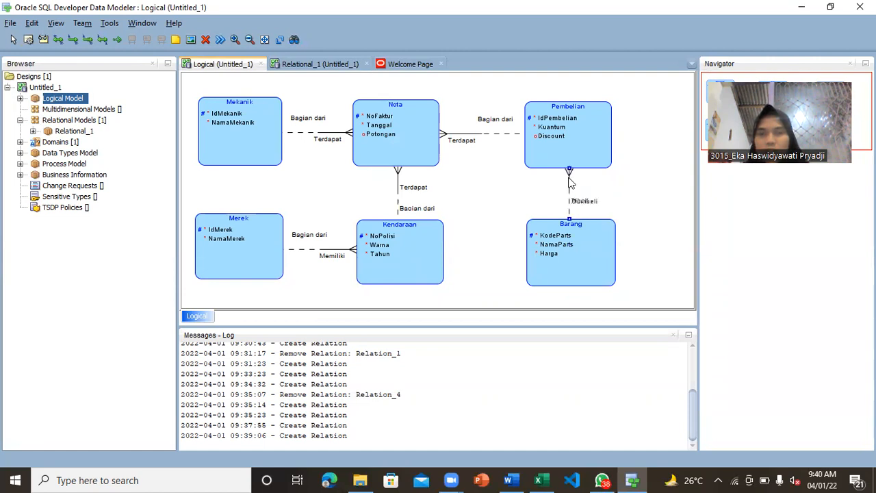
Step: Delete the relation between Barang and Pembelian
left_click(570, 183)
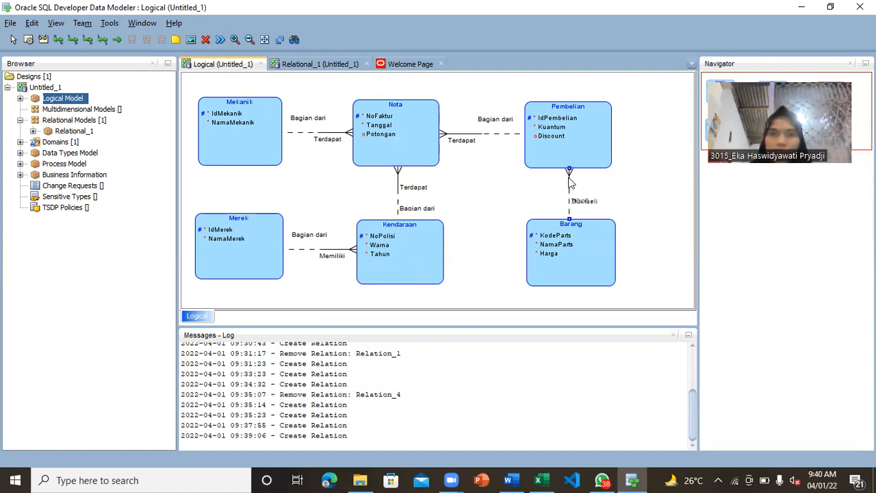
key("Delete")
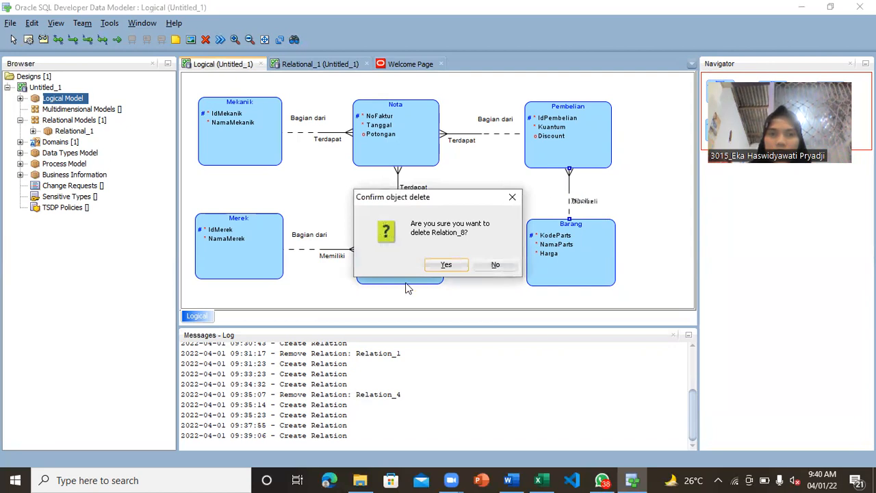
left_click(444, 266)
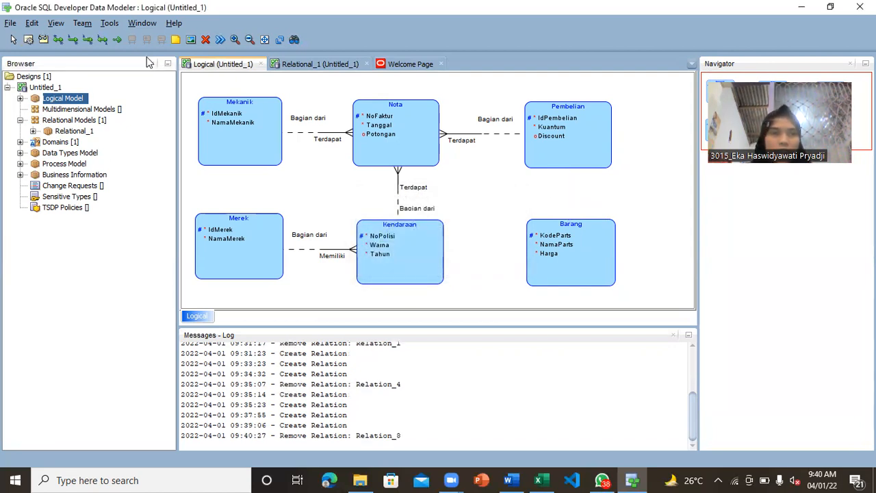
Step: Create a 1:N relation from Barang to Pembelian with Dibeli as name on source and Membeli as name on target, and save it
left_click(579, 234)
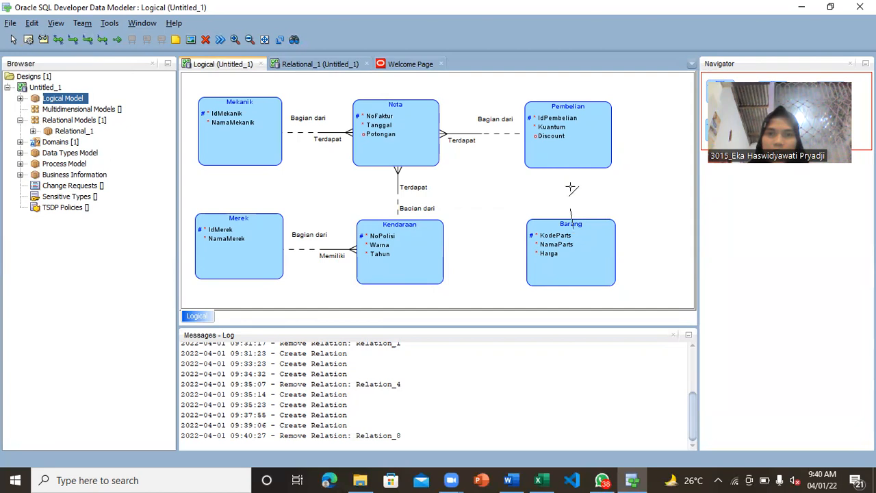
left_click(577, 151)
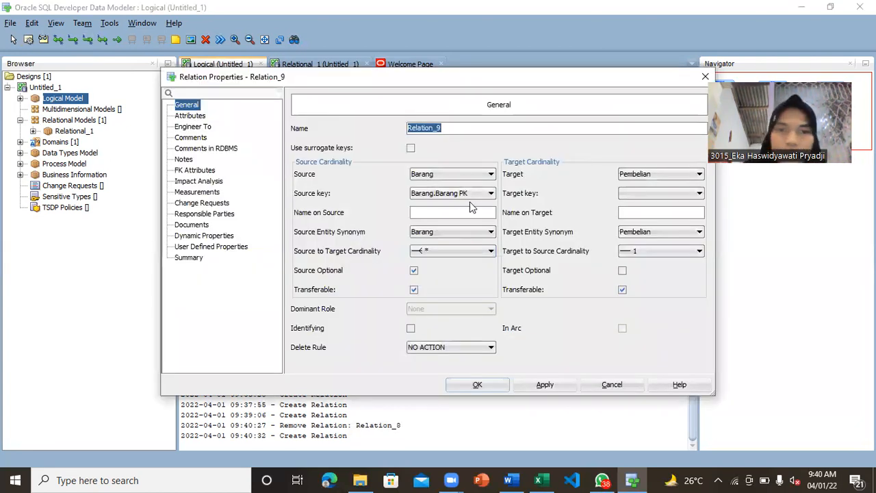
left_click(448, 212)
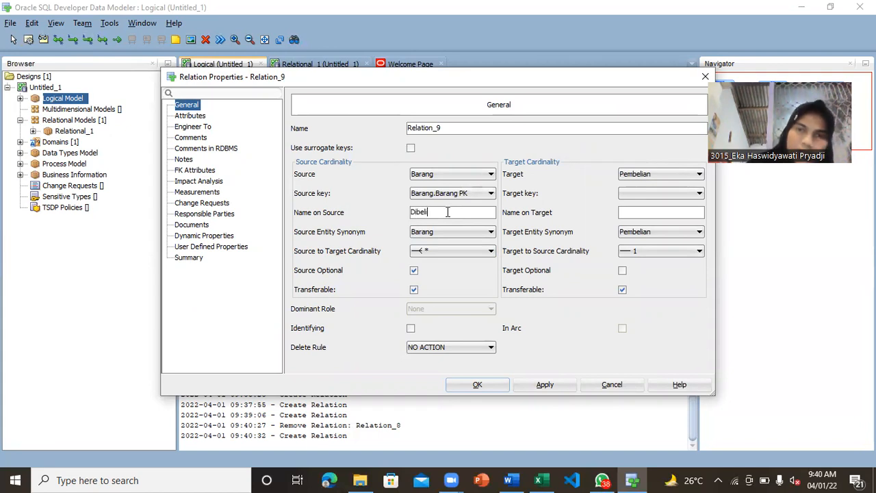
left_click(641, 211)
type("Membeli")
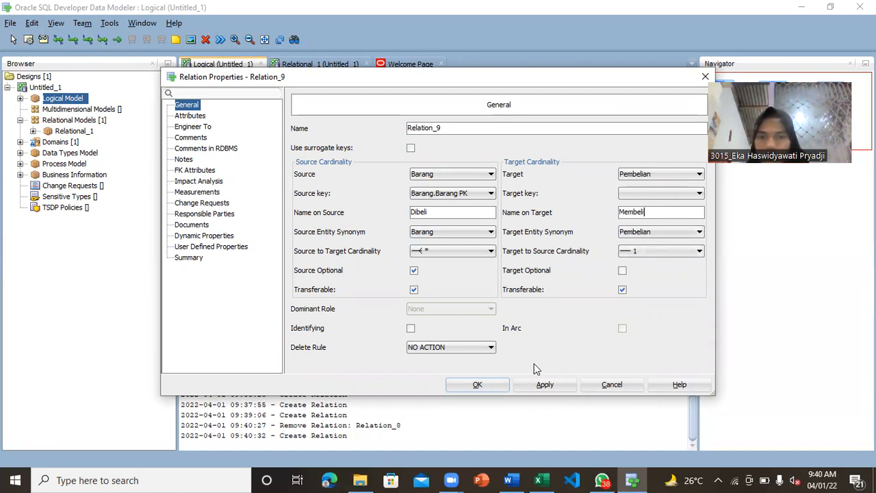
left_click(530, 386)
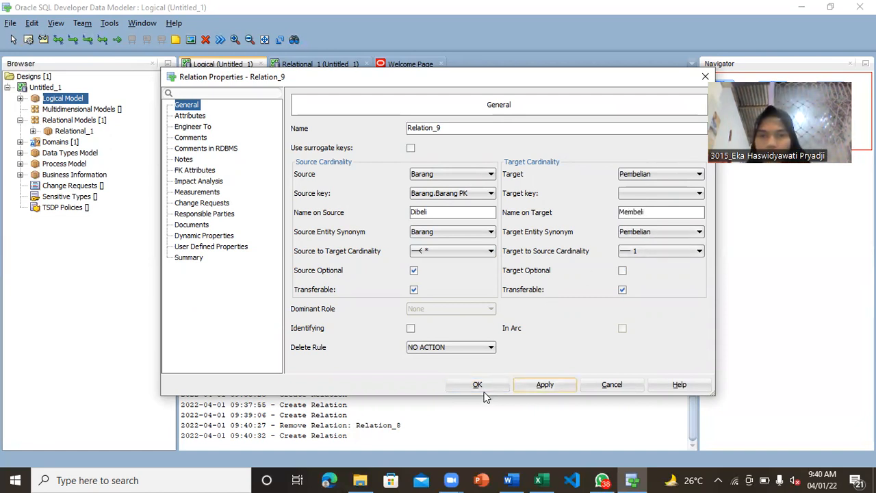
left_click(477, 385)
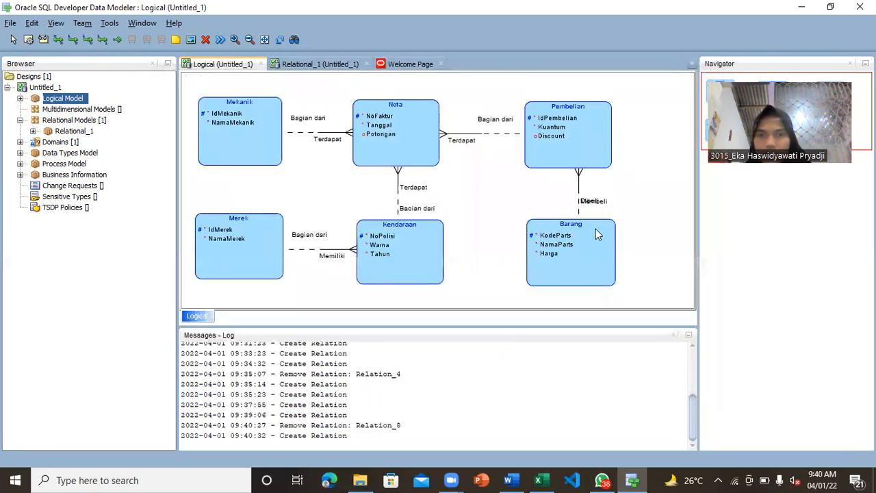
Step: Try to pull apart the overlapping Dibeli and Membeli labels on the recreated Barang–Pembelian relation by reshaping the label box
left_click(597, 202)
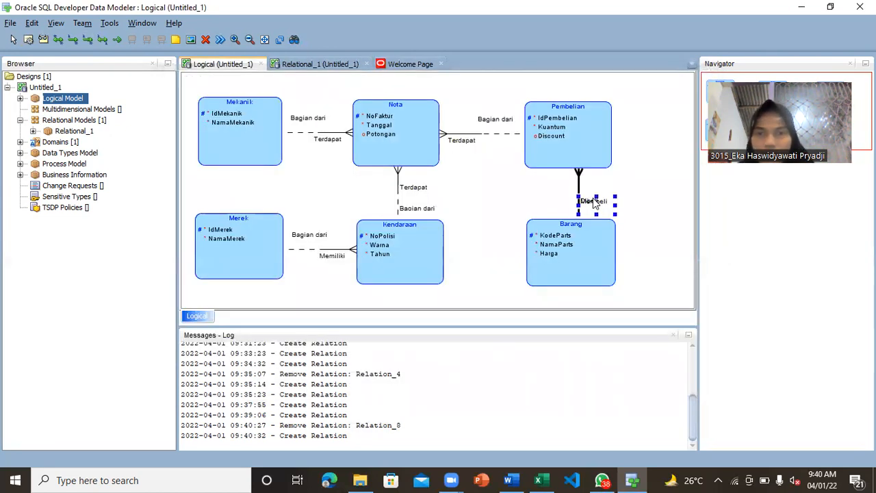
left_click_drag(615, 197, 630, 172)
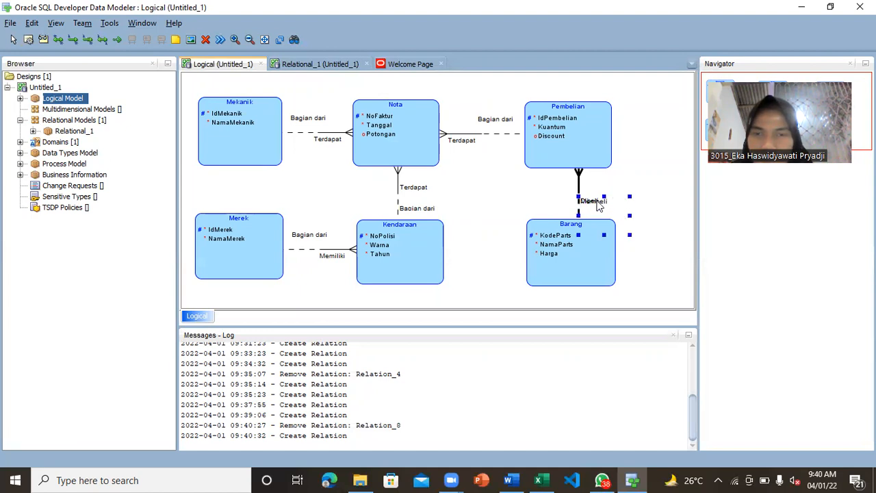
left_click_drag(579, 207, 534, 206)
left_click_drag(592, 198, 593, 190)
left_click(601, 191)
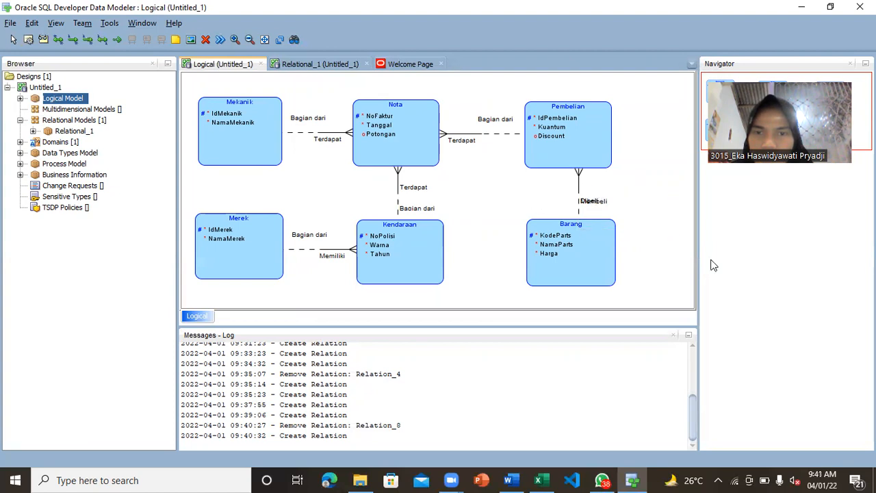
left_click(591, 205)
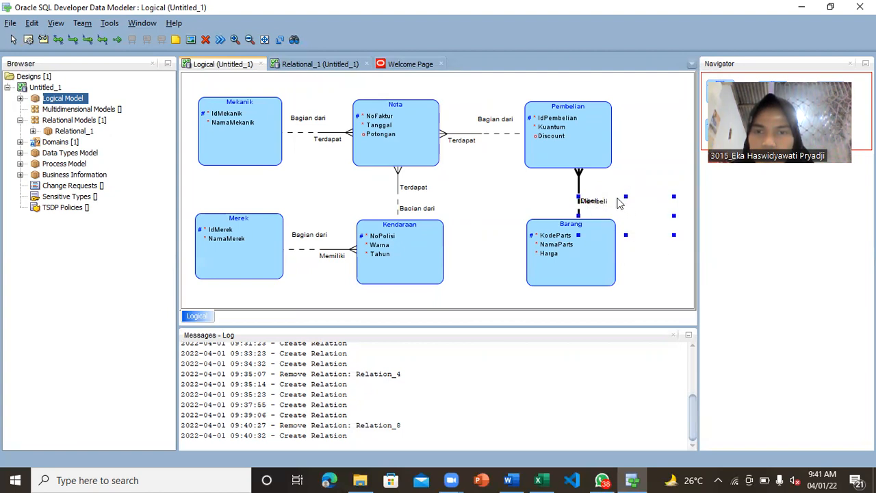
left_click_drag(578, 215, 608, 213)
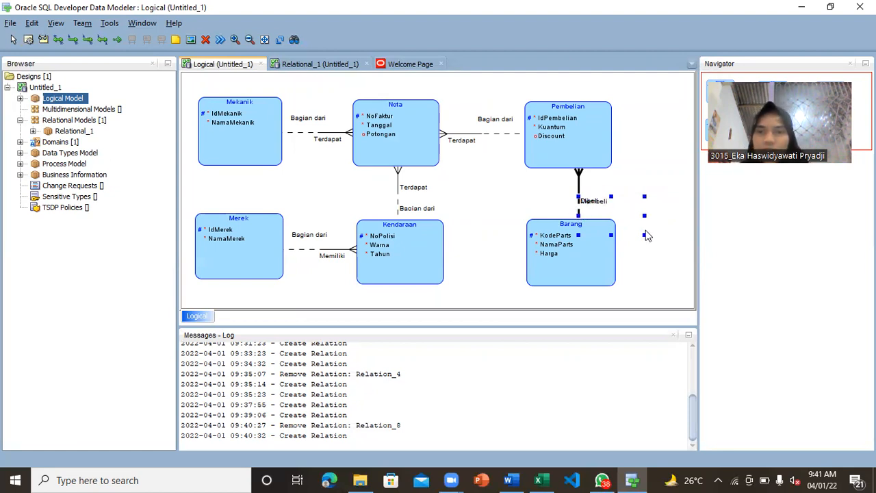
left_click_drag(616, 212, 612, 183)
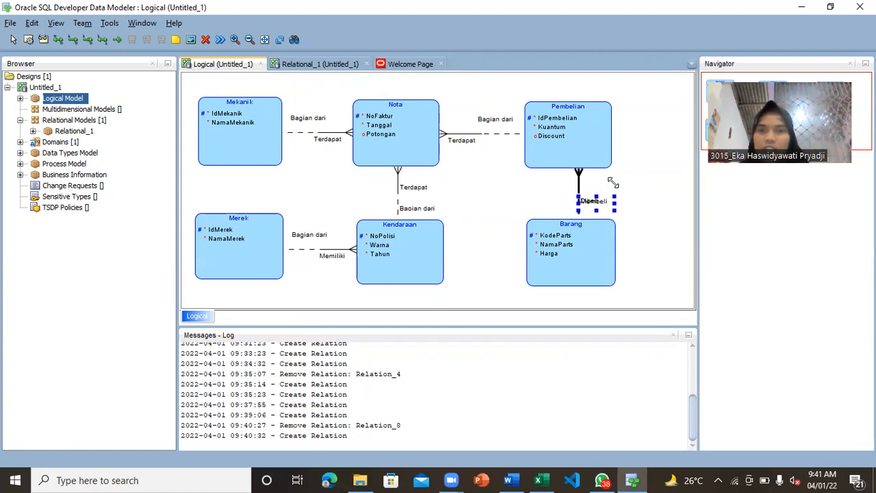
left_click(650, 200)
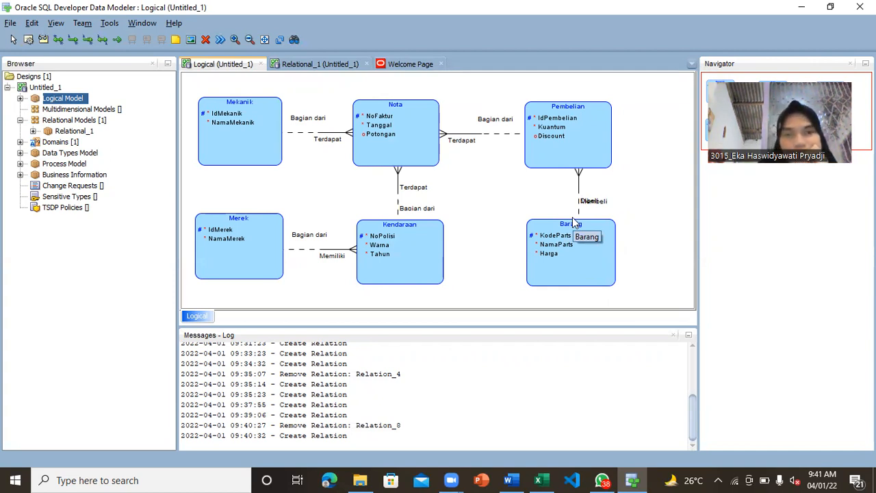
Step: Shift the Nota and Kendaraan entities slightly towards the Pembelian and Barang column, keeping Kendaraan beneath Nota
left_click_drag(405, 140, 421, 135)
left_click_drag(414, 253, 427, 256)
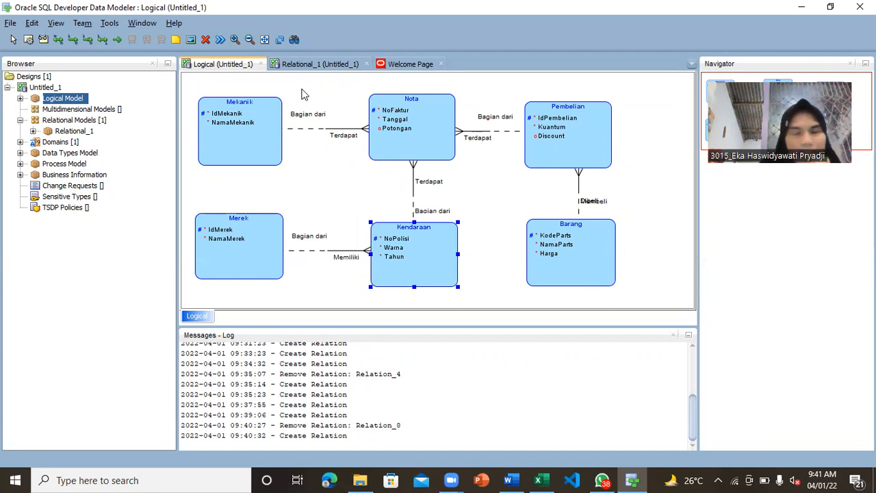
Step: Engineer the whole logical model to the relational model Relational_1
left_click(218, 42)
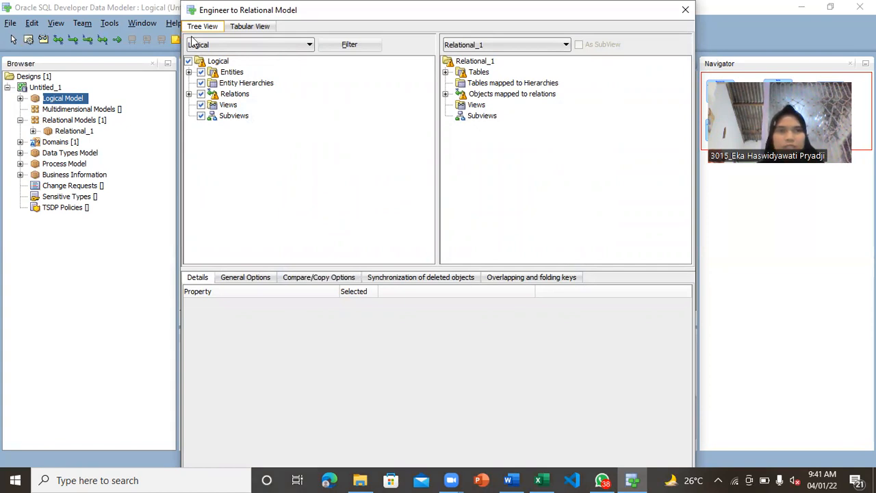
left_click_drag(182, 1, 385, 183)
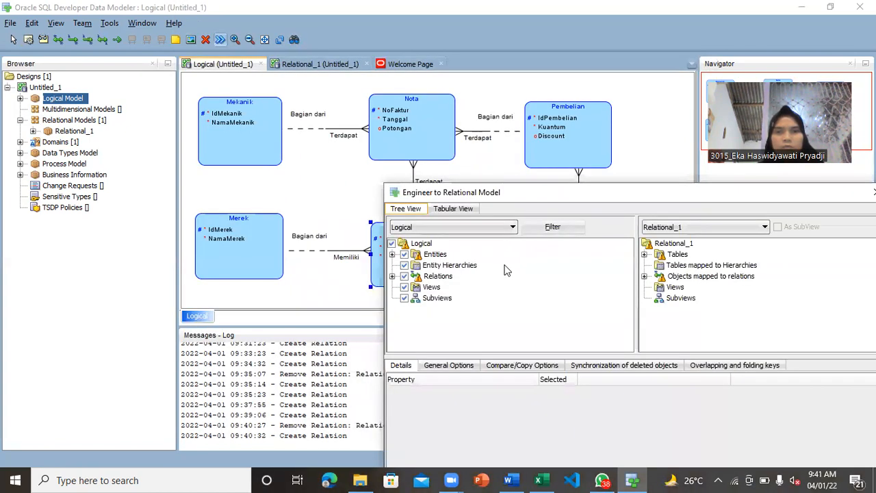
left_click(504, 265)
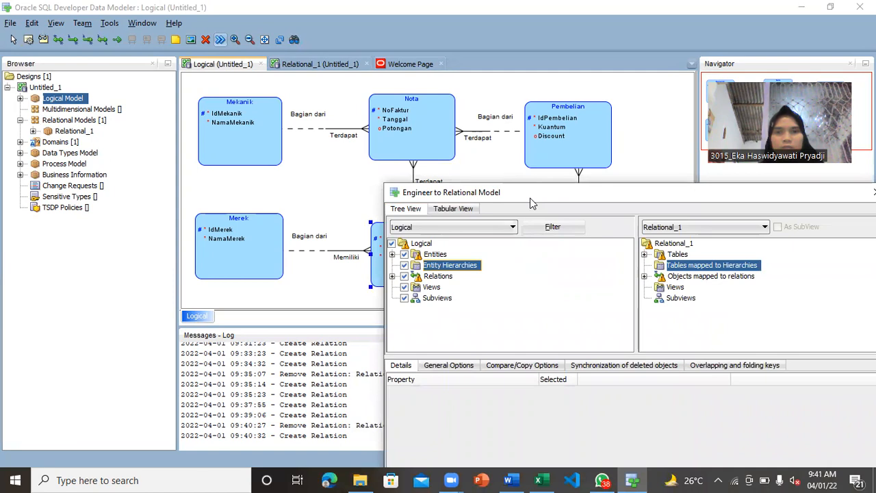
left_click_drag(522, 194, 348, 72)
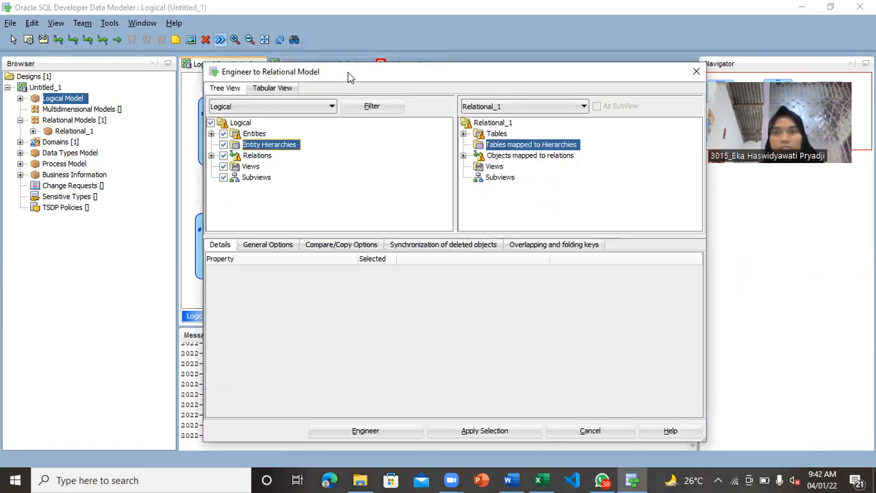
left_click(348, 431)
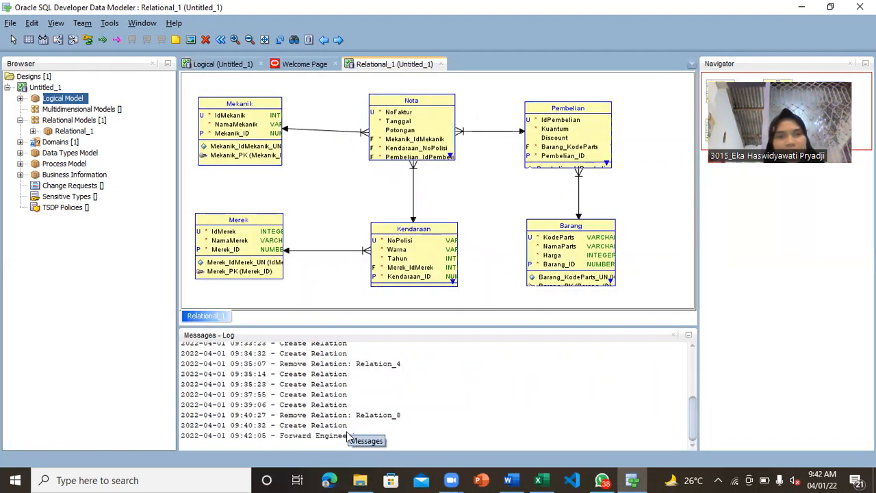
Step: Enlarge the Mekanik and Nota tables in the relational diagram so their column data types fit inside
left_click(236, 131)
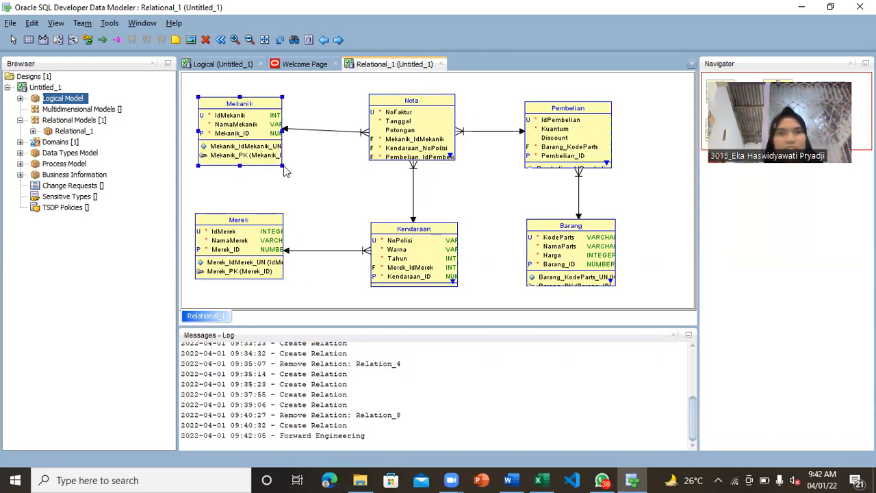
left_click_drag(282, 165, 319, 168)
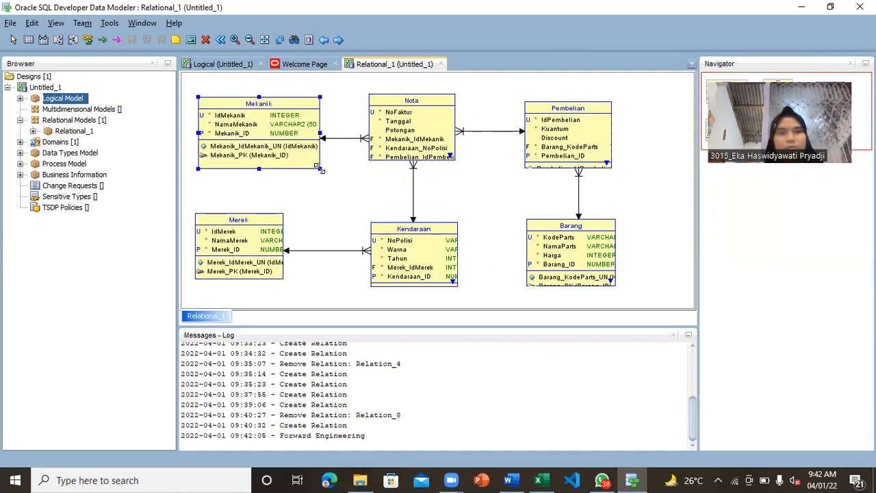
left_click(419, 152)
left_click_drag(455, 161, 549, 175)
Step: Enlarge the diagram area by shrinking the Navigator and the Messages log, and move the Pembelian table clear of Nota
left_click_drag(699, 266, 863, 266)
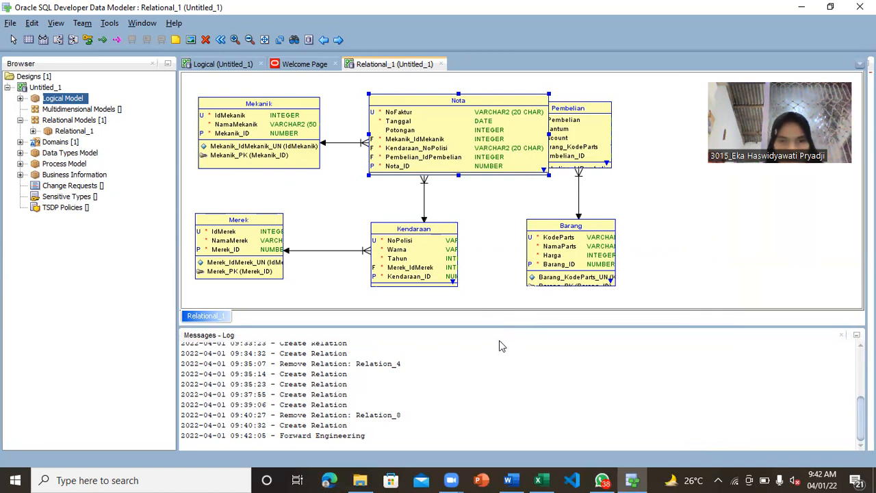
left_click_drag(512, 326, 514, 429)
left_click_drag(560, 152, 669, 152)
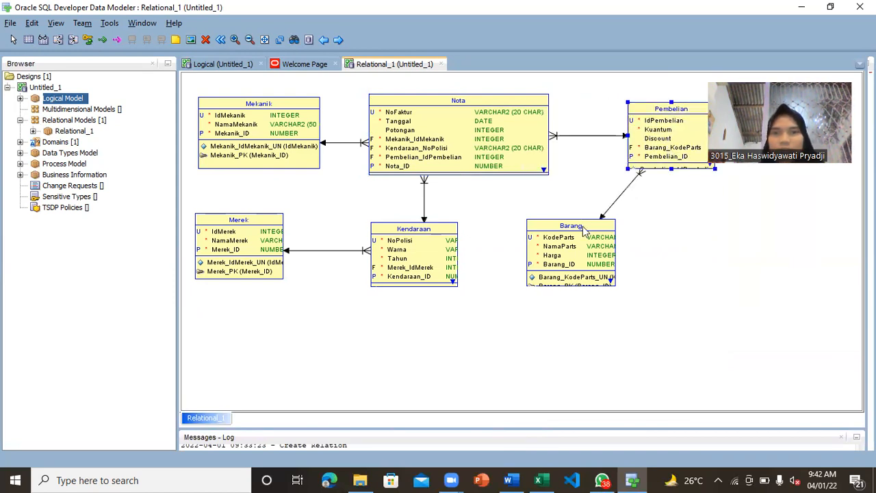
Step: Move the Kendaraan and Merek tables slightly down and enlarge both so their columns, data types and keys fit
left_click_drag(437, 267, 450, 279)
left_click_drag(226, 257, 226, 267)
left_click_drag(285, 290, 332, 309)
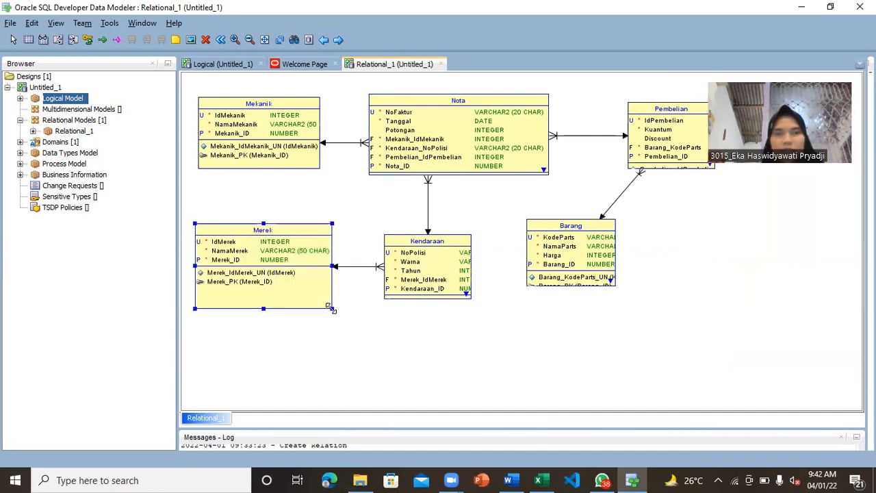
left_click(422, 276)
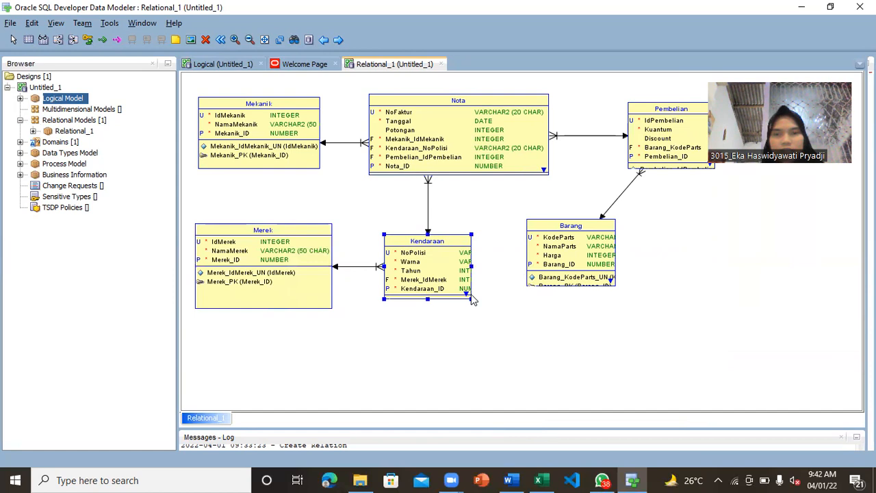
left_click_drag(471, 300, 529, 331)
Step: Place the Barang table beneath Pembelian and enlarge both tables to fit their columns, data types and keys
left_click_drag(564, 265, 670, 291)
left_click_drag(724, 313, 785, 345)
left_click(663, 152)
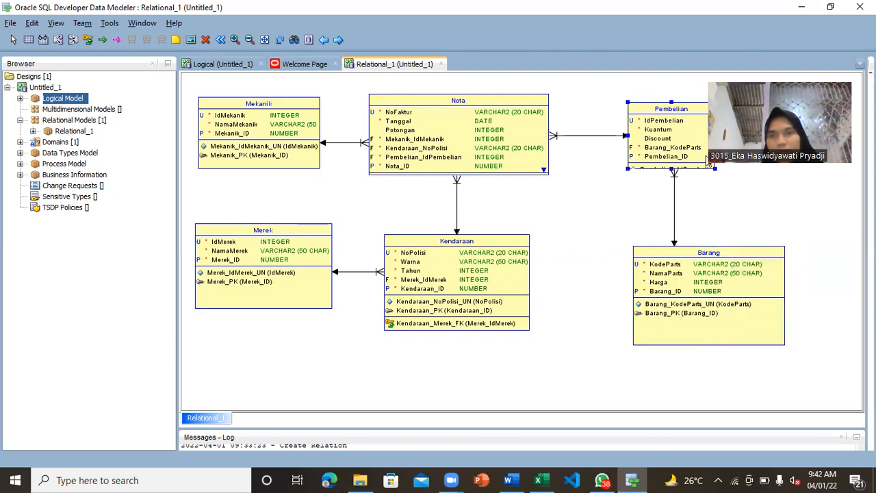
left_click_drag(715, 169, 792, 207)
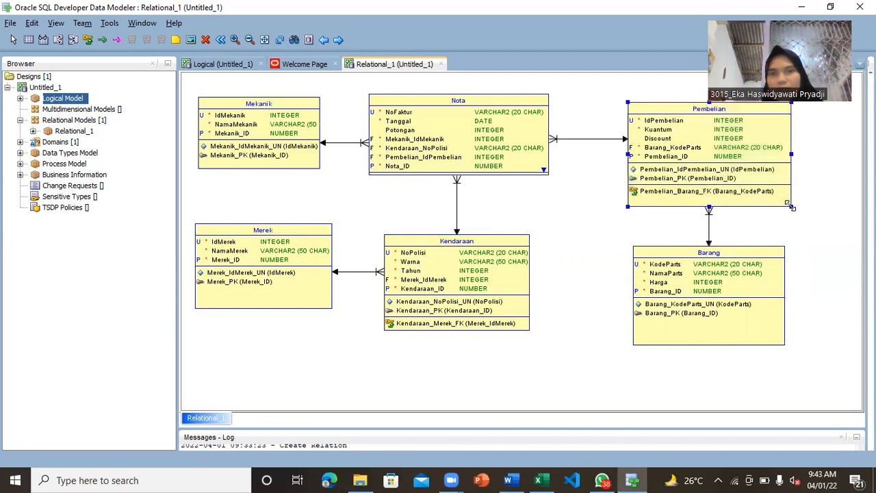
Step: Extend the Nota table downward to fit its keys, and move Kendaraan, made slightly taller, and Merek down to clear it
left_click(547, 173)
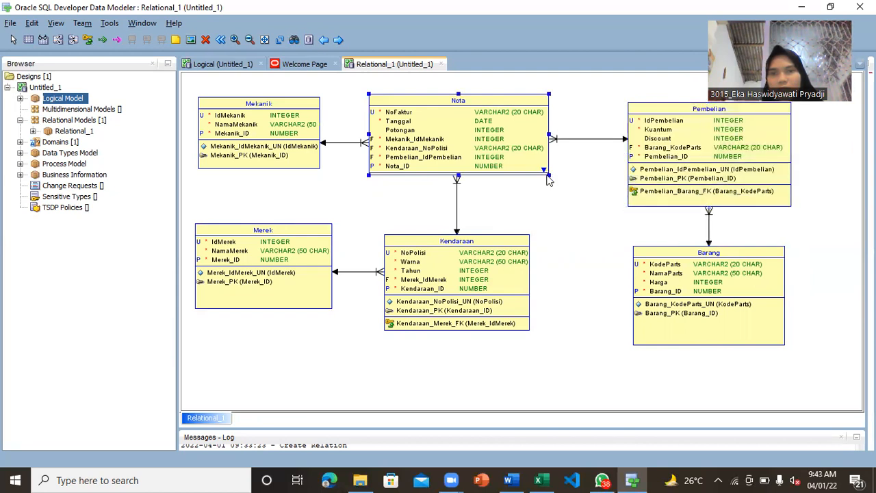
left_click_drag(546, 174, 559, 221)
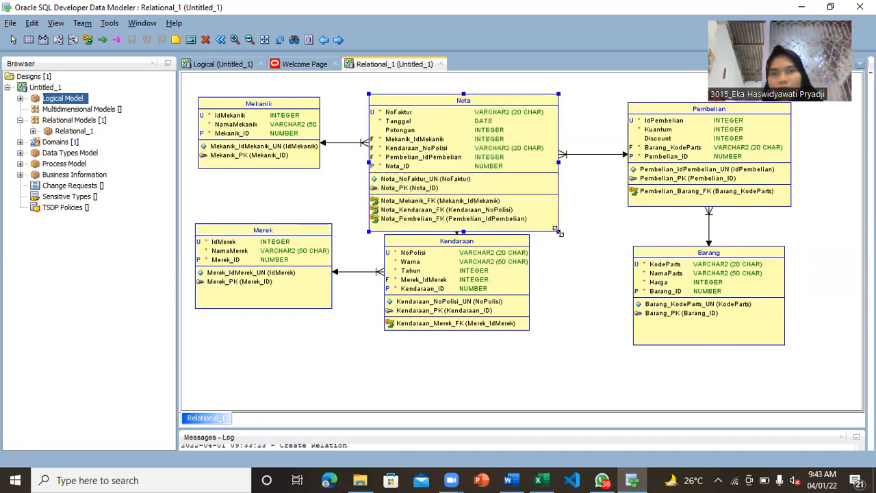
left_click_drag(484, 255, 498, 293)
left_click_drag(469, 370, 469, 380)
left_click_drag(247, 289, 250, 337)
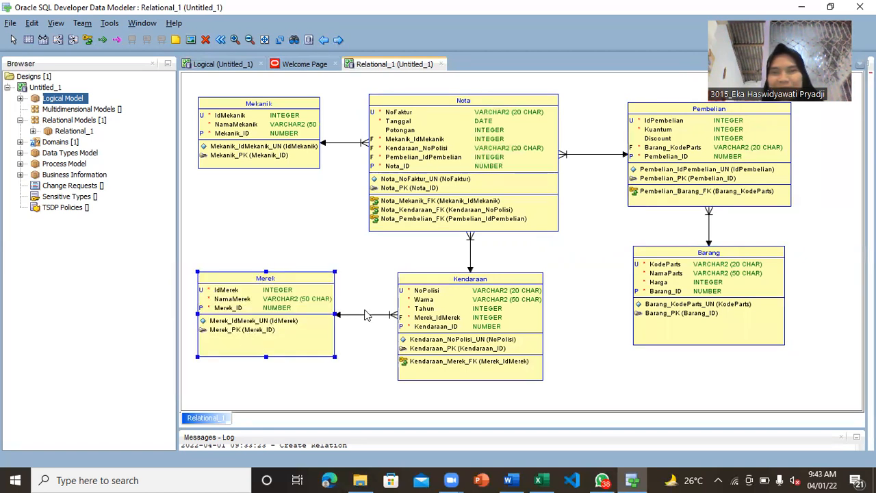
Step: Move the Barang table slightly further down beneath Pembelian and leave all tables deselected
left_click_drag(727, 305, 734, 320)
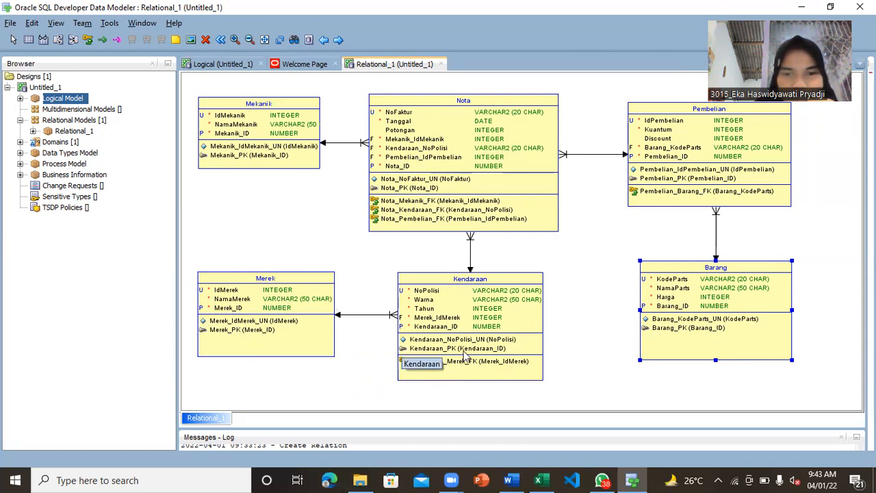
left_click(449, 347)
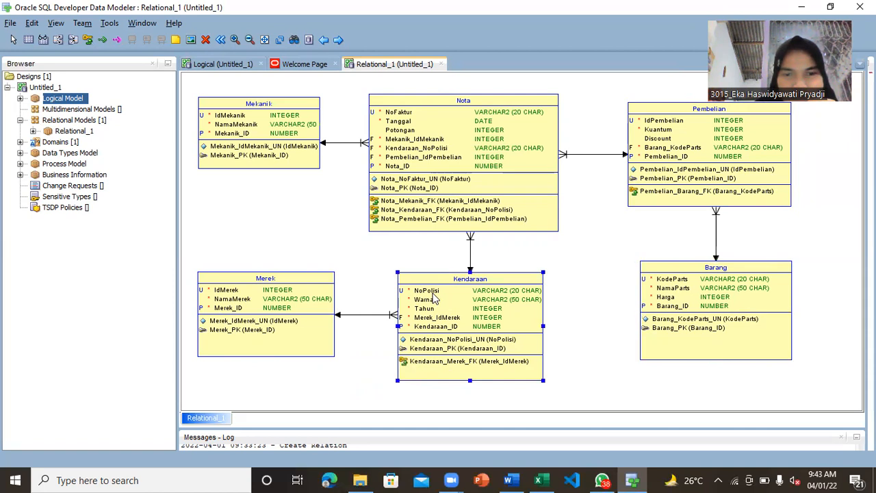
left_click(585, 254)
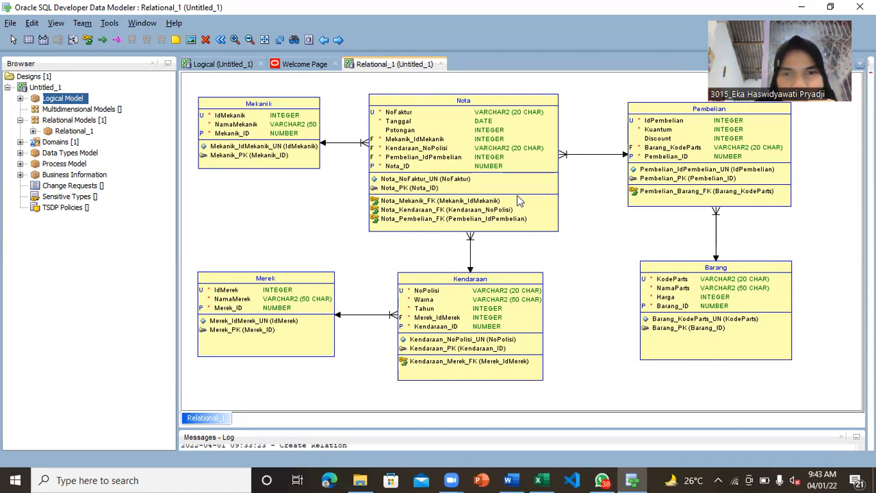